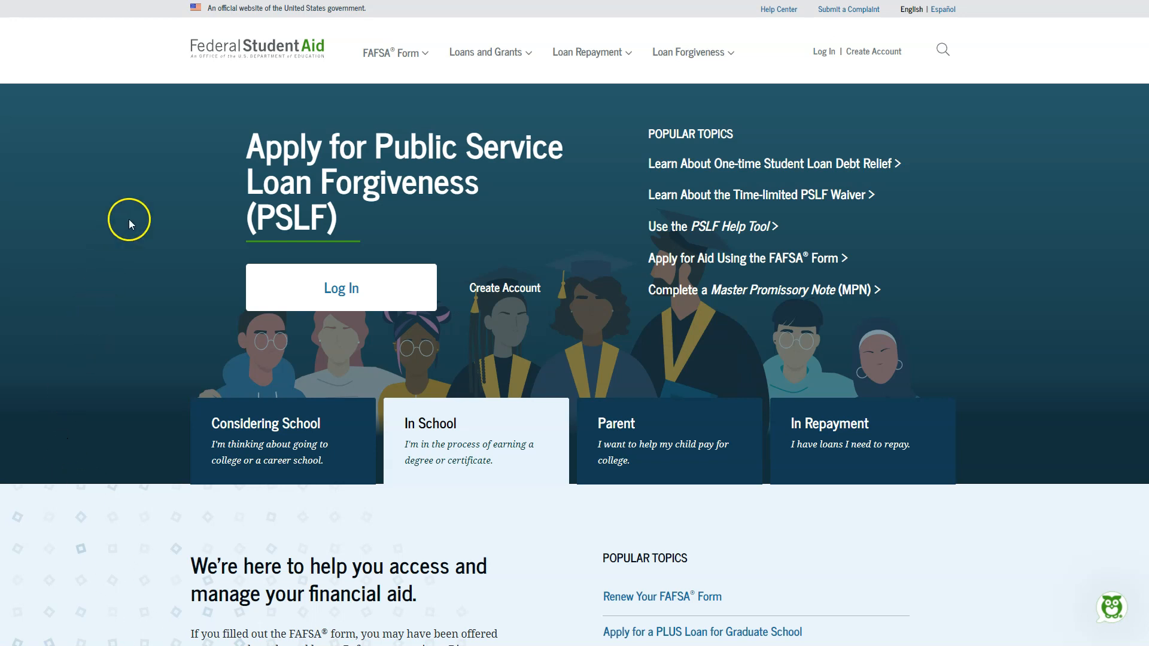
Go to complete the FAFSA form, identify as a student and log in to continue.
click(426, 51)
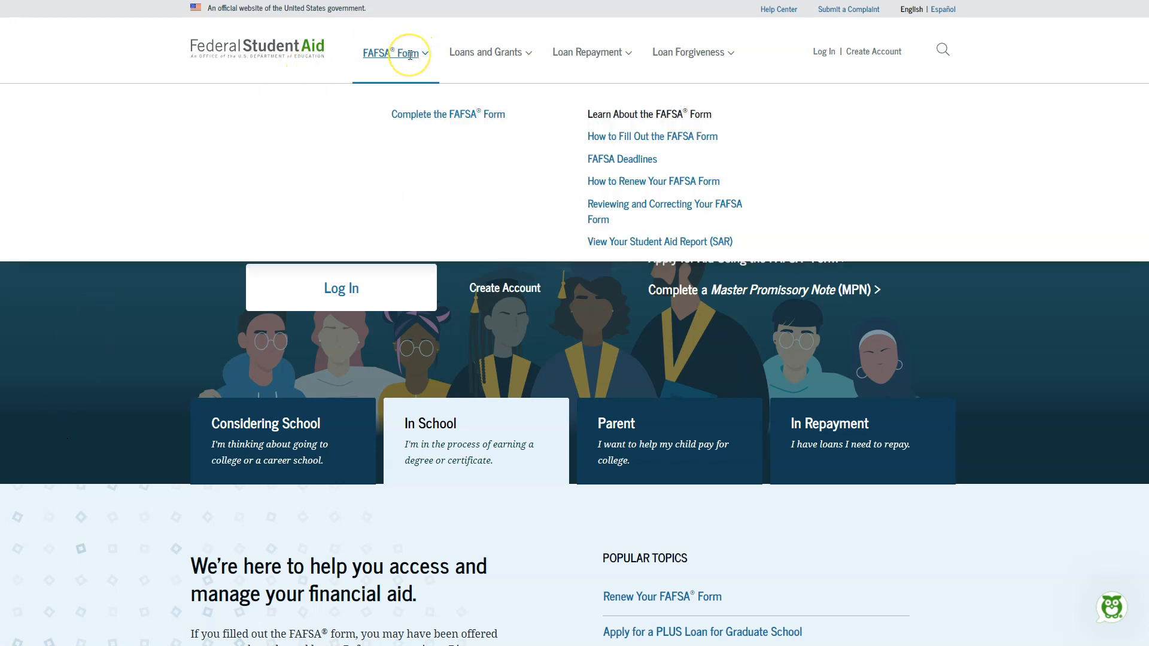
click(443, 117)
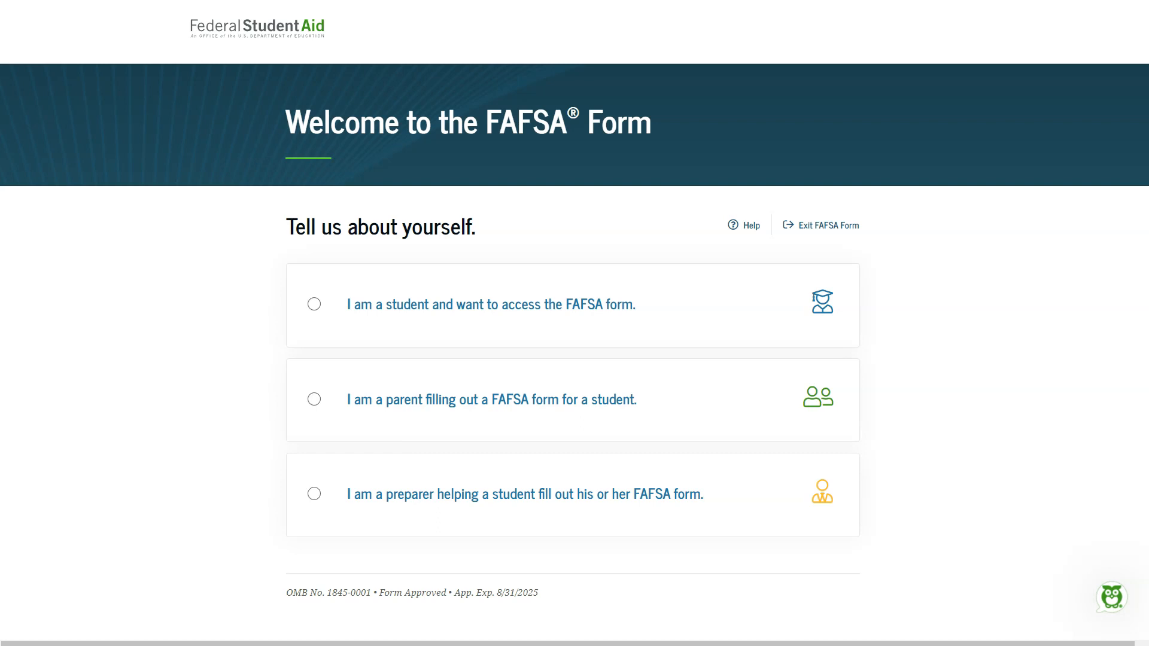
click(342, 306)
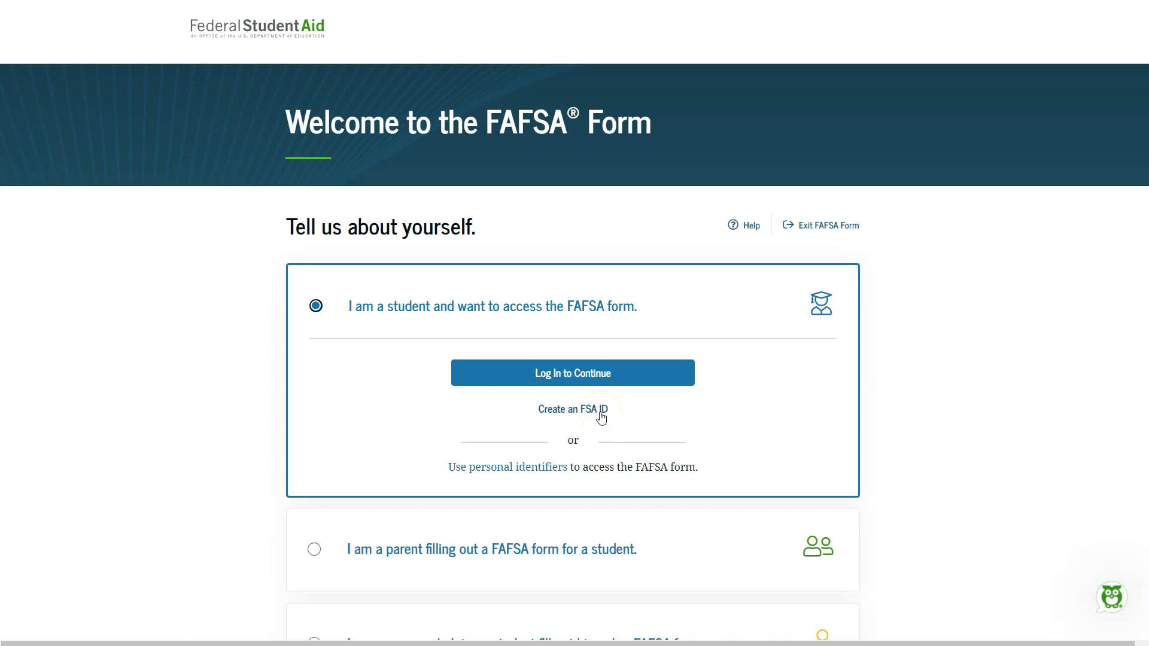
click(631, 369)
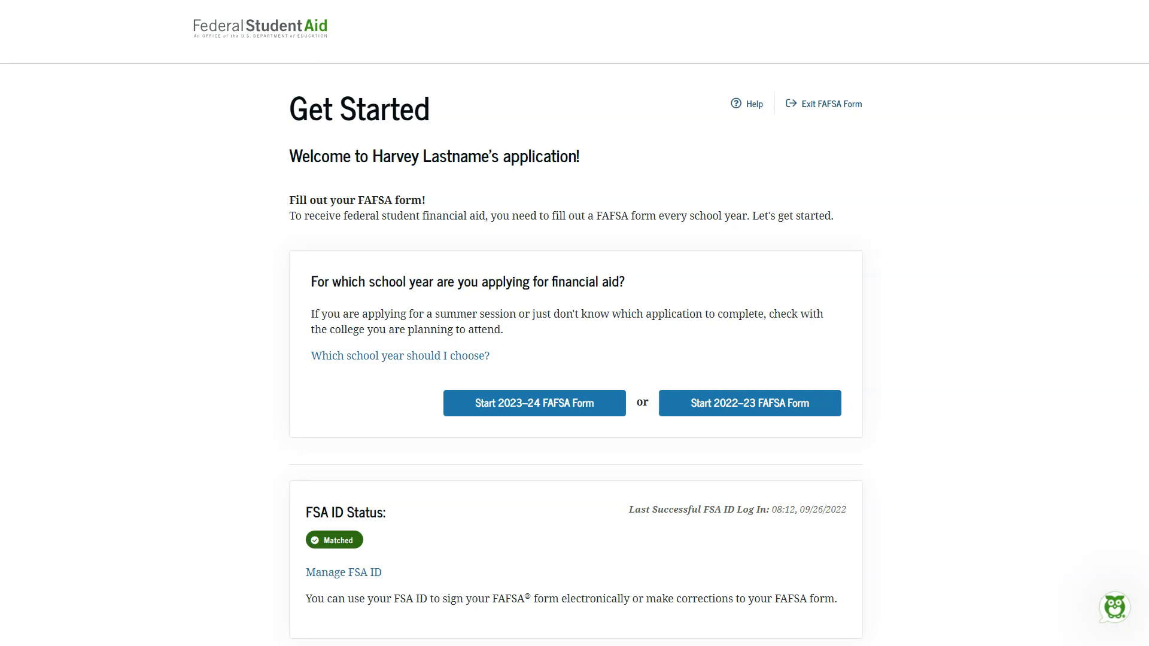
Start the 2023–24 FAFSA form and read the introduction's answers on how many steps it has and how long it takes.
click(535, 412)
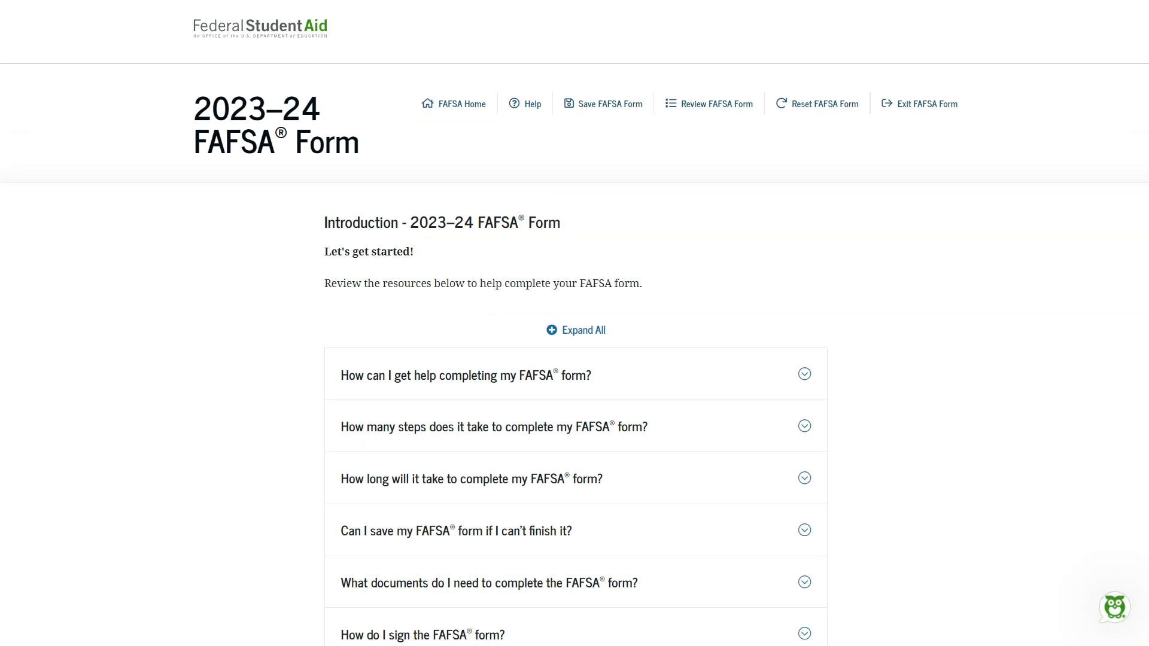
scroll(897, 501, down, 2)
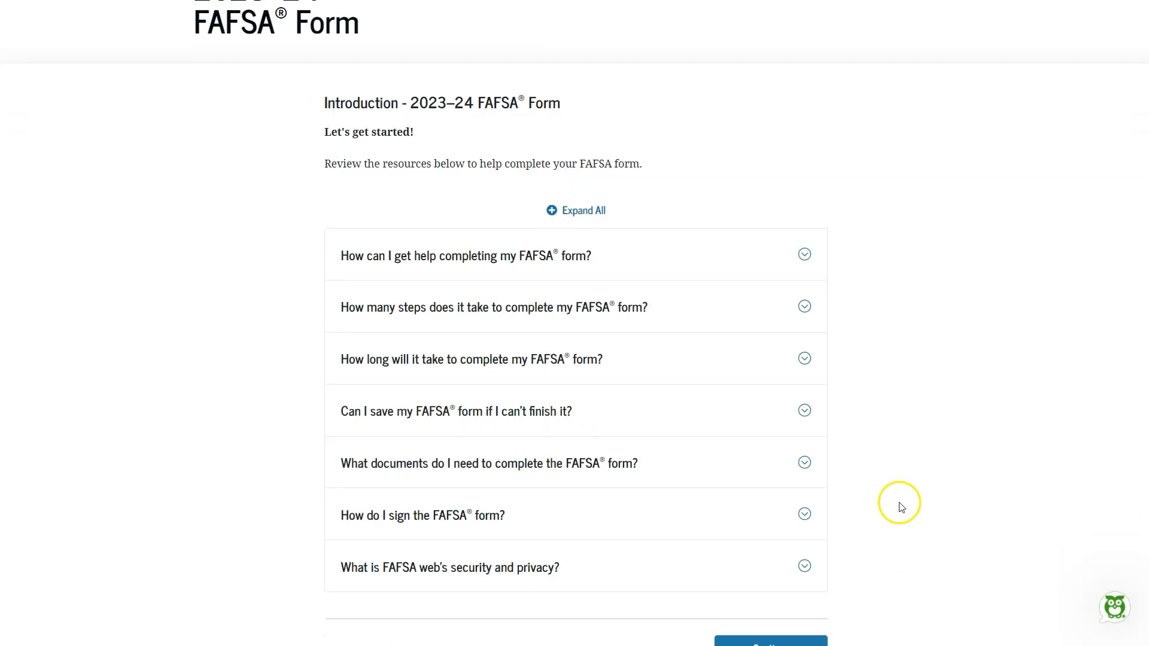
click(805, 307)
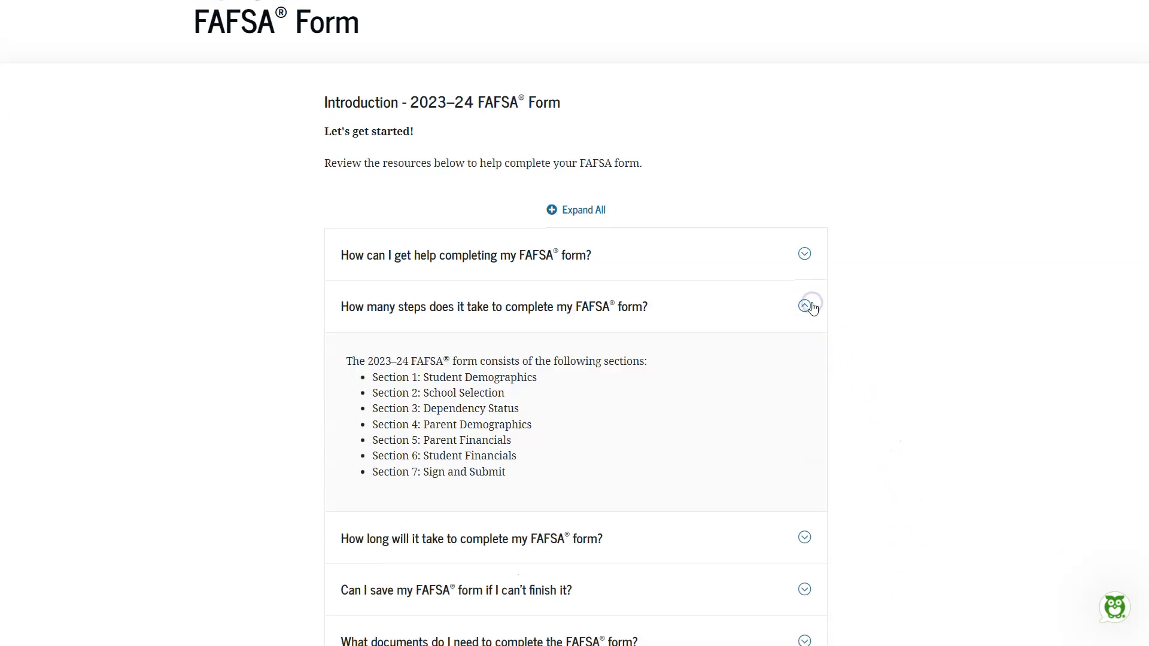
scroll(803, 338, down, 3)
click(803, 359)
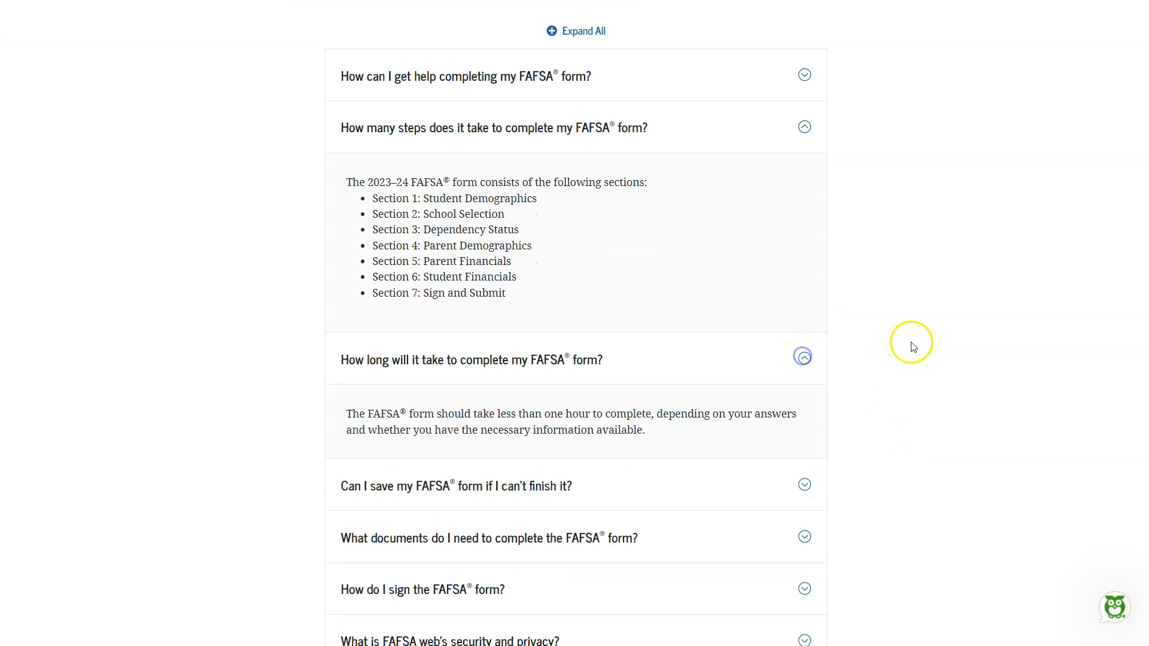
scroll(913, 341, down, 3)
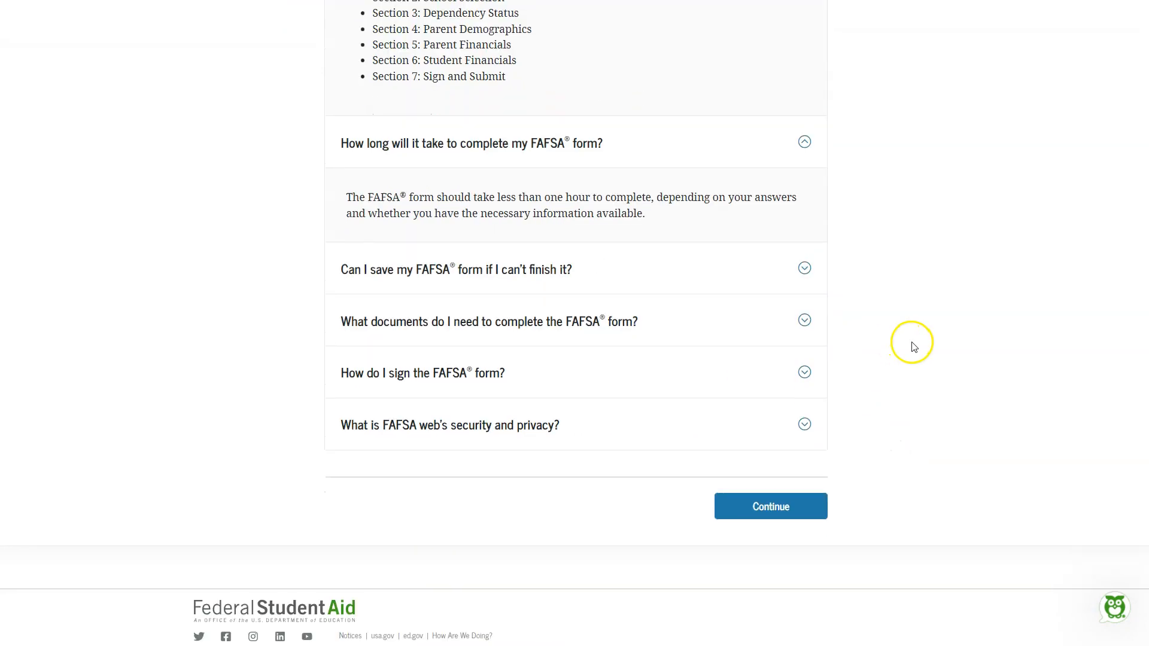
Continue past the introduction and accept the prefilled personal information for the student.
click(808, 519)
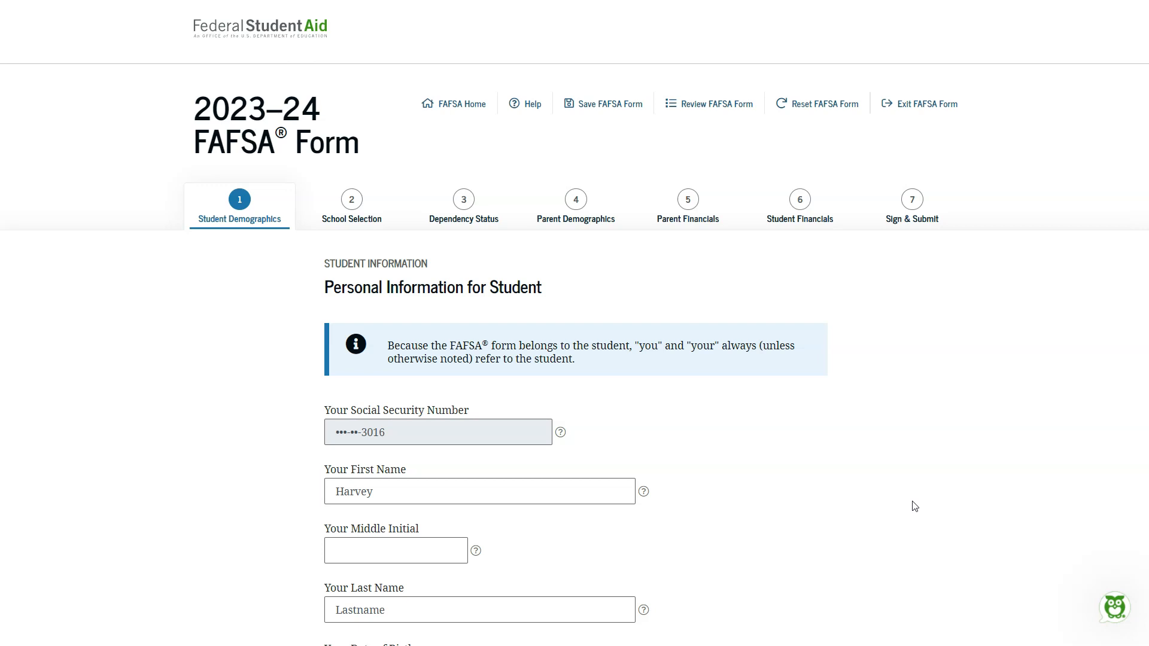
scroll(914, 506, down, 3)
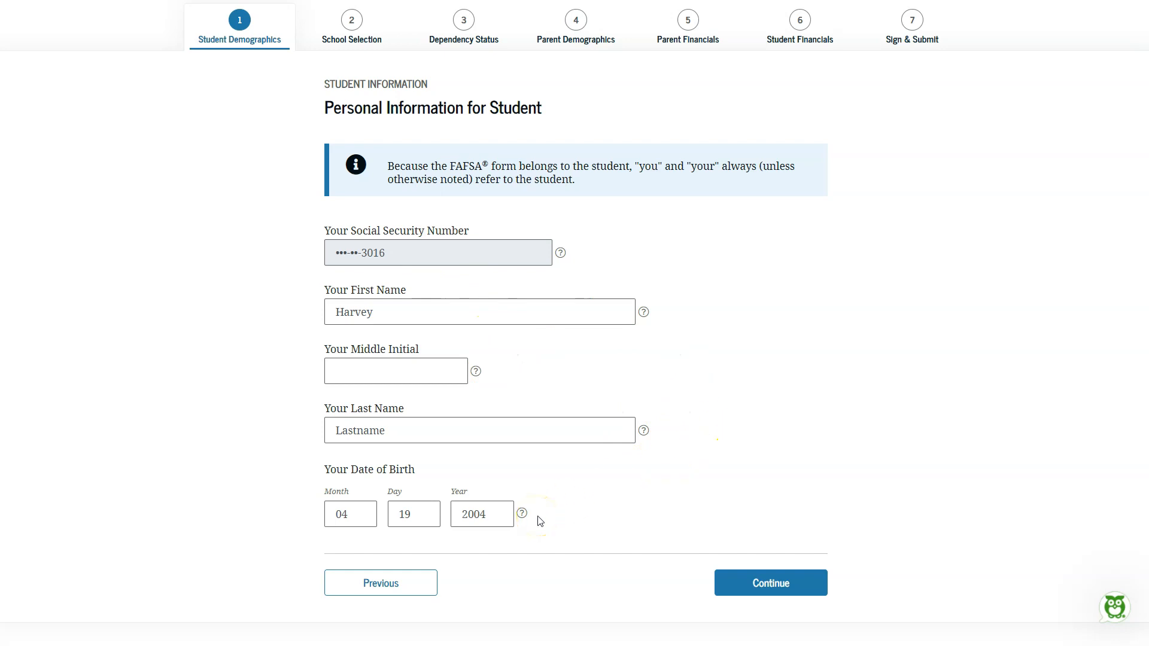
click(788, 593)
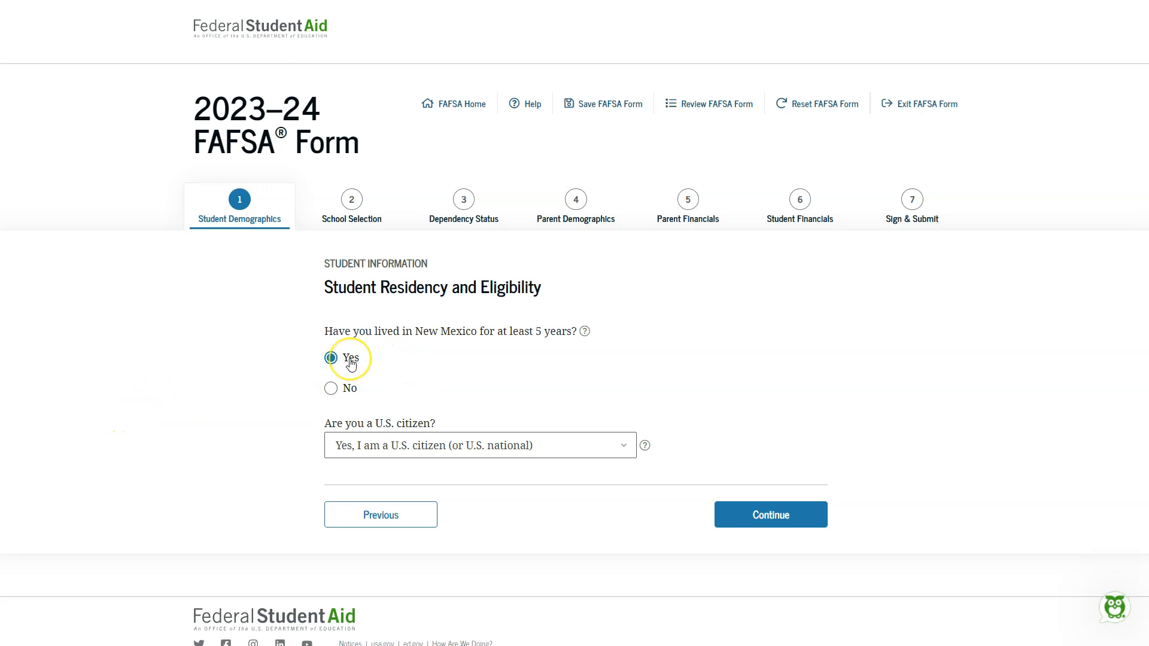
Try No for having lived in New Mexico at least 5 years, restore Yes, and view the U.S. citizenship options.
click(346, 389)
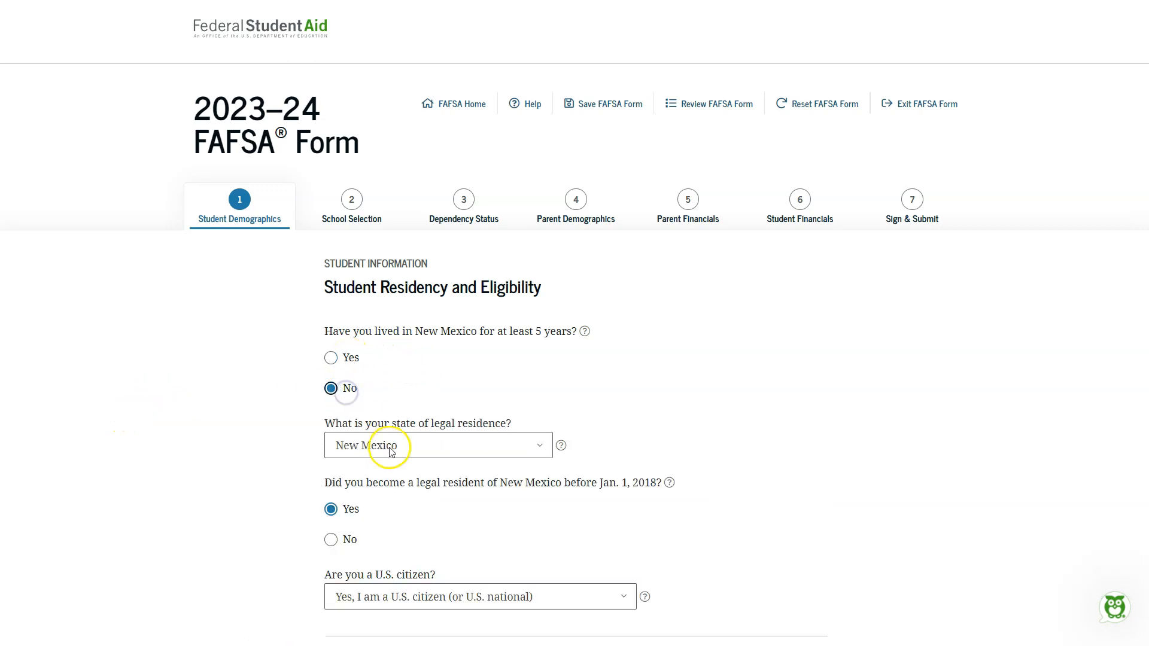
click(342, 357)
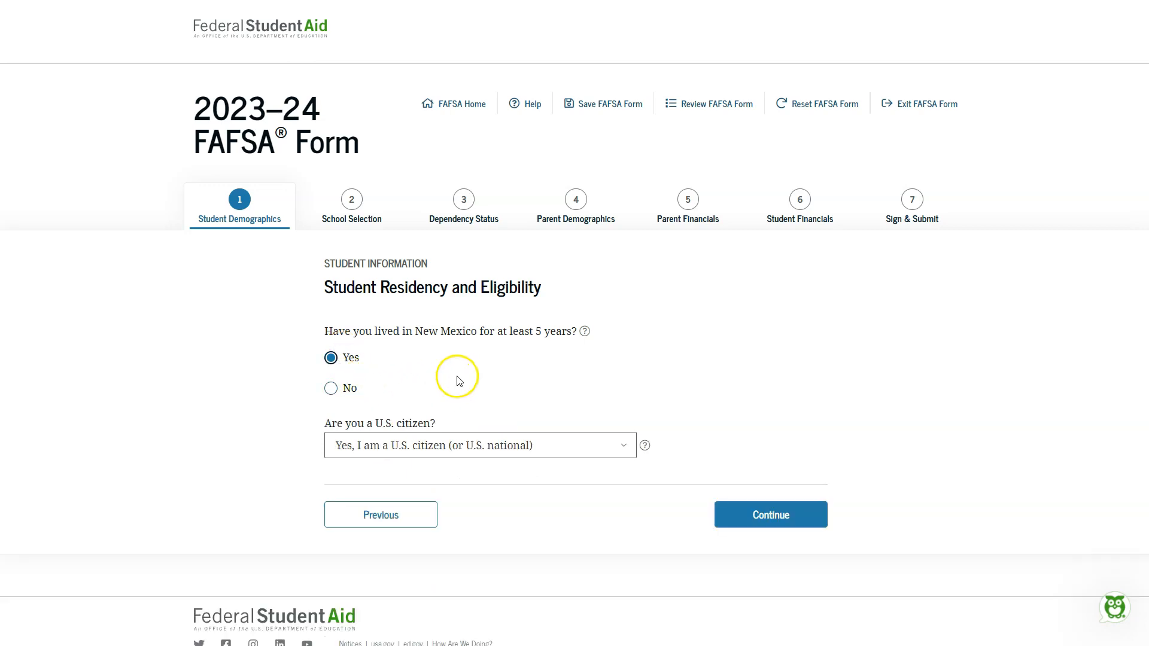
click(624, 444)
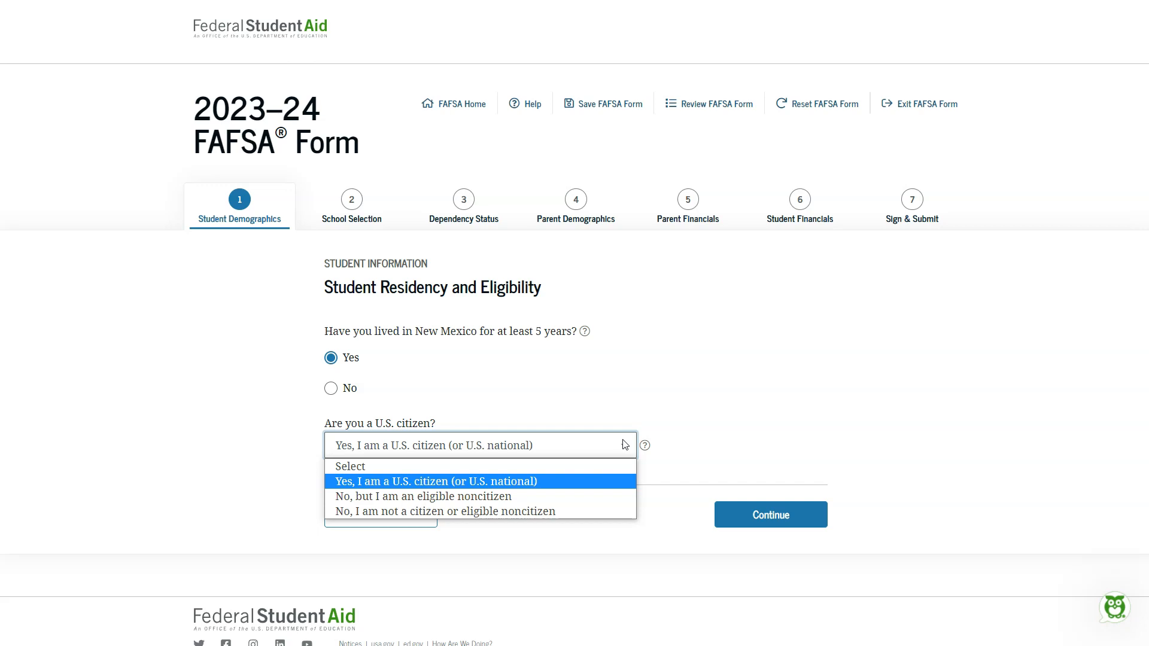
click(649, 386)
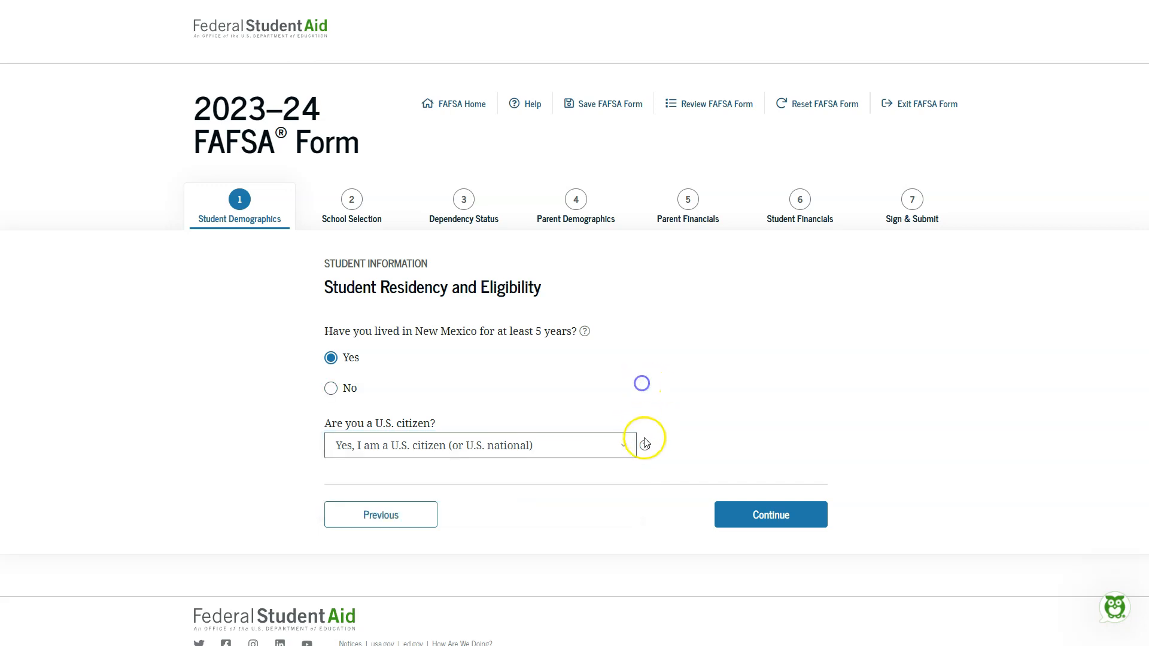
Read the help text for the U.S. citizen question and continue to the Student Education page.
click(644, 444)
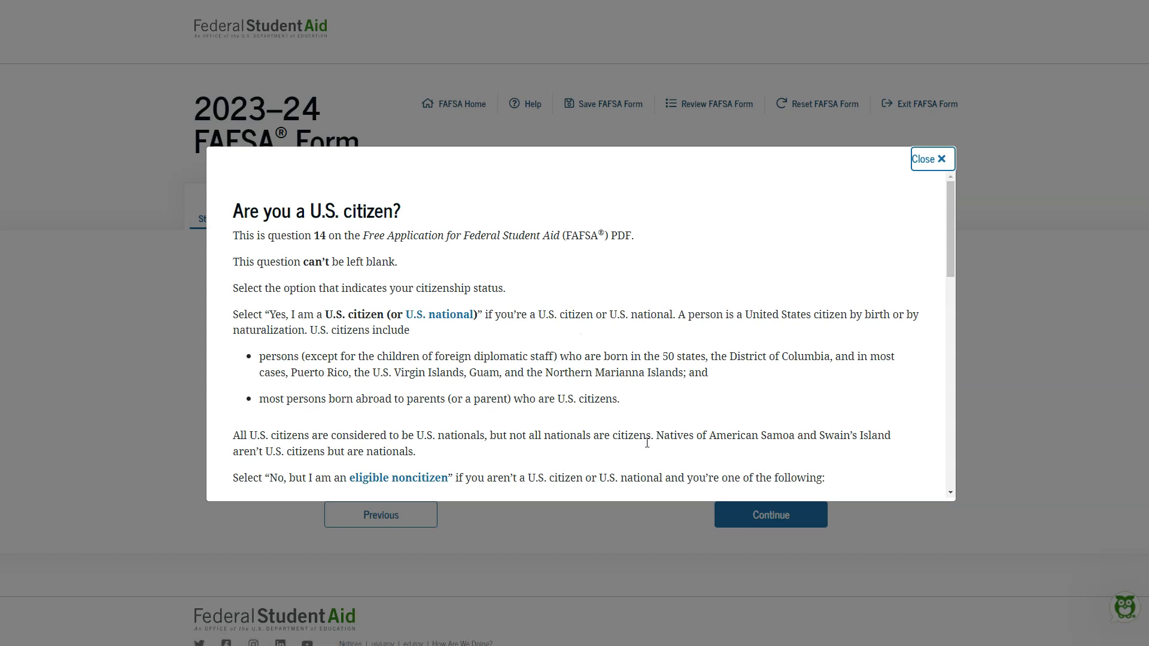
scroll(646, 443, down, 3)
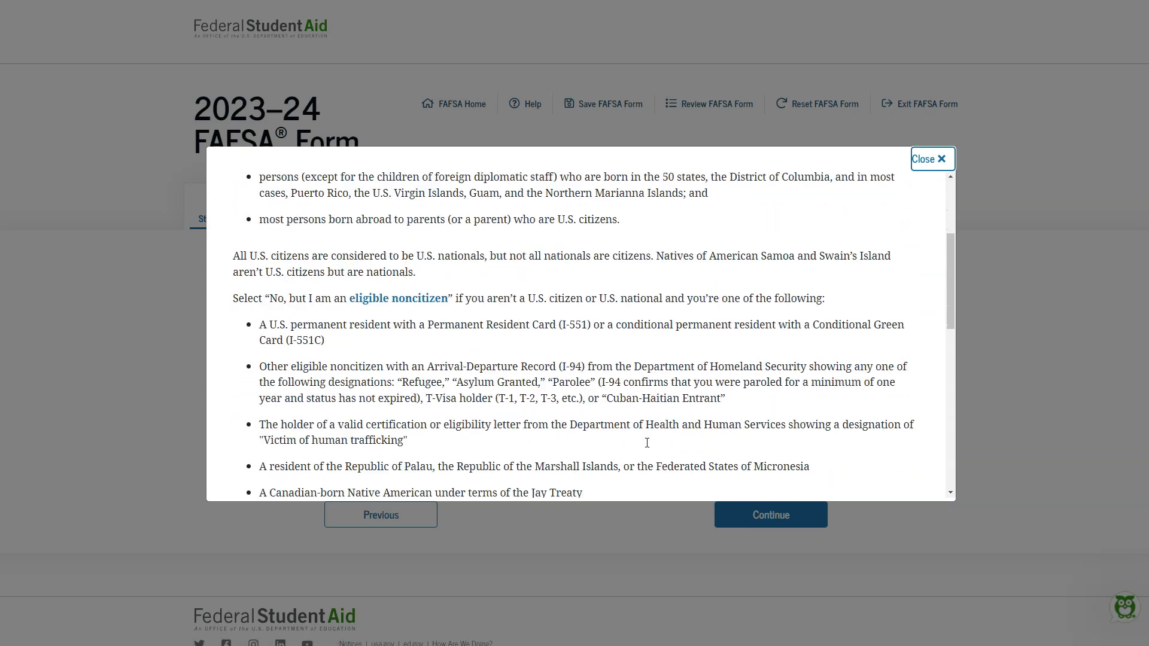
scroll(647, 447, down, 1)
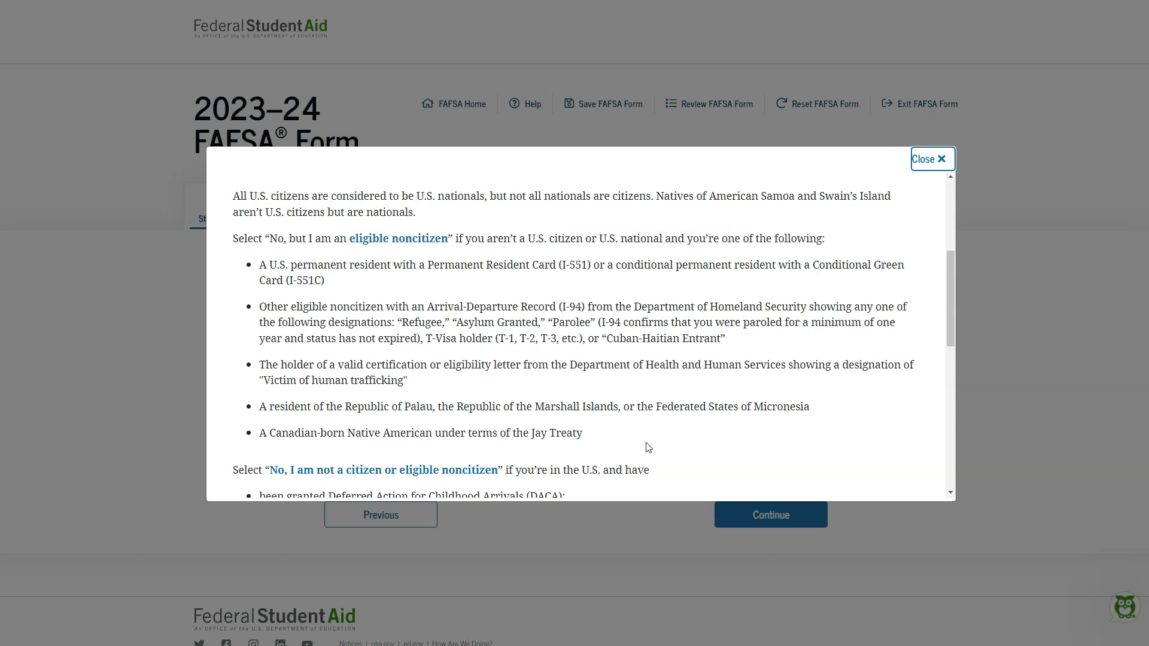
click(928, 154)
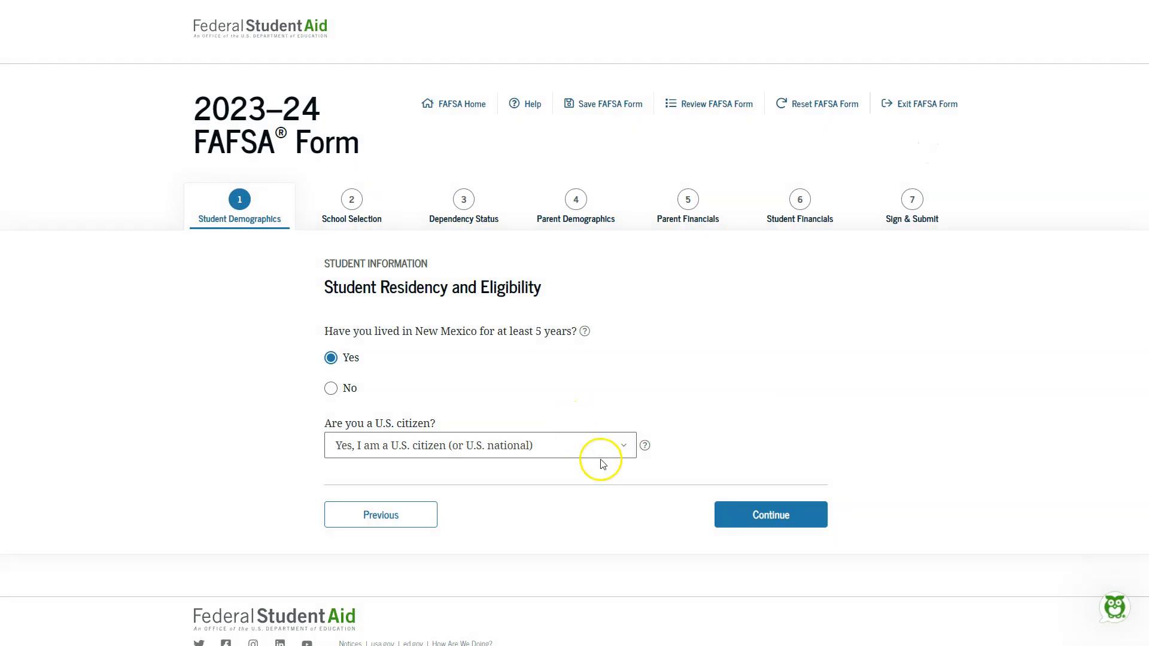
click(753, 519)
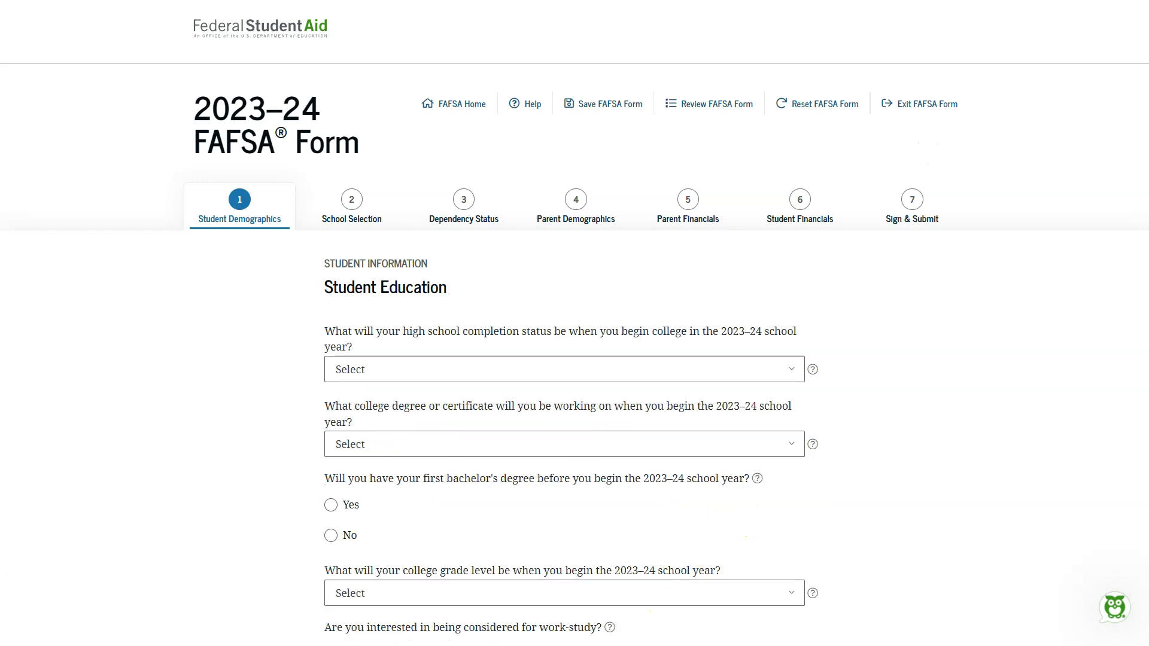
Answer High school diploma for completion status, 1st bachelor's degree for the degree pursued, and No for already having a bachelor's degree.
scroll(855, 293, down, 1)
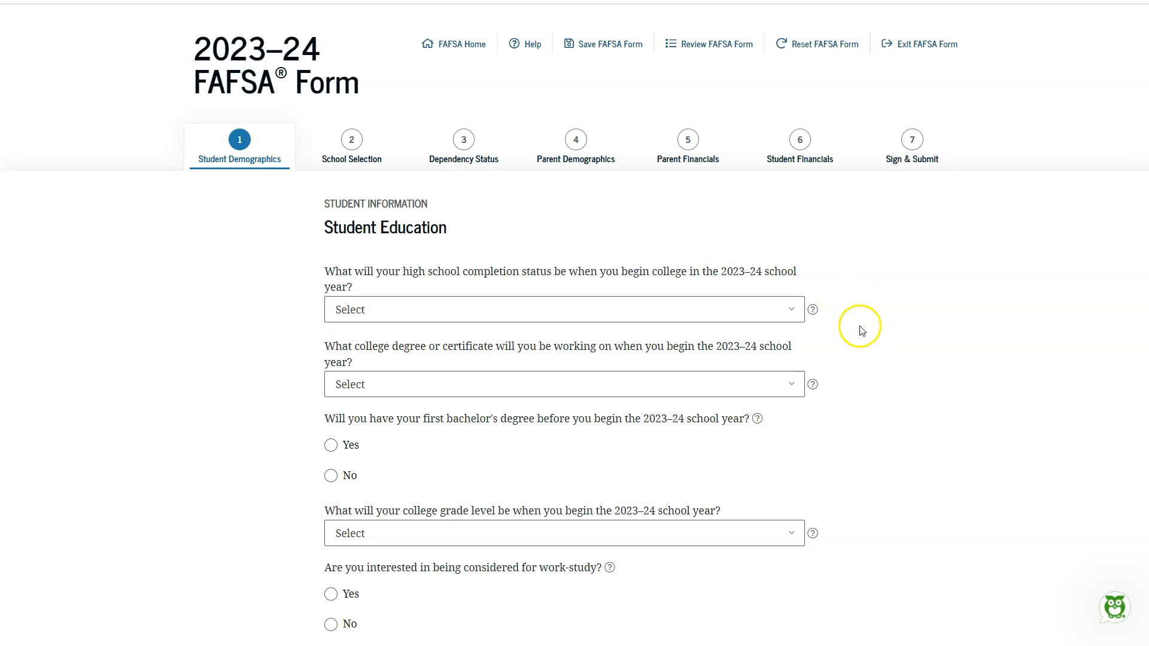
click(782, 311)
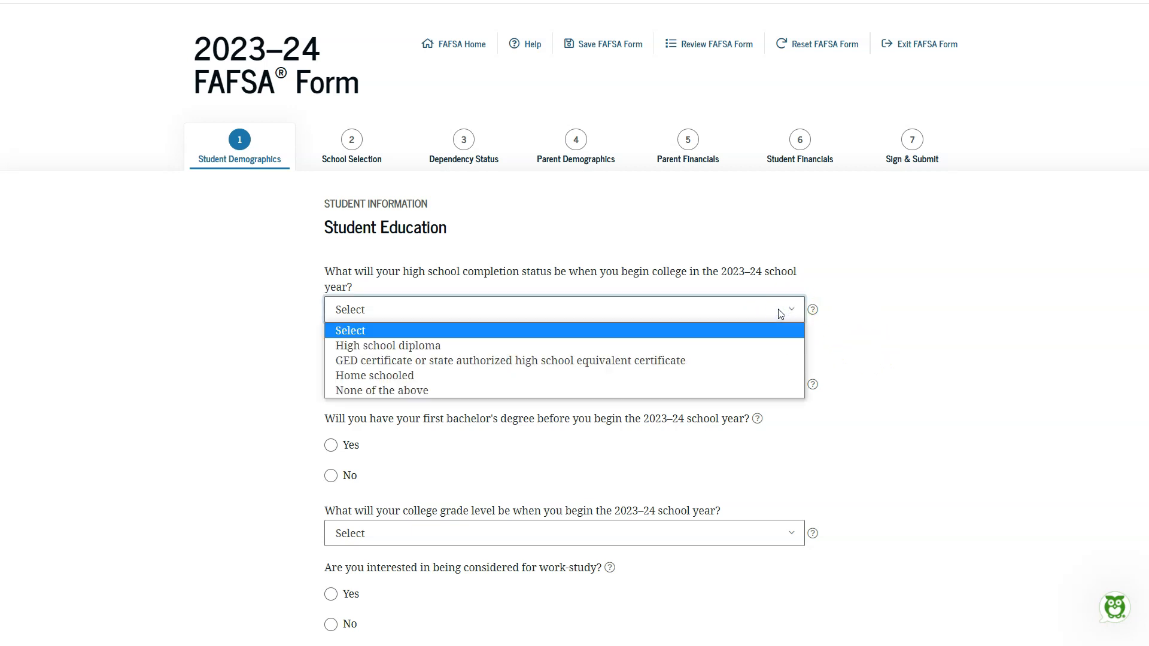
click(771, 345)
scroll(950, 371, down, 2)
click(864, 277)
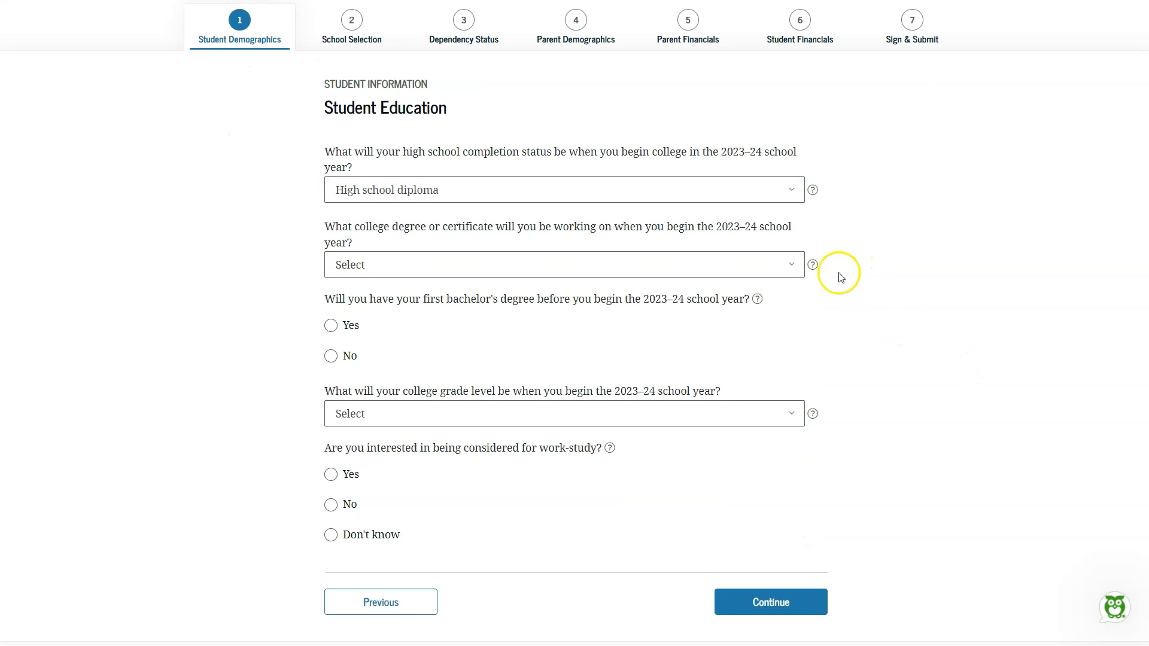
click(788, 264)
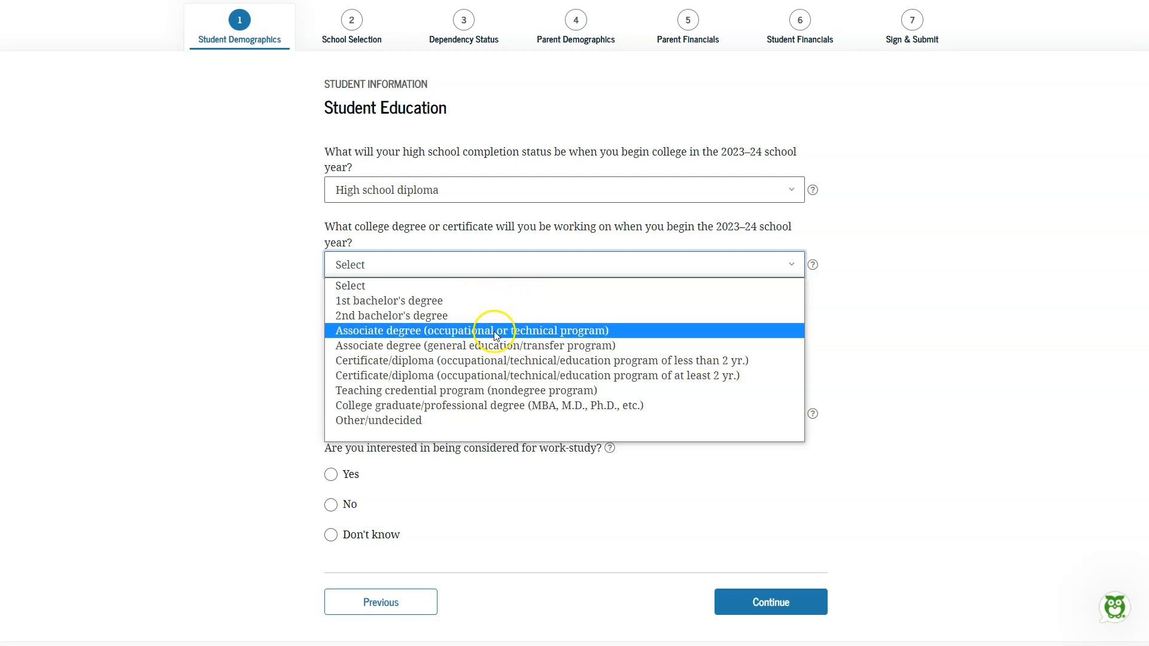
click(456, 301)
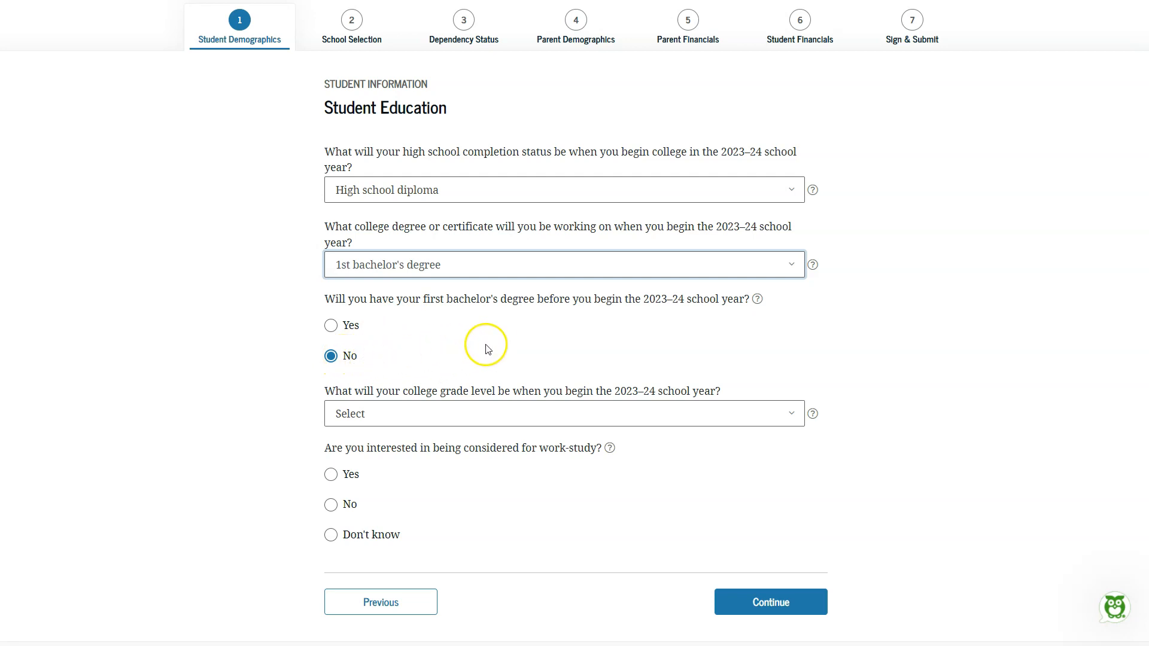
Set the college grade level to Never attended college/1st yr. and answer Yes to being considered for work-study.
scroll(487, 347, down, 1)
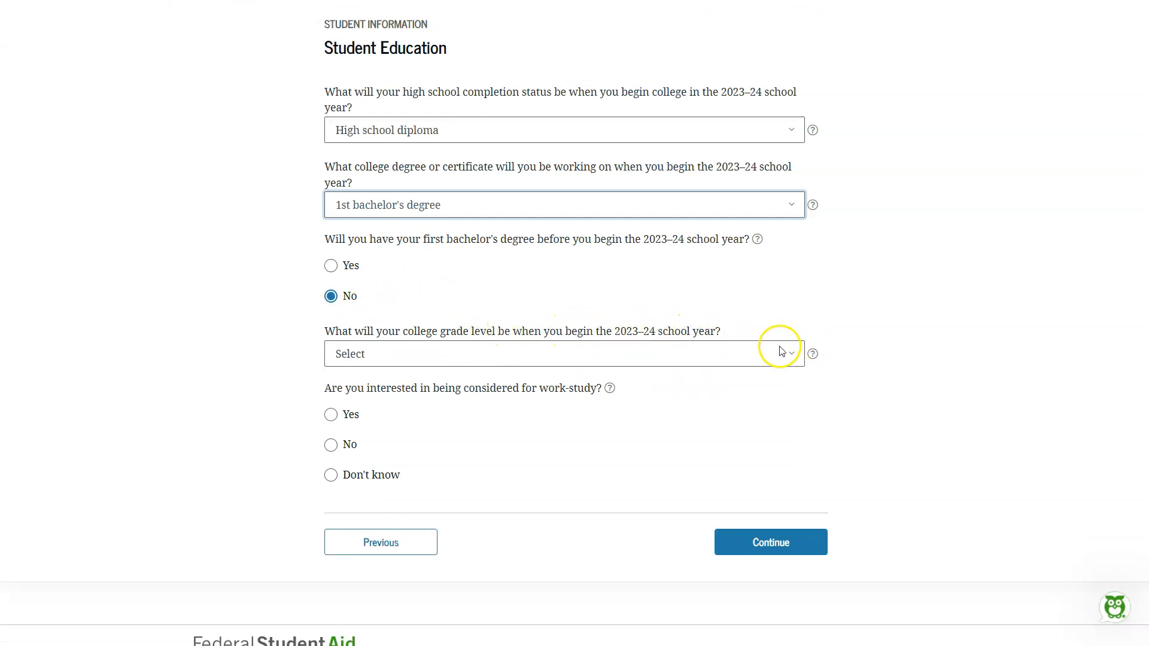
click(780, 358)
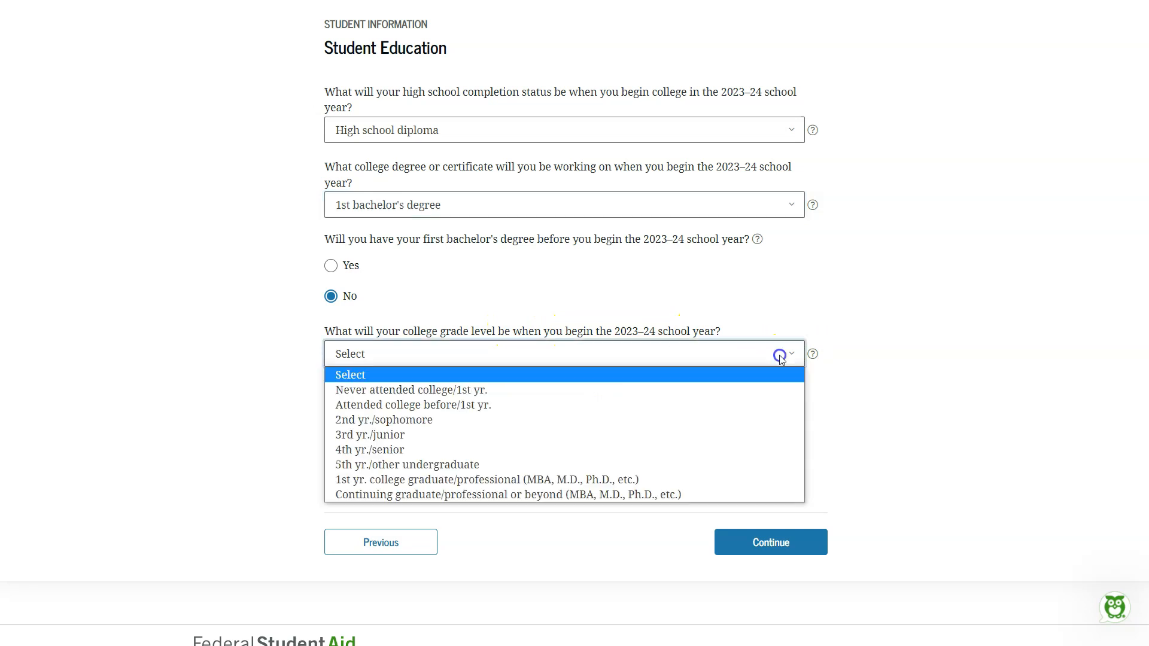
click(758, 388)
click(762, 389)
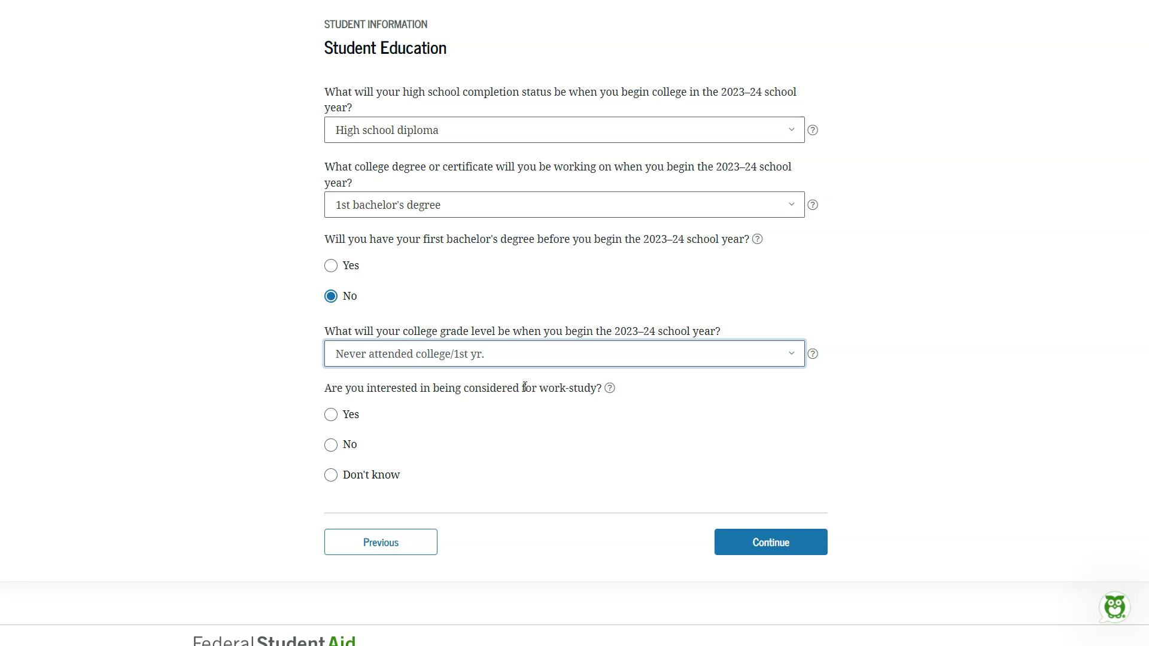
click(365, 419)
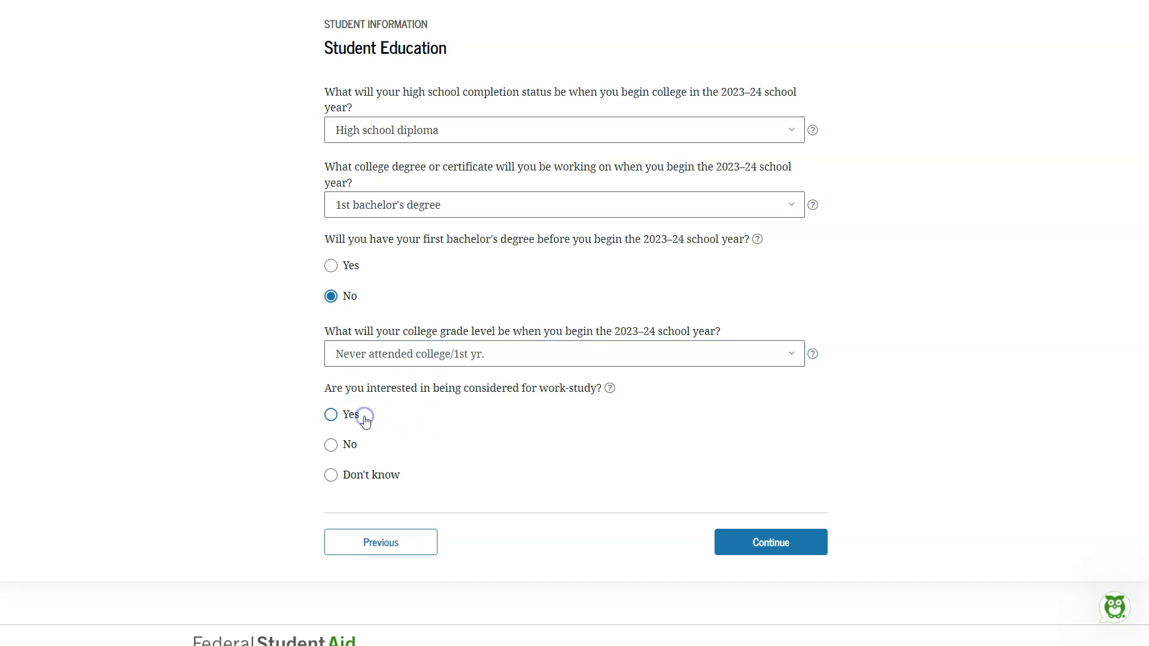
click(331, 415)
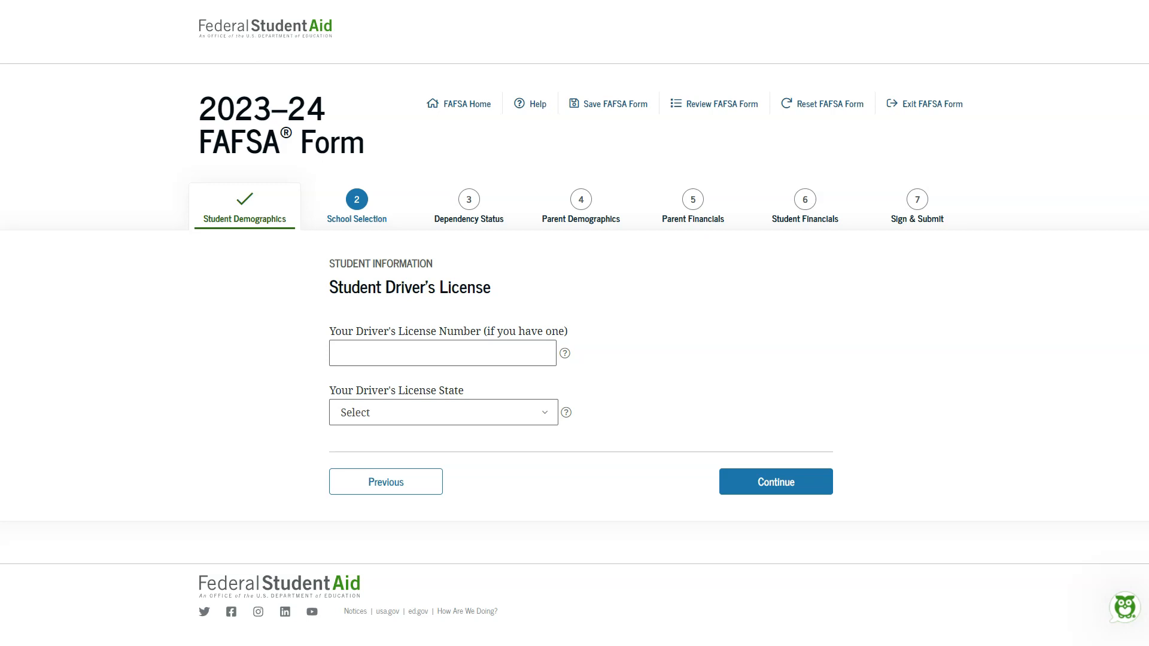
Leave the driver's license details blank and answer No to having been in foster care.
click(807, 480)
click(331, 389)
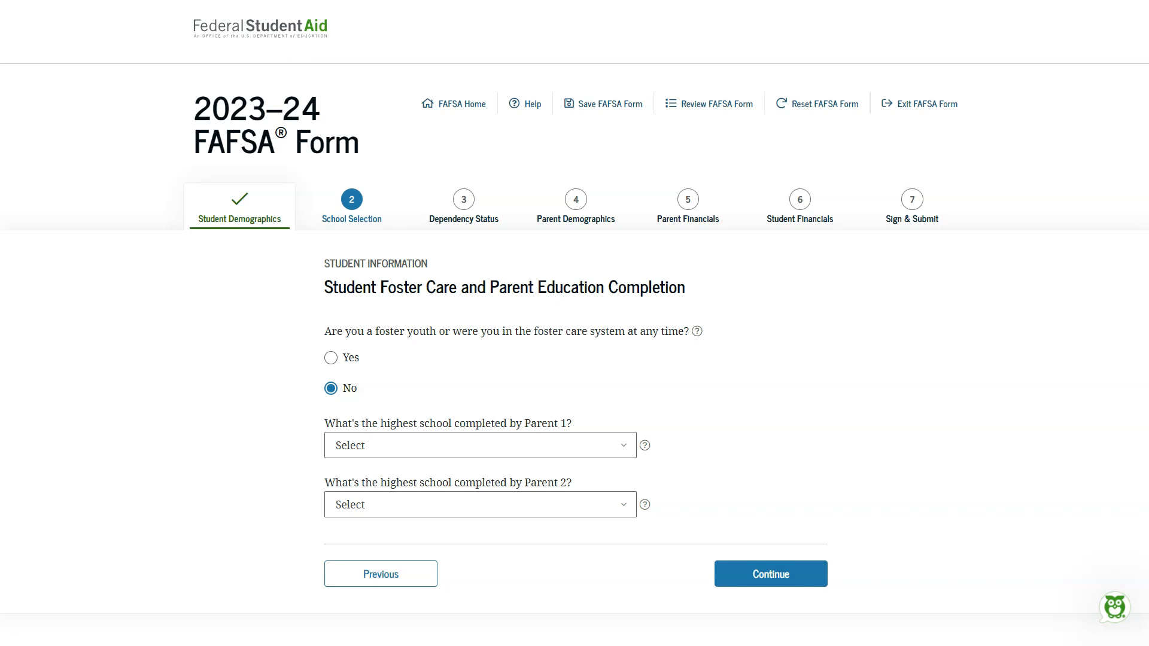
Set the highest school completed by Parent 1 to High school and continue to the School Selection section.
click(628, 442)
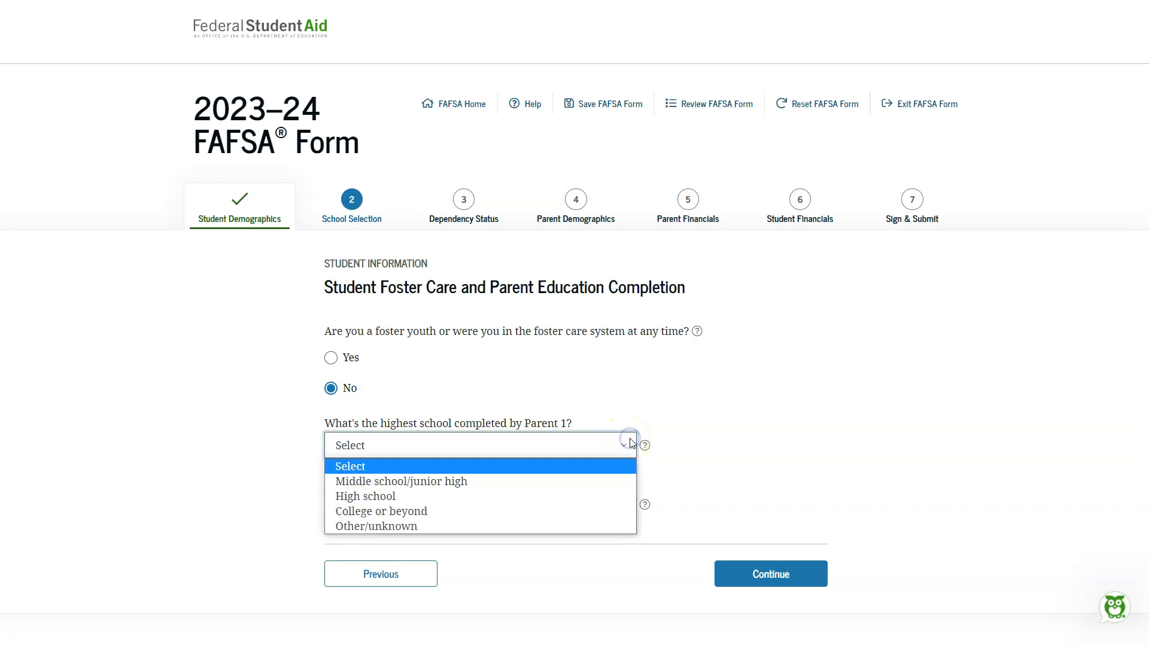
click(598, 497)
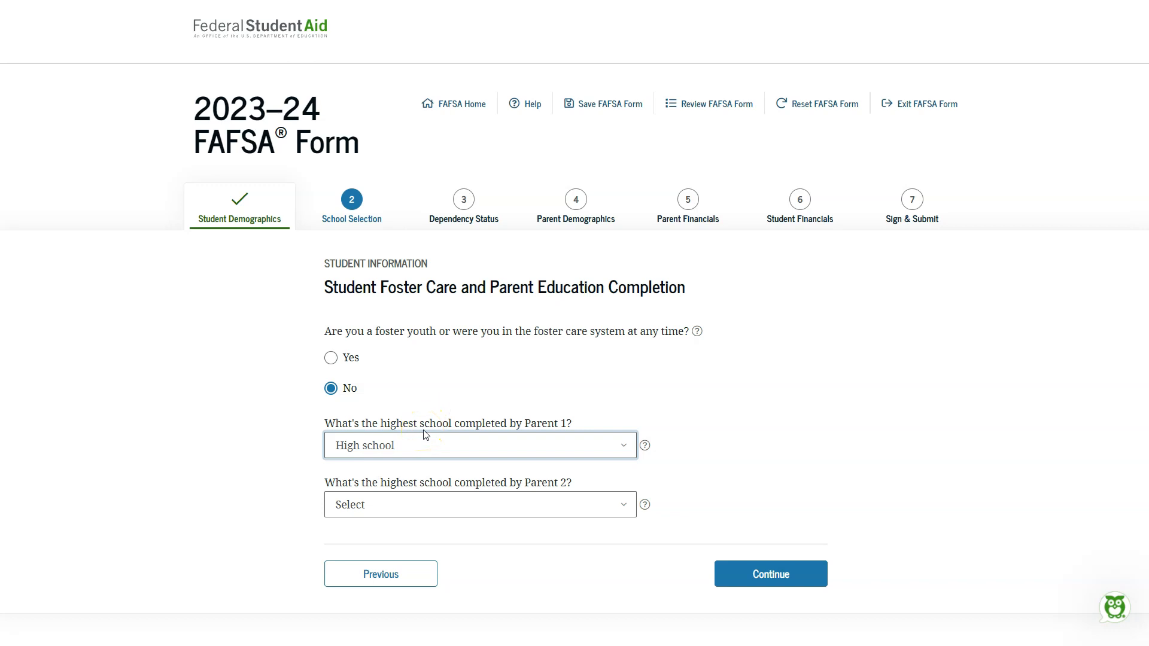
click(480, 441)
click(455, 497)
click(808, 572)
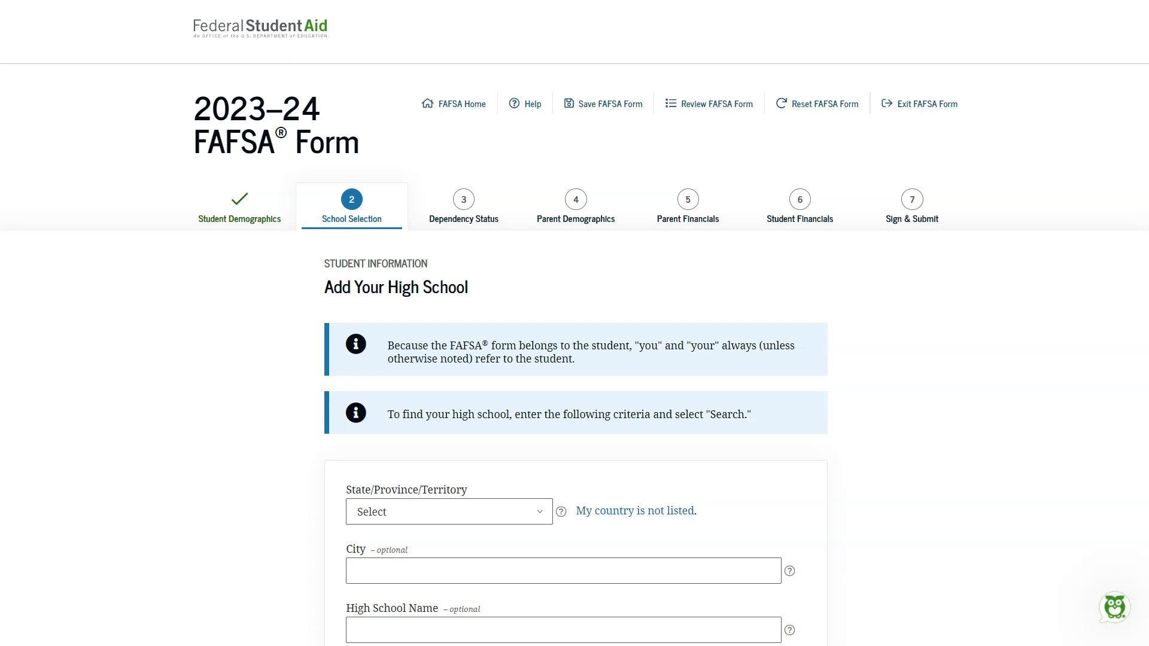
Search for the student's high school with New Mexico as the state and Las Cruces as the city.
scroll(953, 560, down, 3)
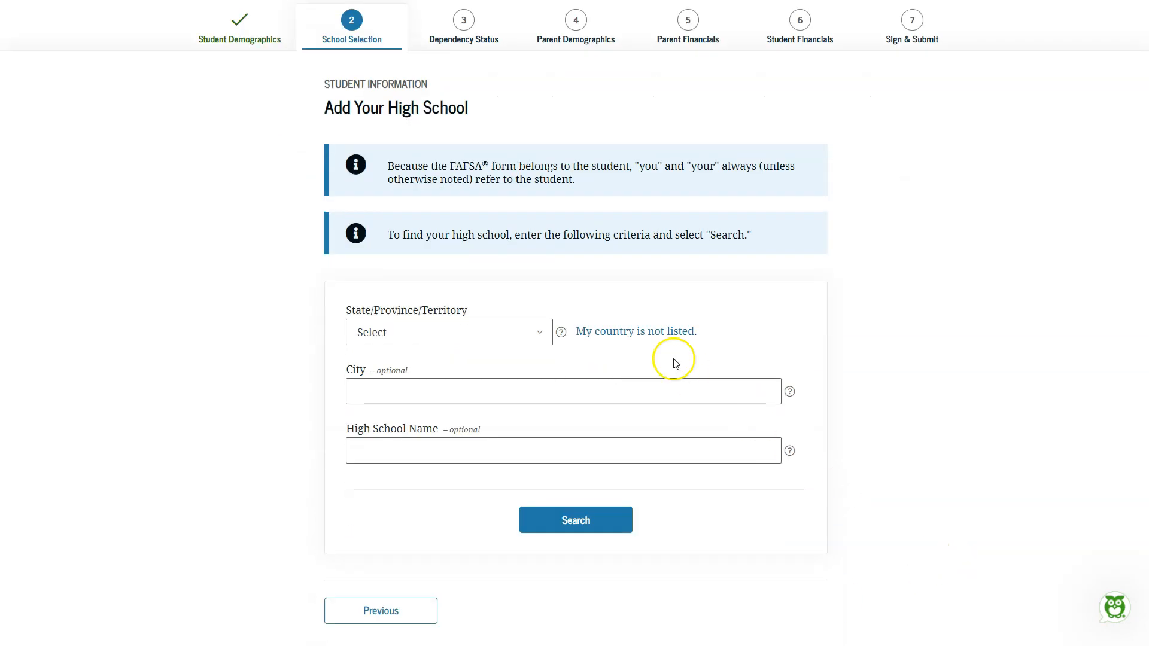
click(543, 342)
key(n)
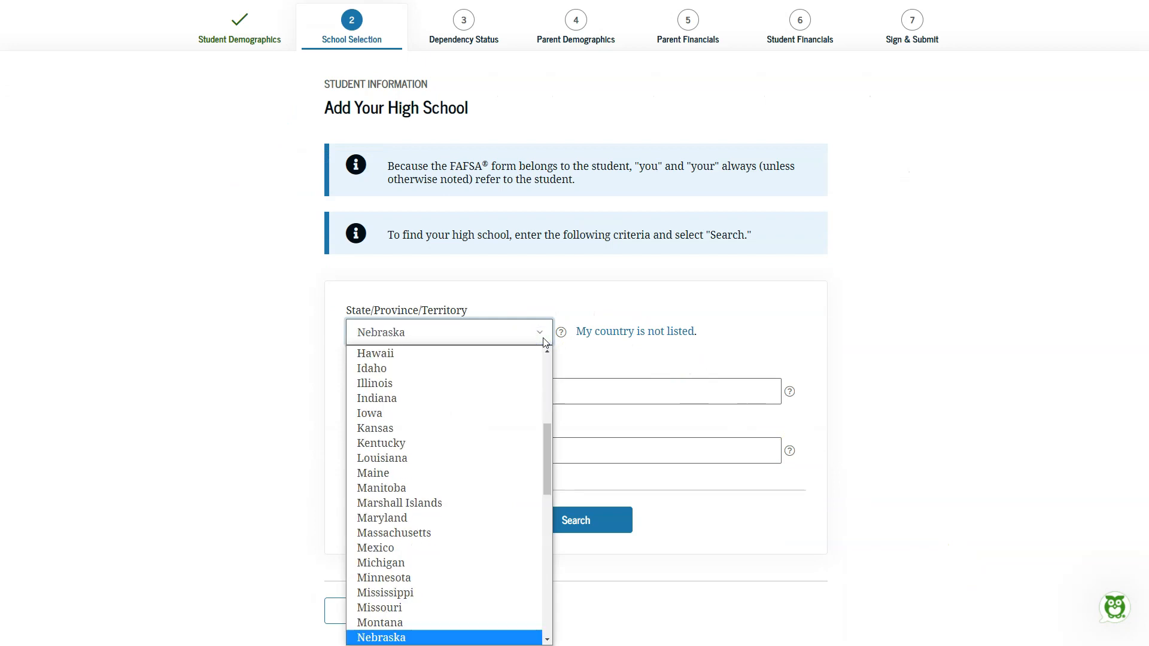
scroll(443, 467, down, 6)
click(421, 473)
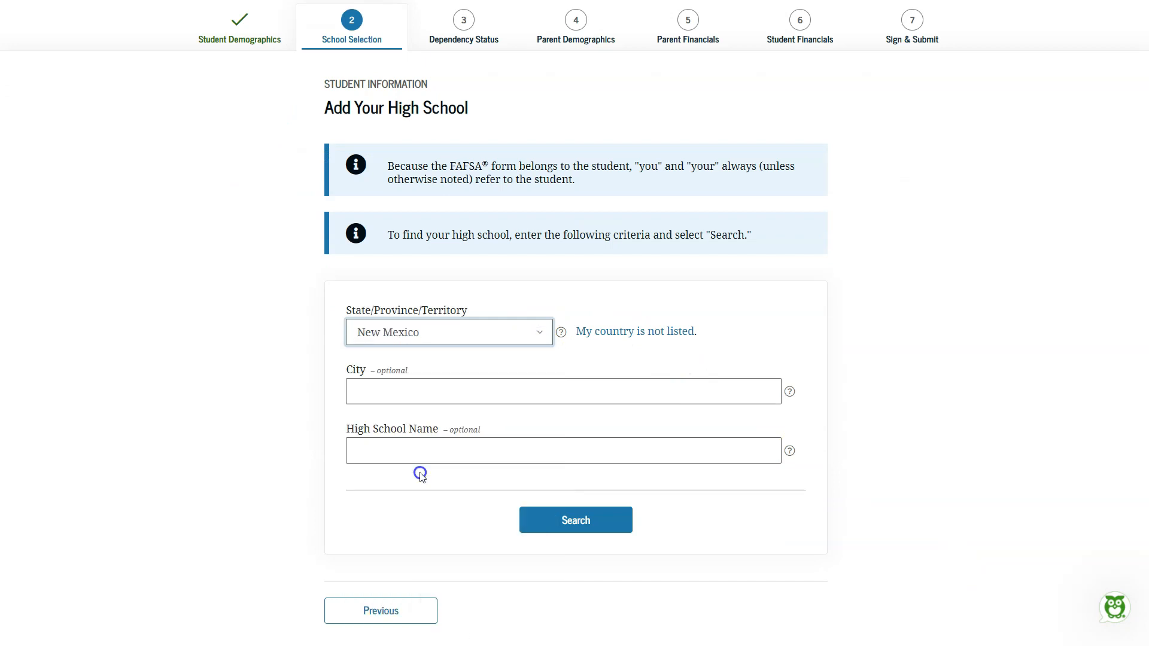
click(454, 389)
click(450, 426)
click(601, 520)
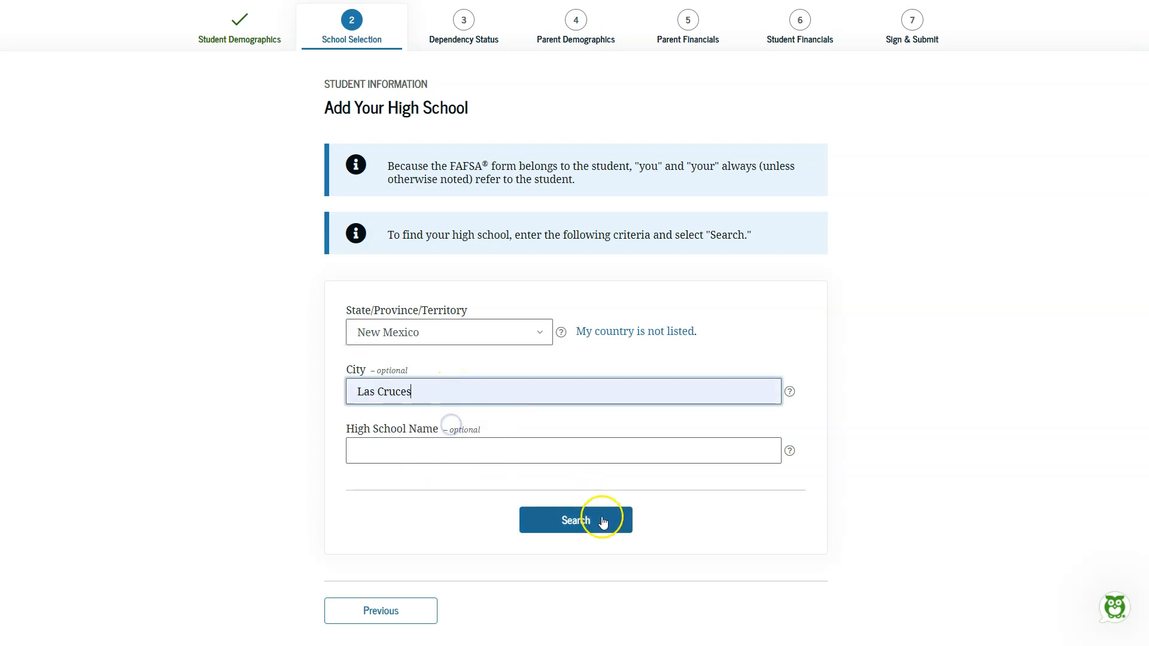
Select Centennial High School from the search results and confirm it as the student's high school.
click(225, 467)
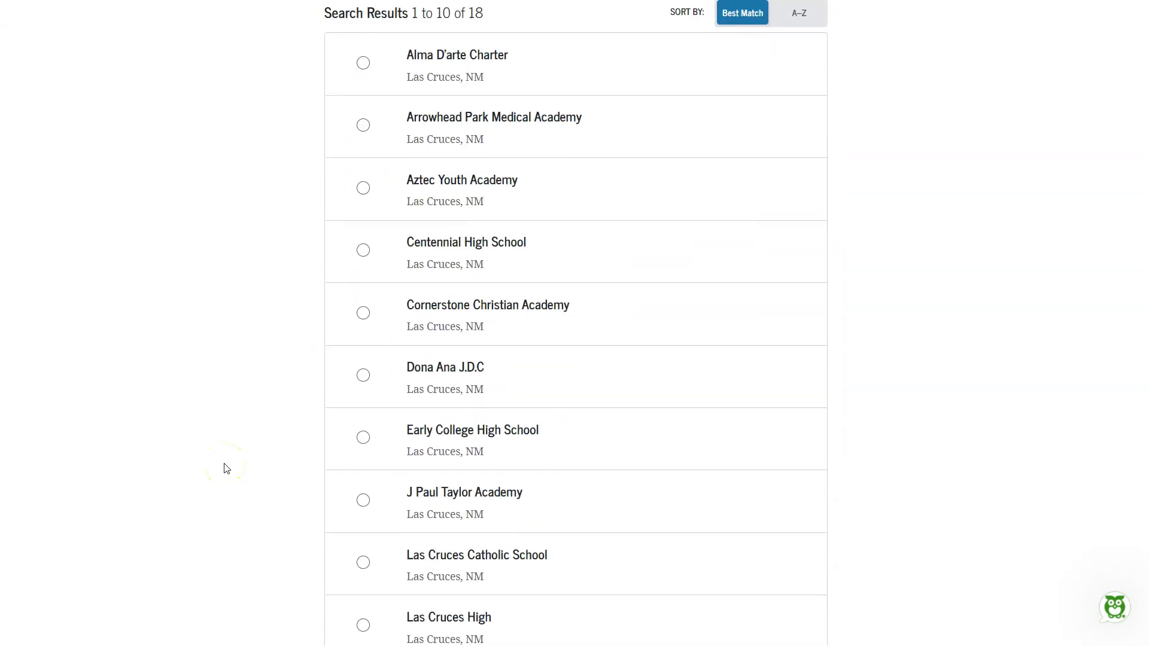
scroll(415, 311, up, 1)
scroll(424, 316, down, 1)
scroll(426, 322, up, 5)
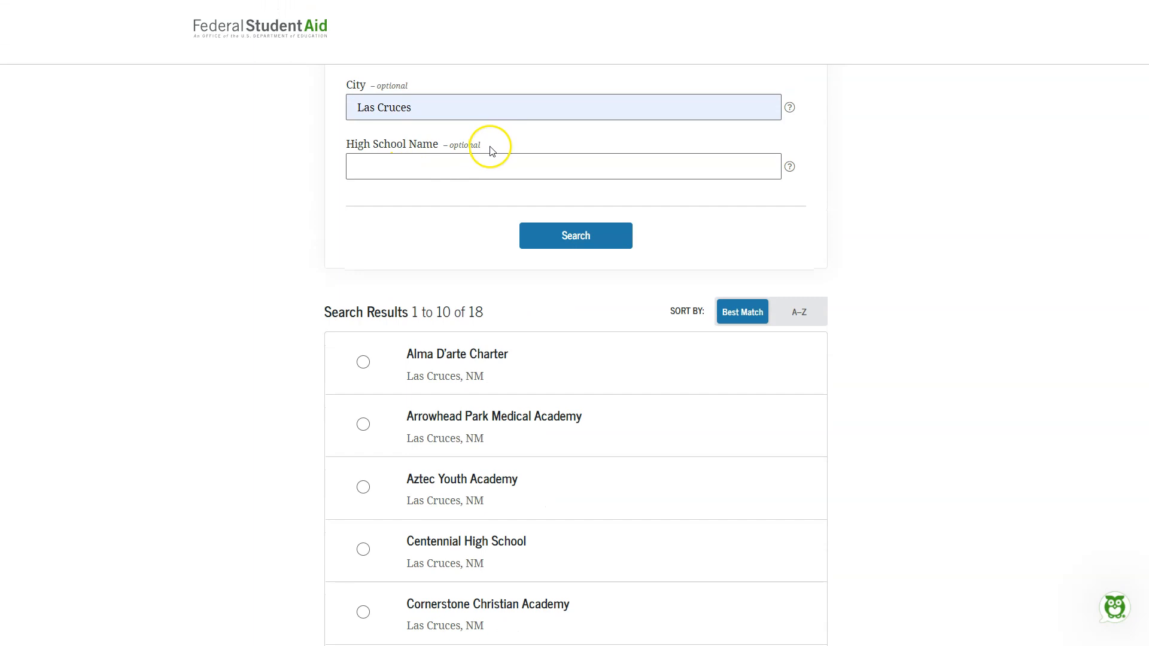
scroll(489, 151, up, 1)
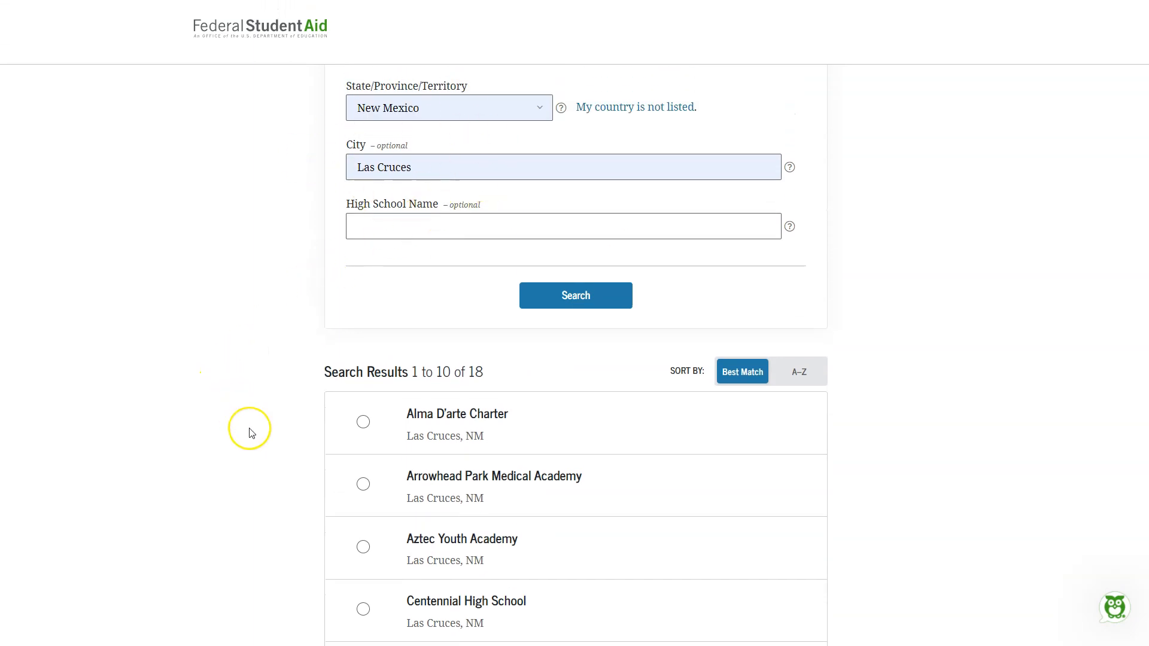
scroll(249, 430, up, 1)
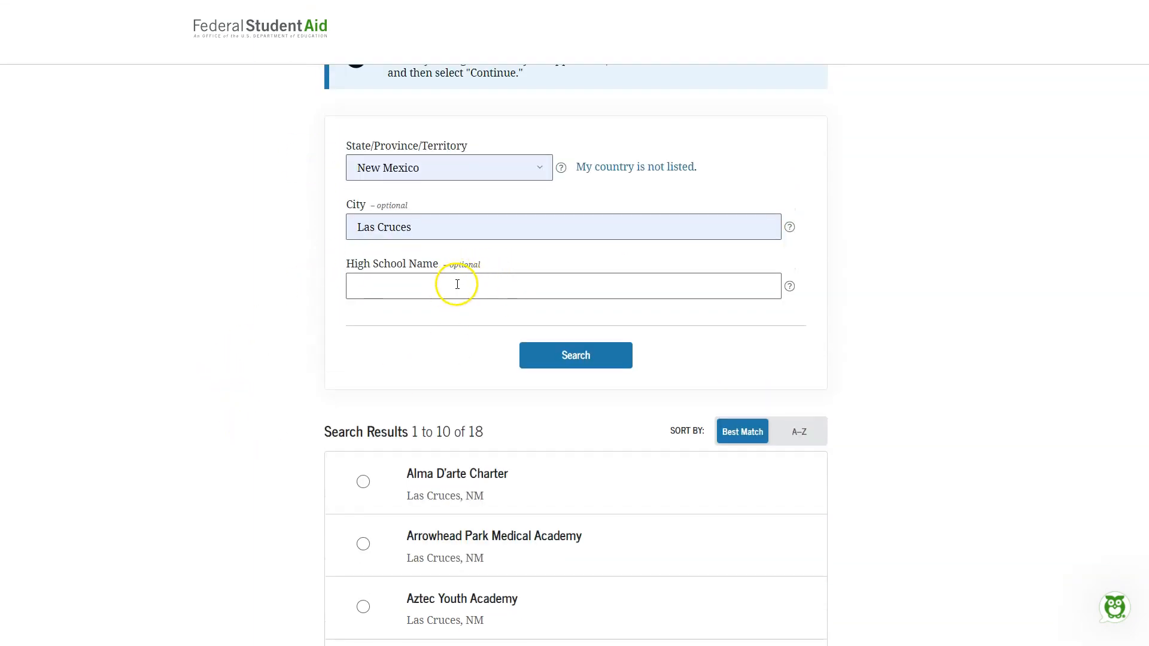
scroll(436, 331, down, 4)
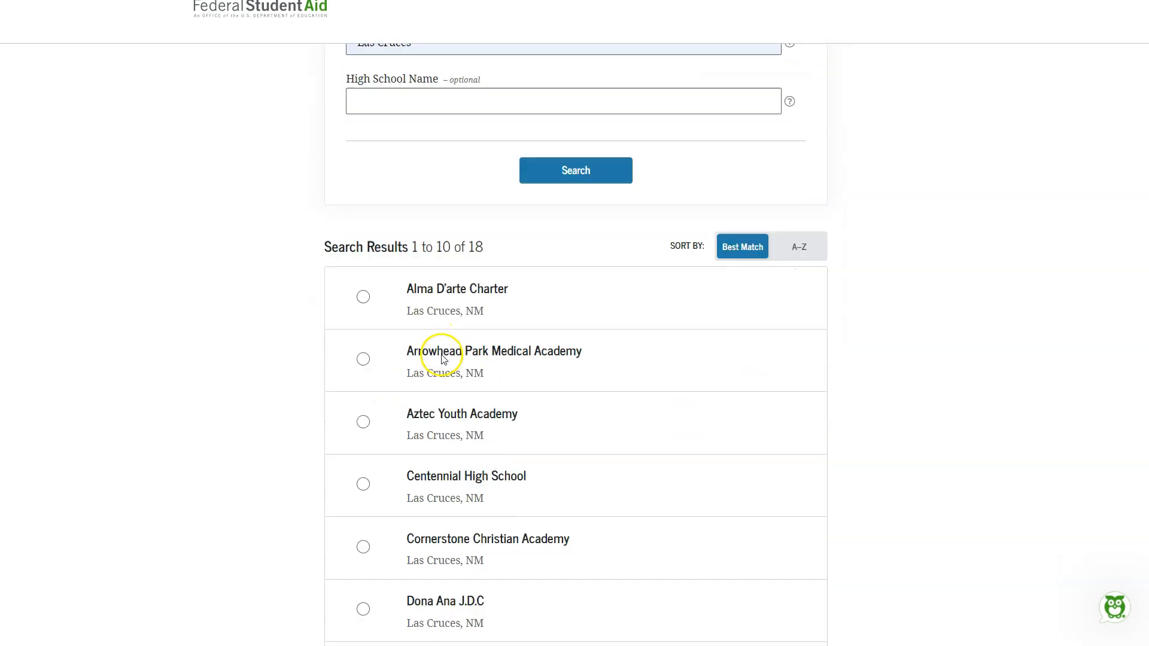
scroll(491, 383, down, 3)
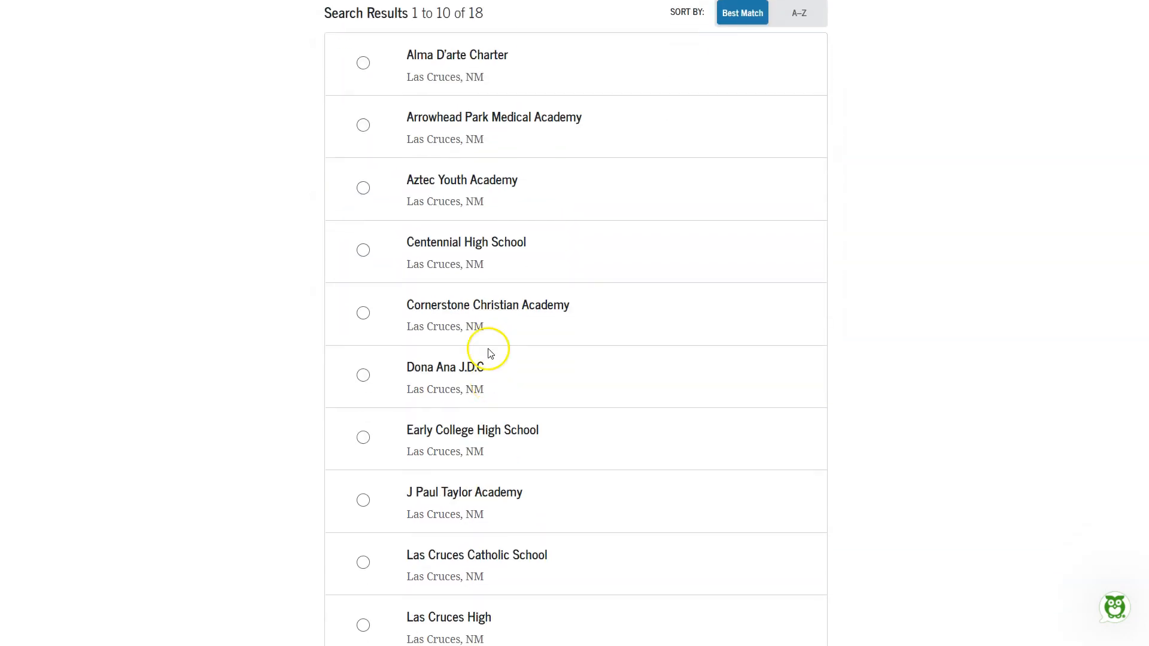
click(363, 251)
scroll(626, 316, down, 5)
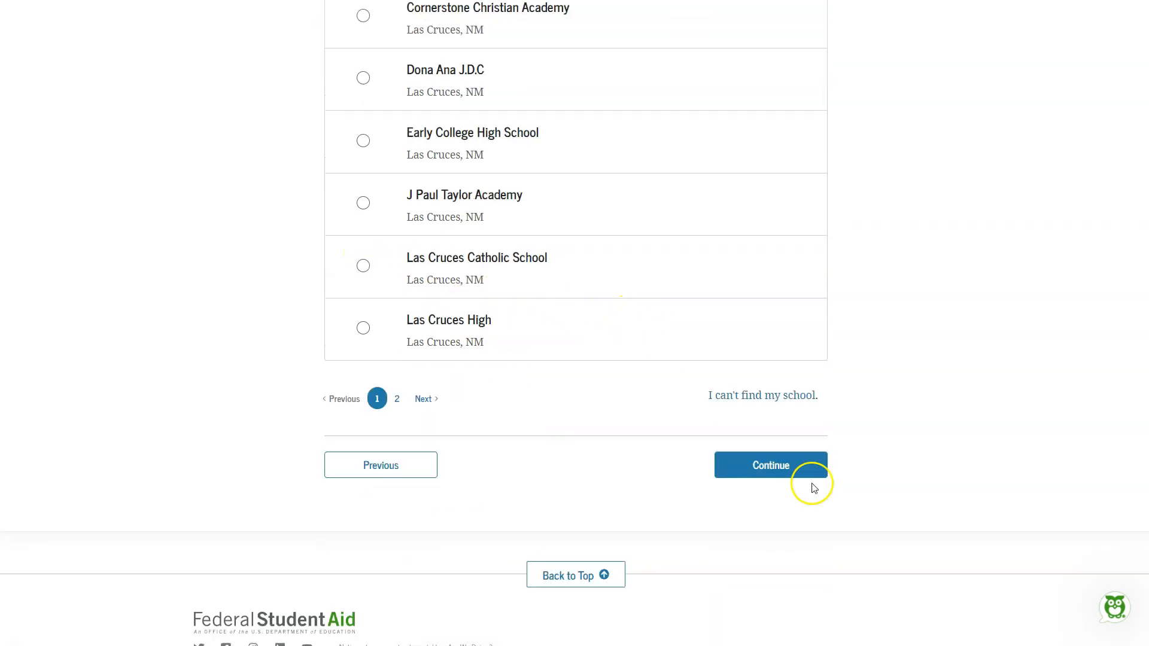
click(799, 465)
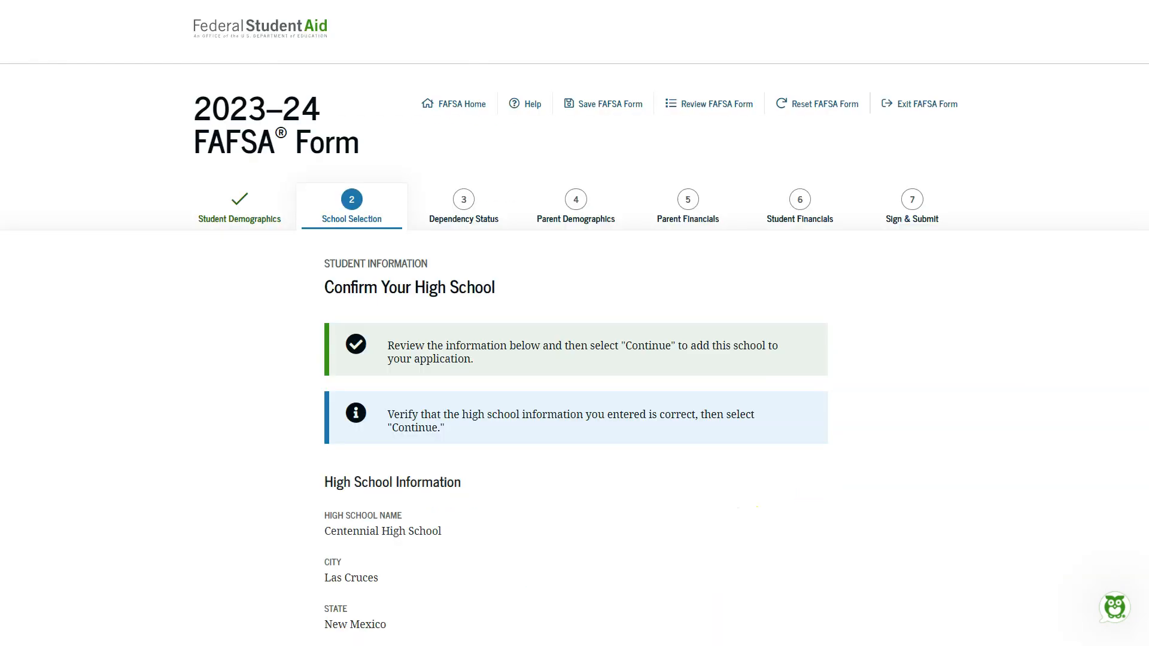
scroll(575, 359, down, 3)
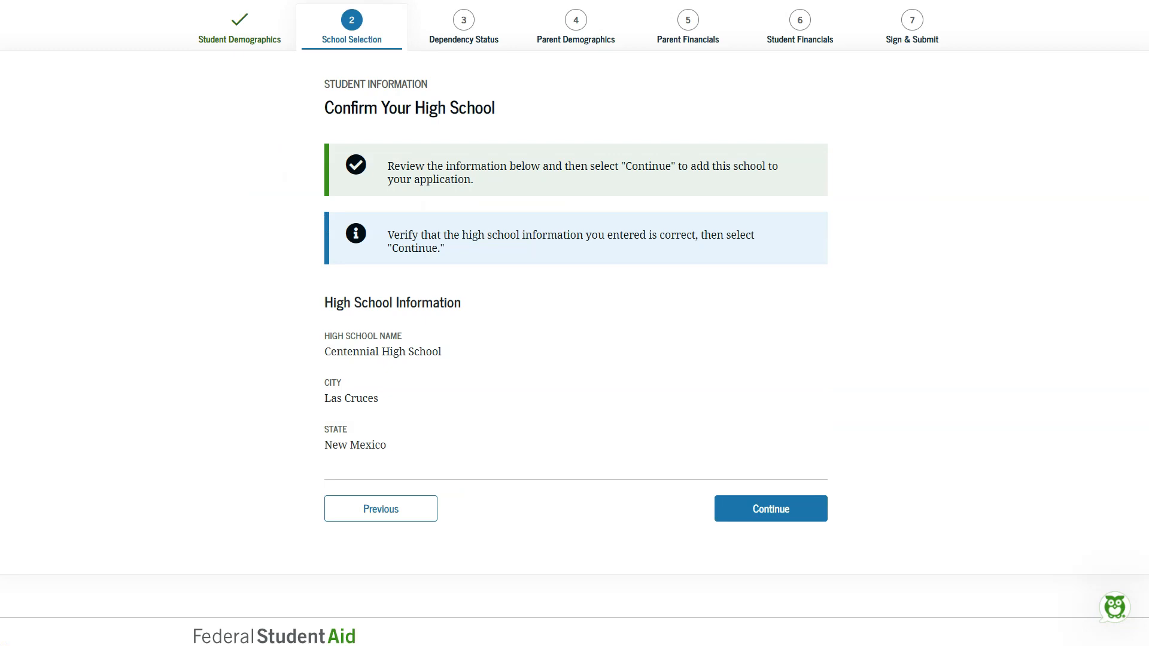
click(768, 508)
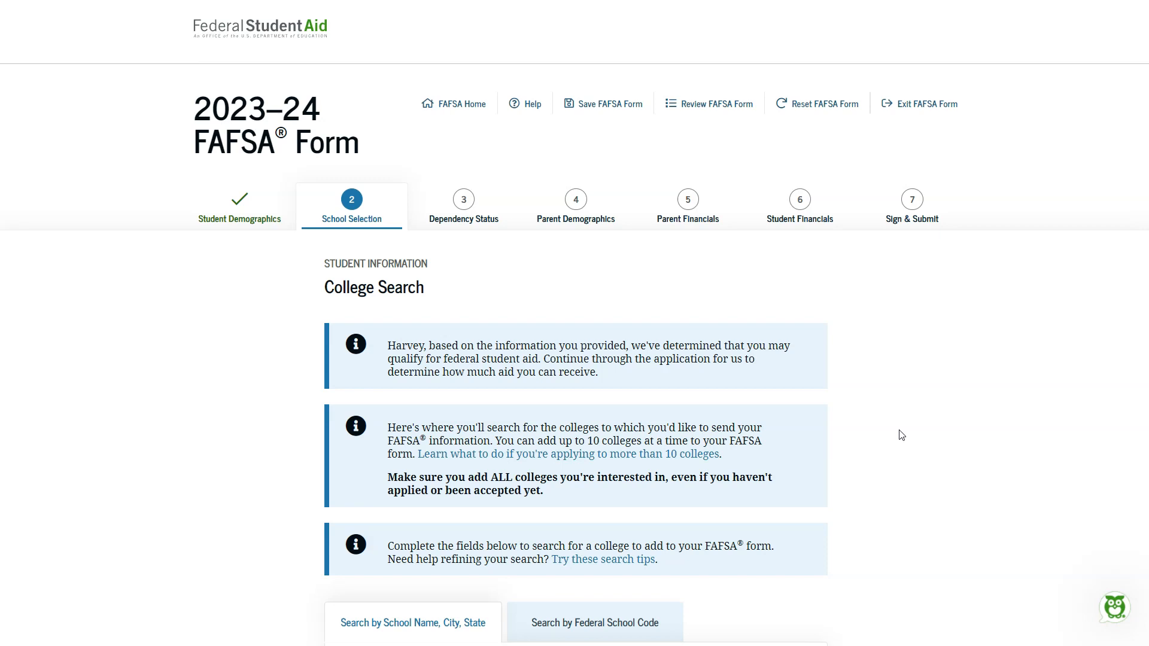
Find the college by Federal School Code 002657 and add New Mexico State University to the form.
scroll(957, 382, down, 5)
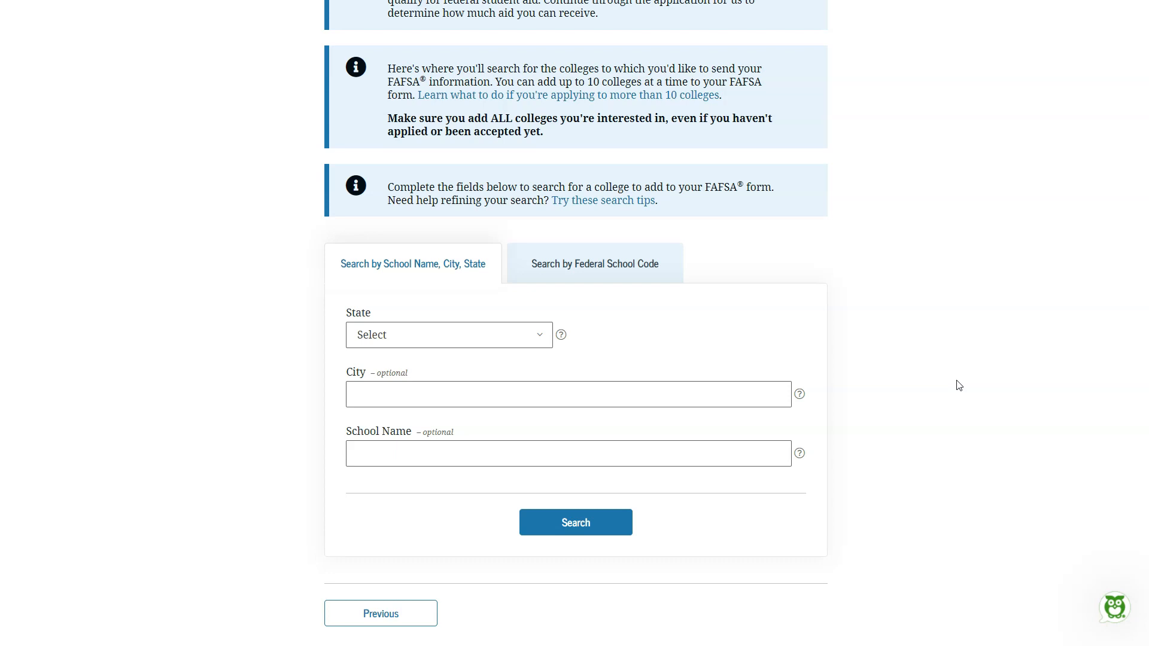
click(676, 276)
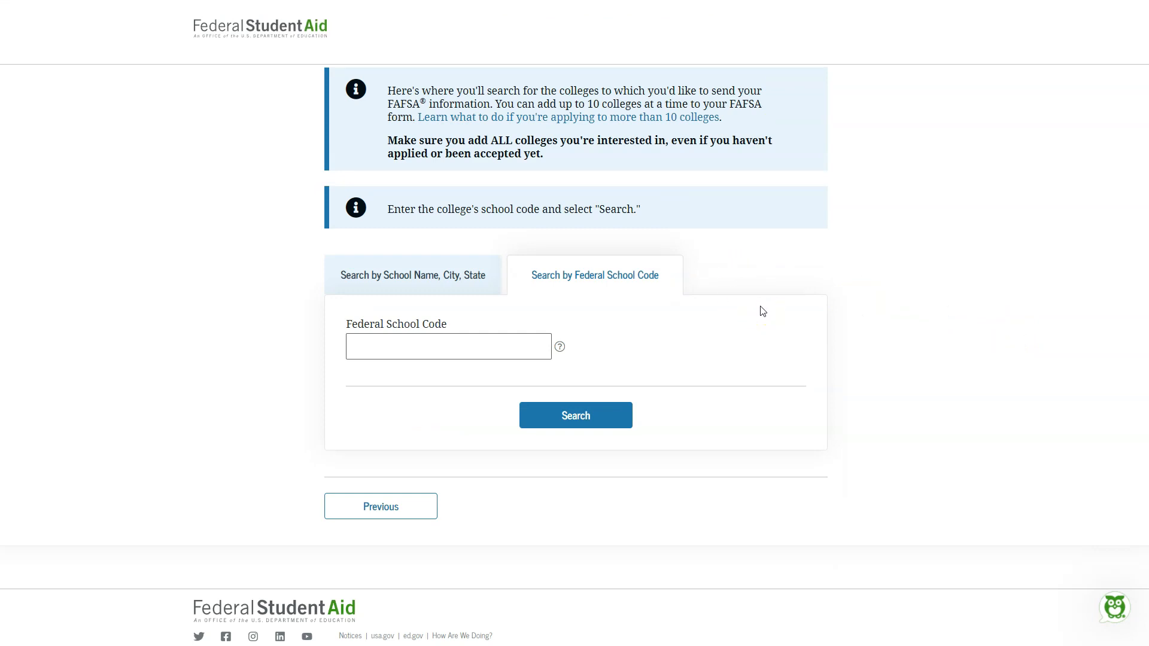
click(431, 344)
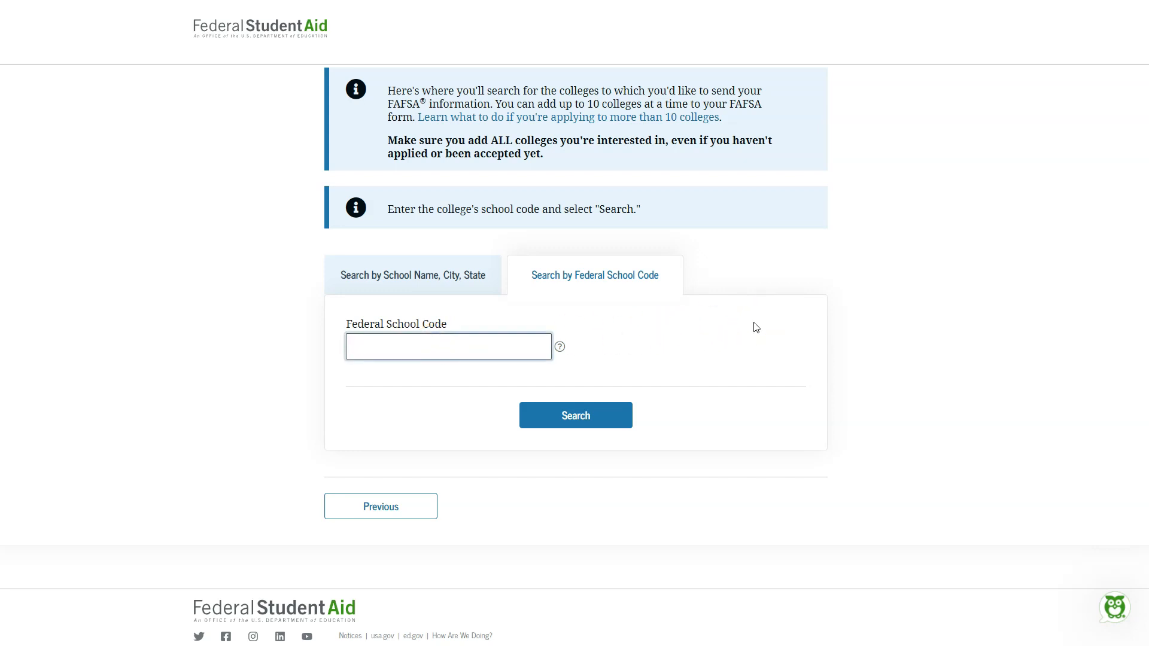
text(002657)
click(610, 414)
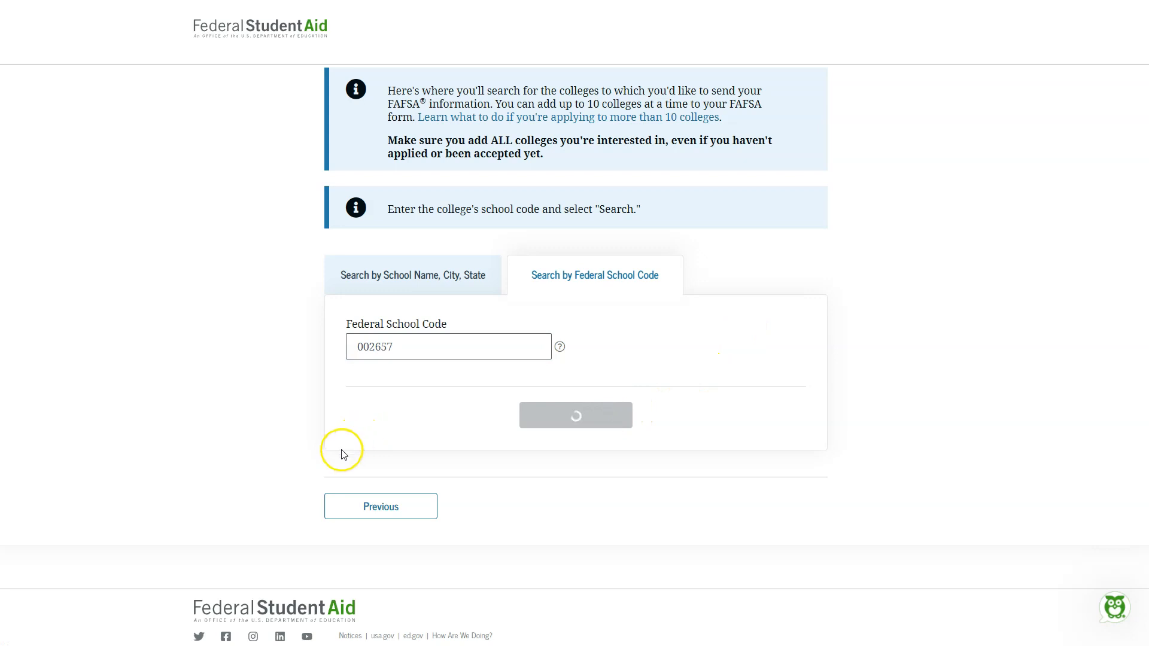
scroll(247, 436, down, 1)
scroll(250, 440, down, 3)
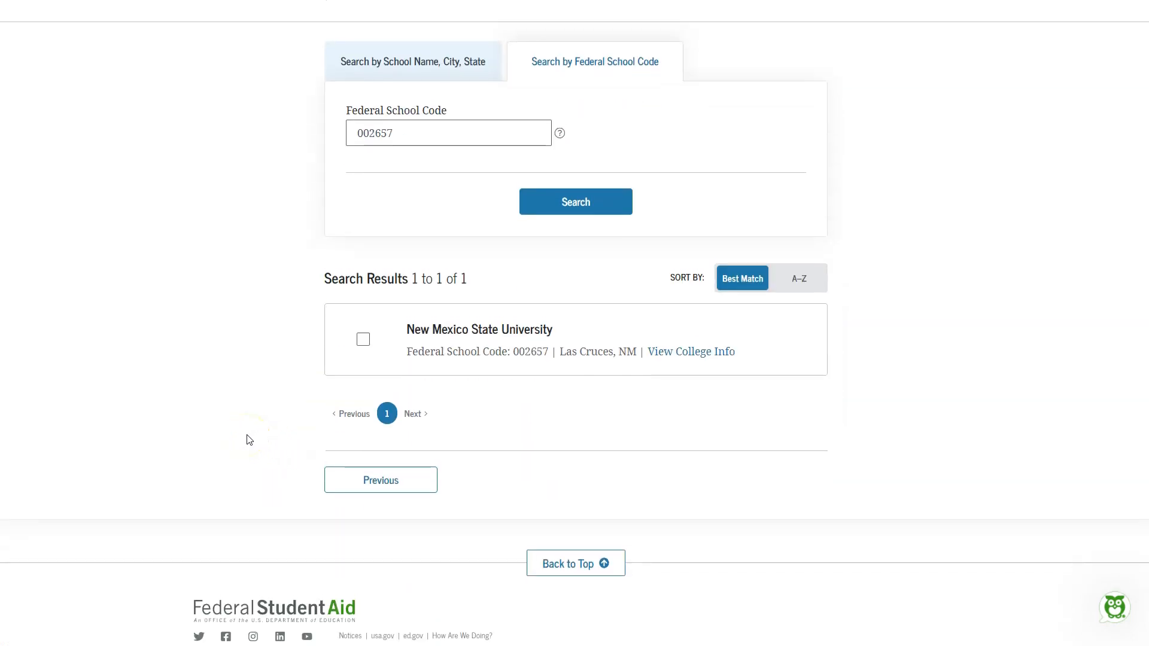
click(363, 340)
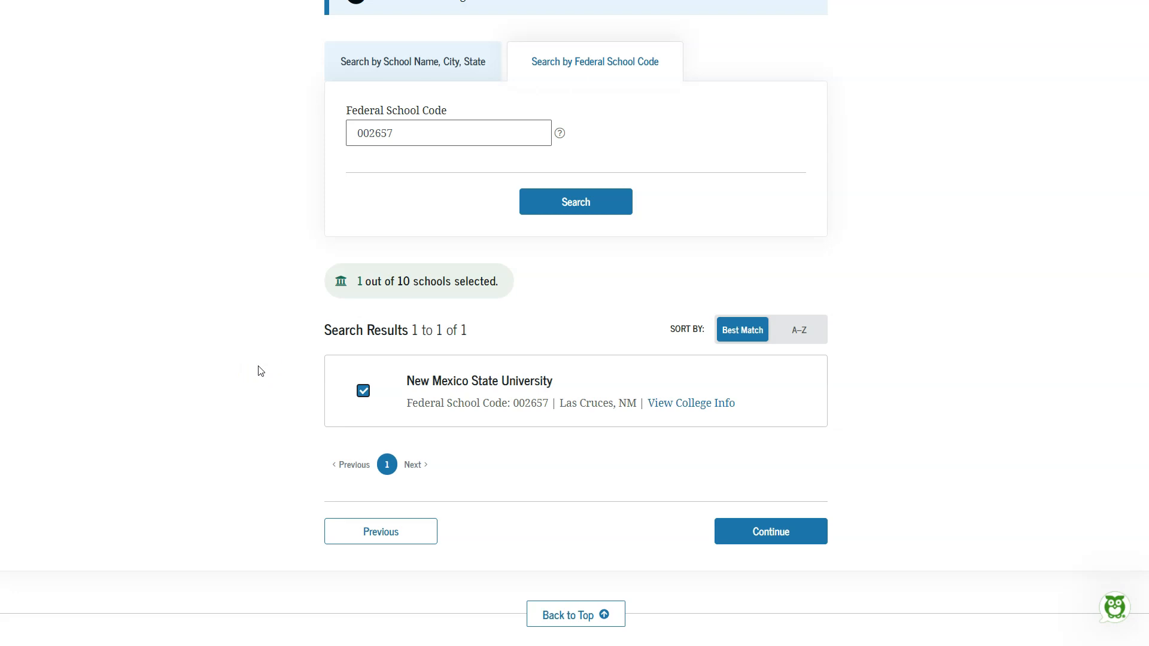
click(784, 523)
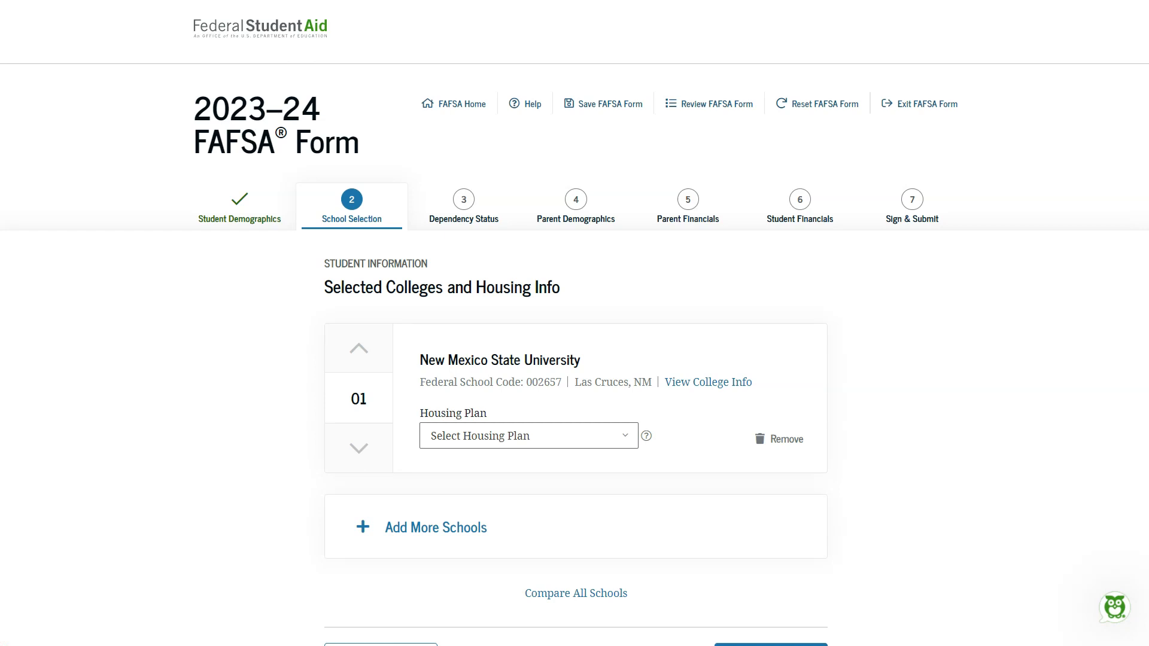
Set the housing plan for New Mexico State University to On Campus and continue to the Dependency Status section.
scroll(410, 529, down, 1)
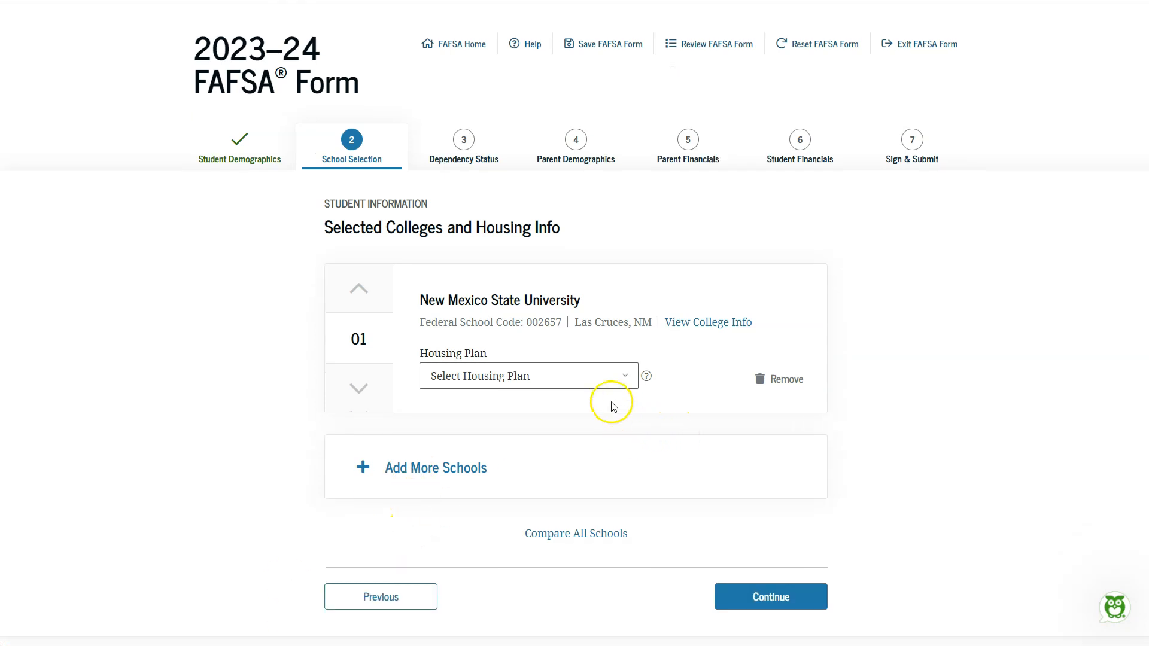
click(628, 376)
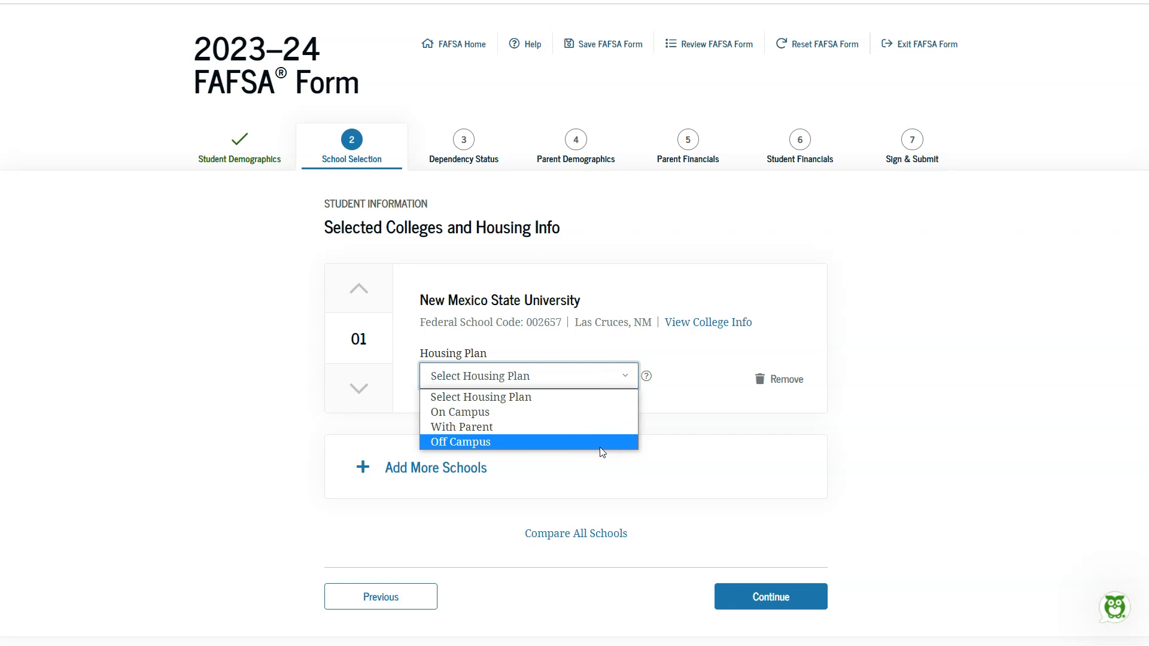
click(575, 413)
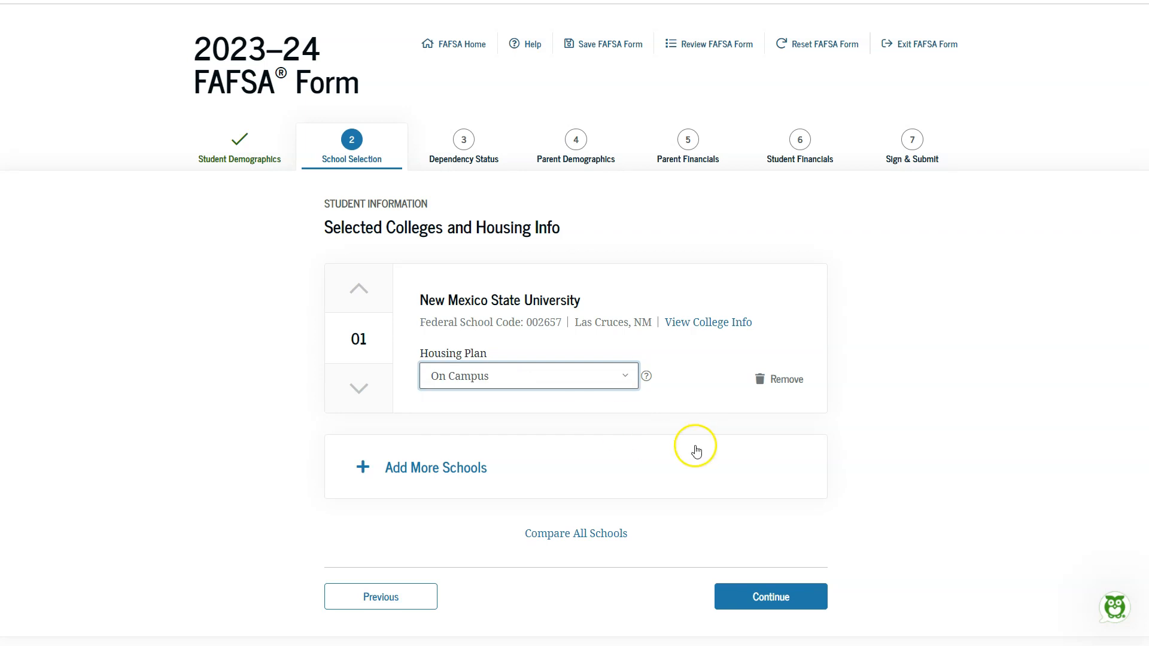
scroll(696, 449, down, 2)
scroll(697, 450, up, 1)
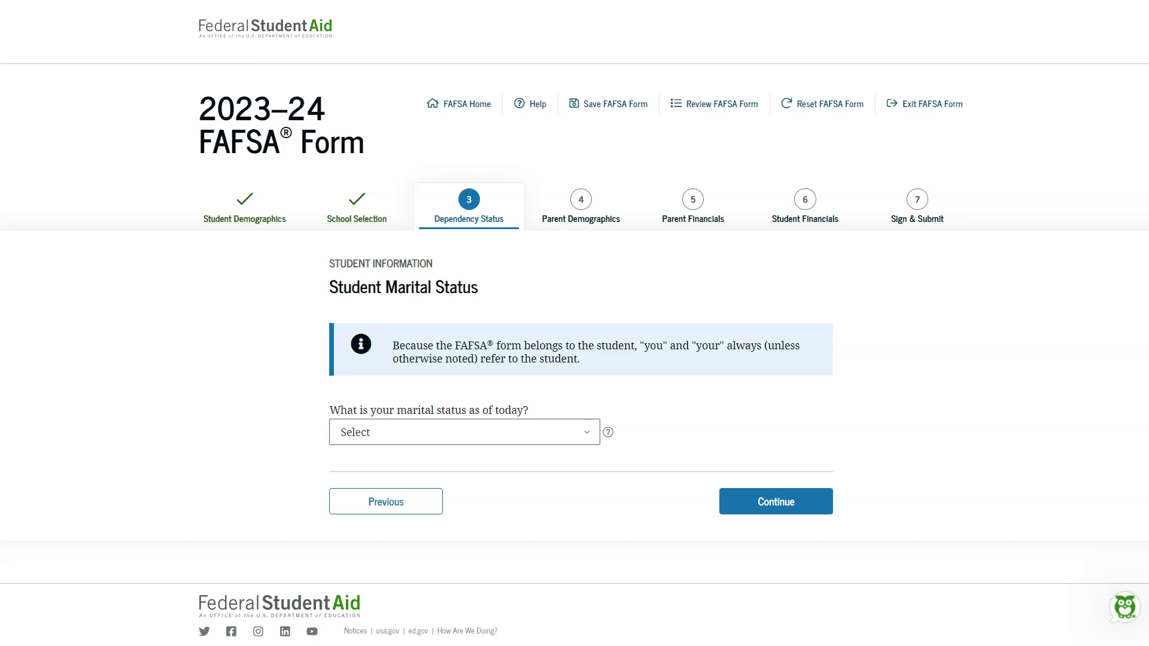
Try Single, Divorced or Widowed, and Married/Remarried as answers to the student's marital status question.
click(588, 431)
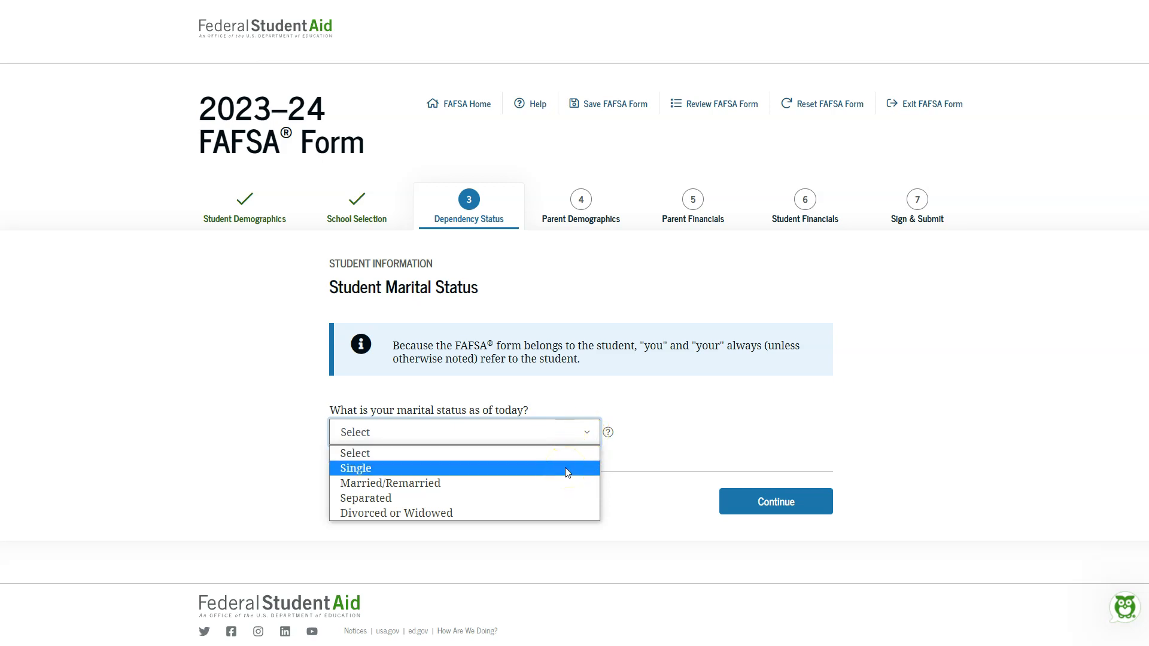
click(528, 471)
click(566, 430)
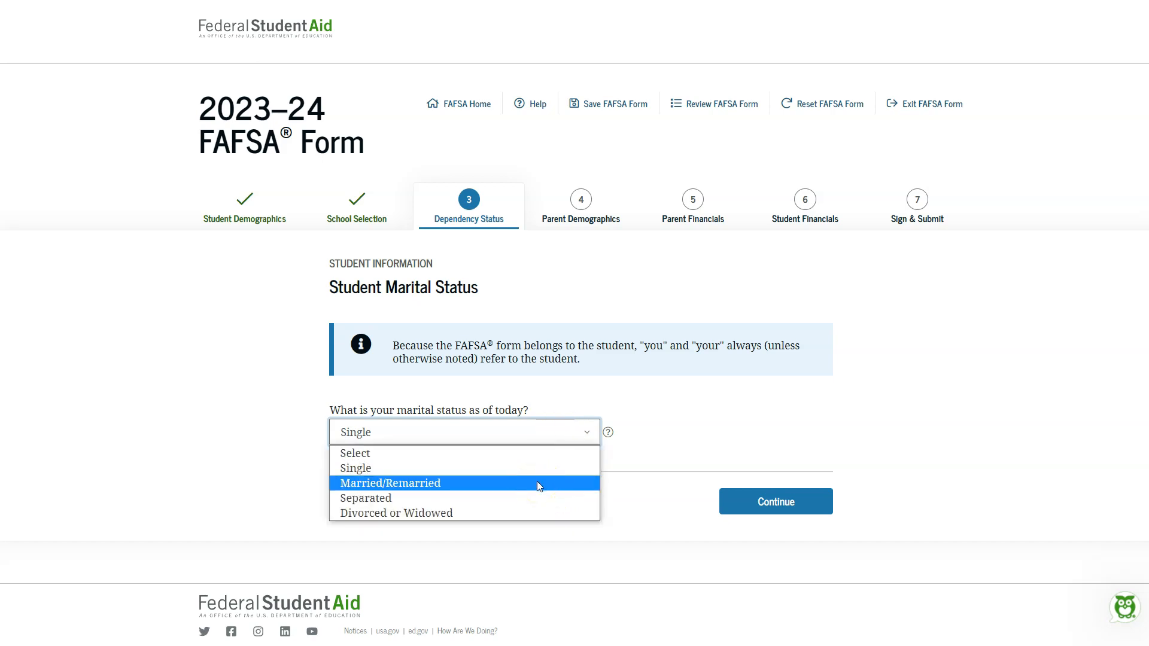
click(526, 513)
click(548, 431)
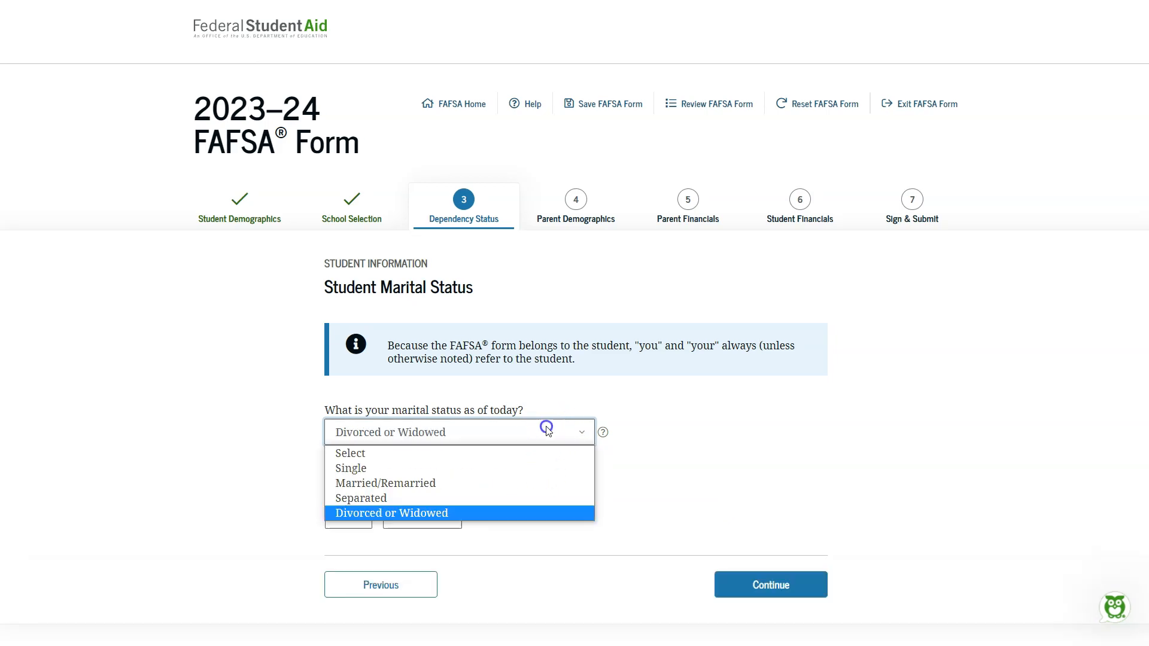
click(526, 566)
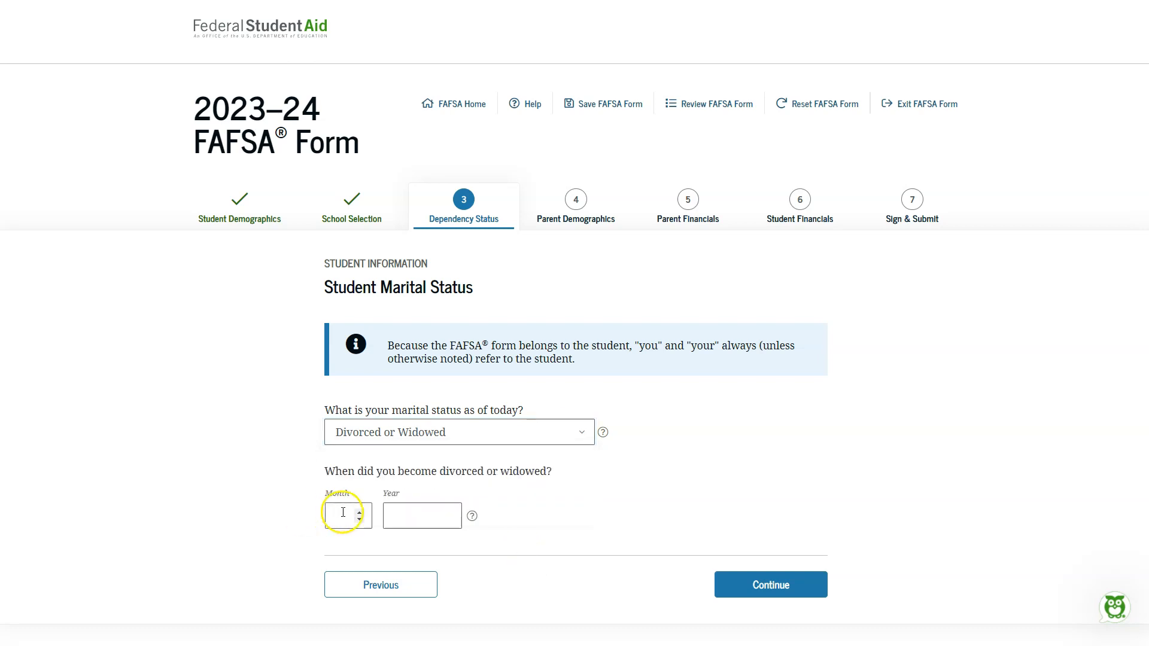
click(503, 430)
click(453, 481)
Set the student's marital status to Single and continue to the questions about dependents.
click(460, 429)
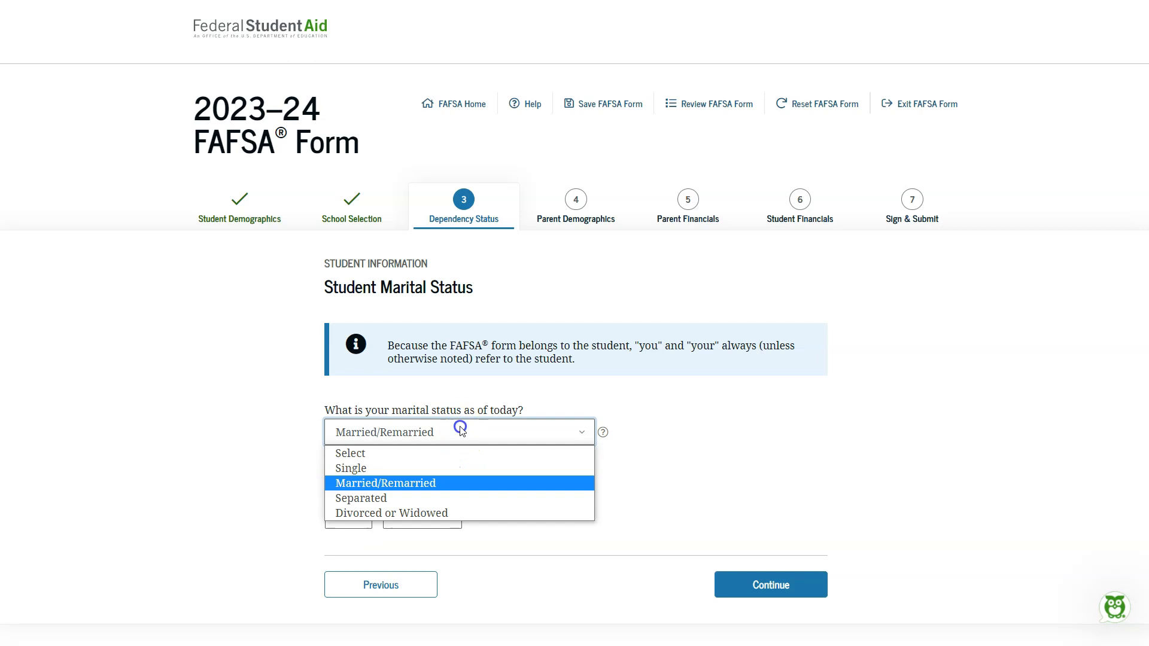
click(440, 467)
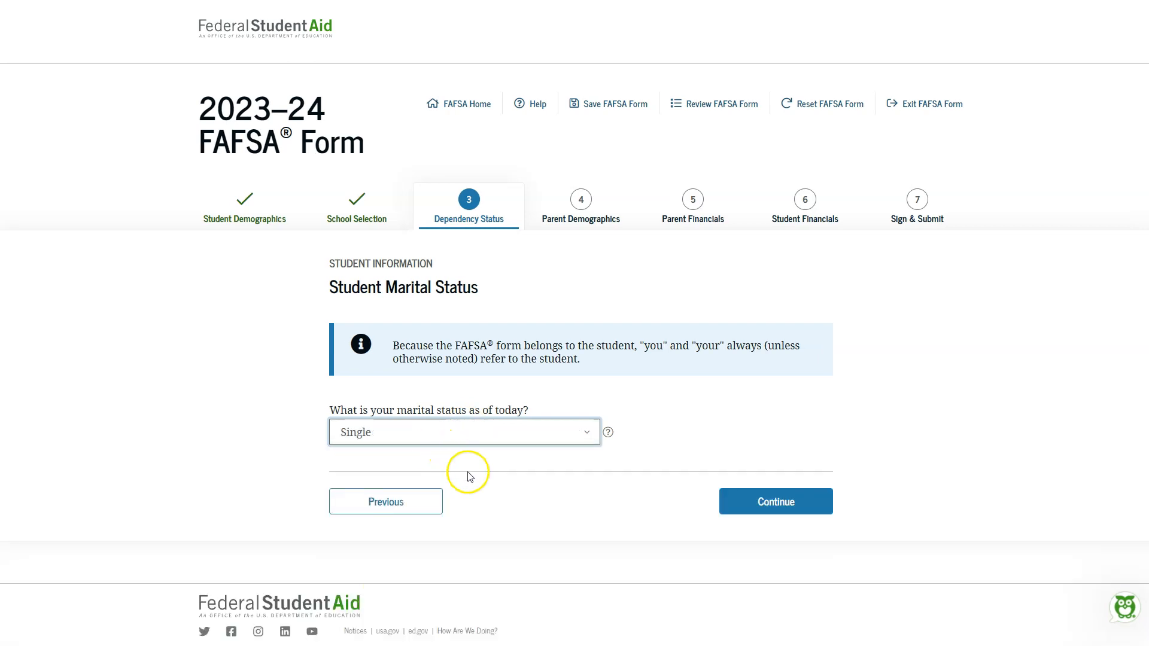
click(798, 502)
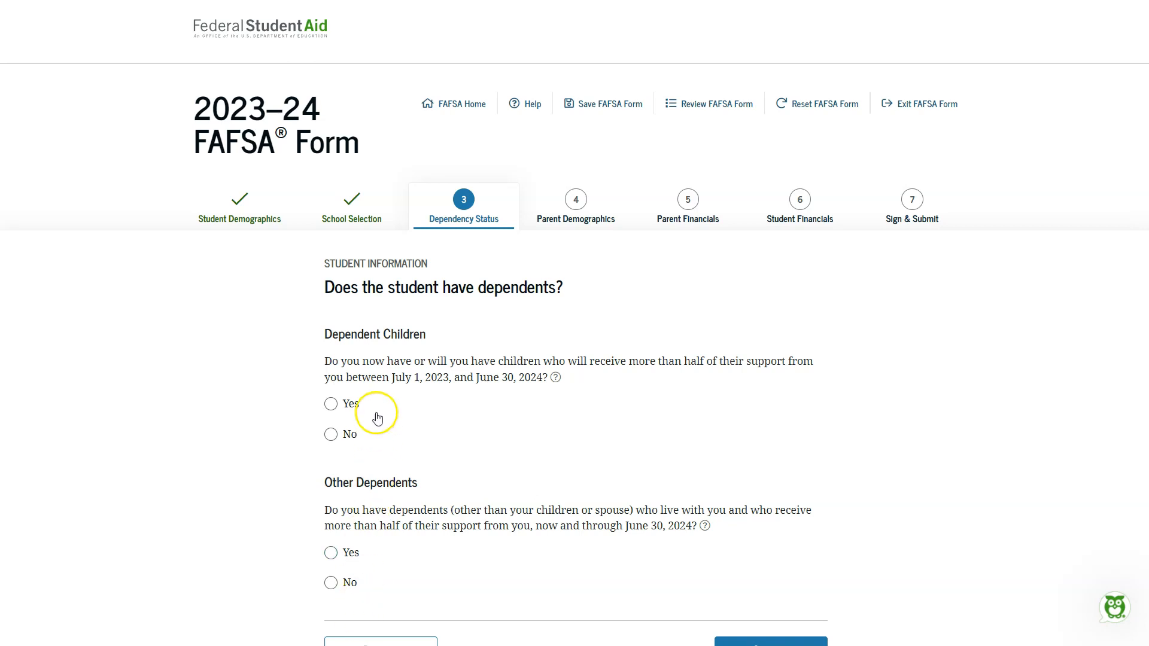
Answer No to having dependent children and No to having other dependents, and continue.
click(350, 431)
scroll(295, 528, down, 1)
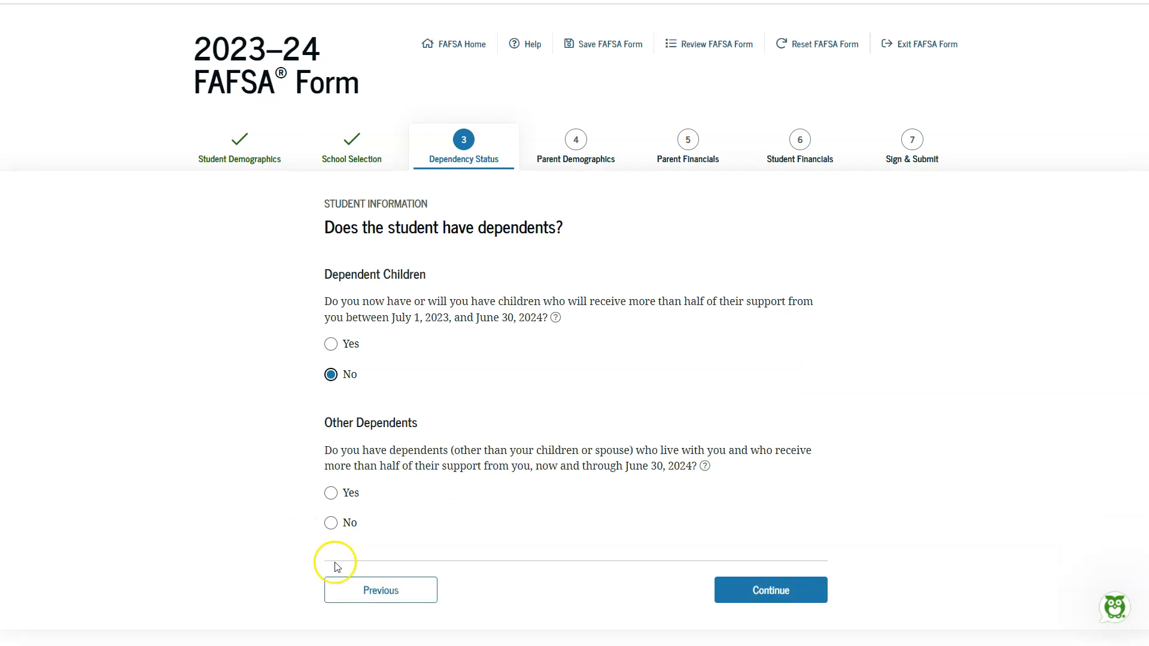
click(353, 529)
click(773, 590)
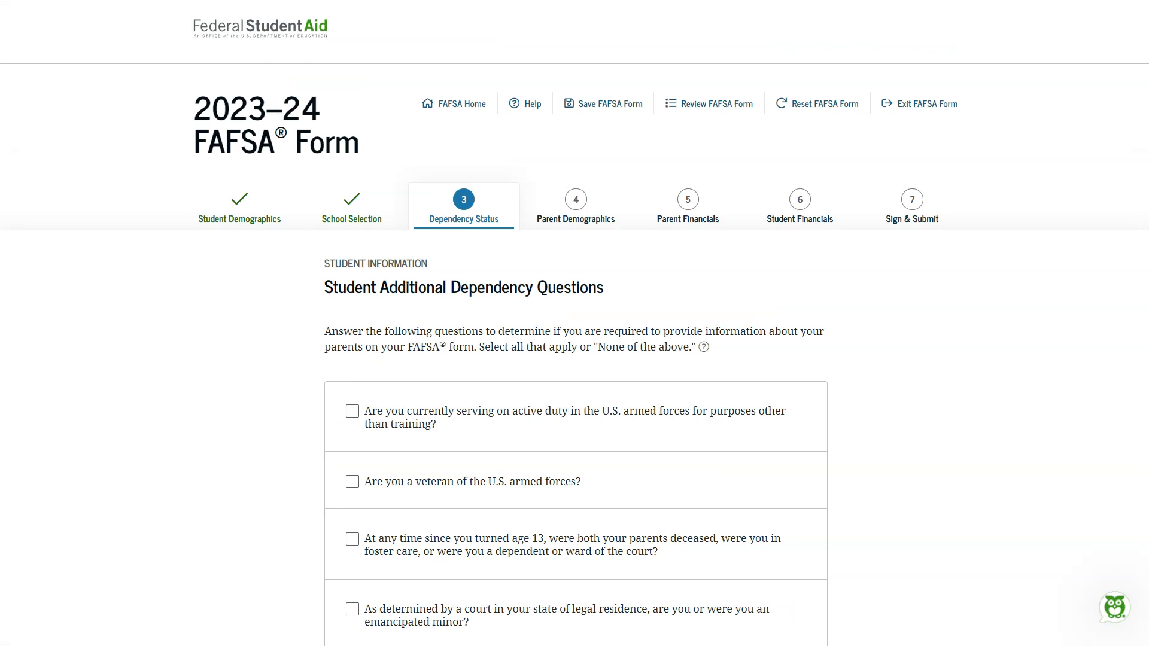
Answer the additional dependency questions with None of the above and continue.
scroll(951, 521, down, 4)
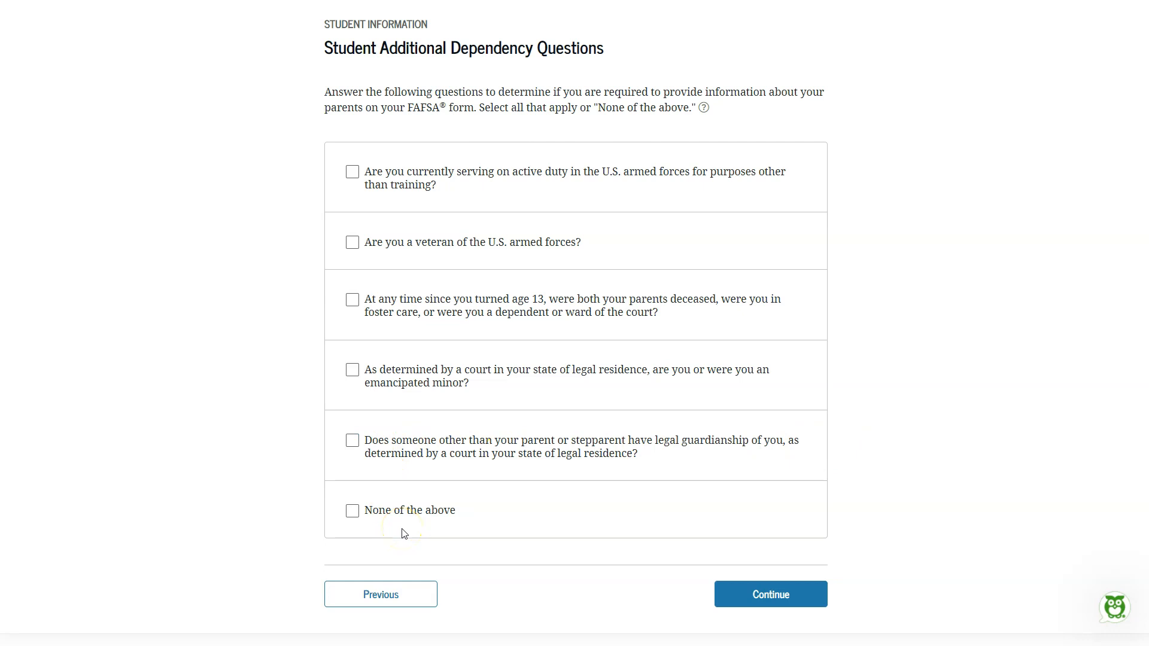
click(352, 512)
click(767, 595)
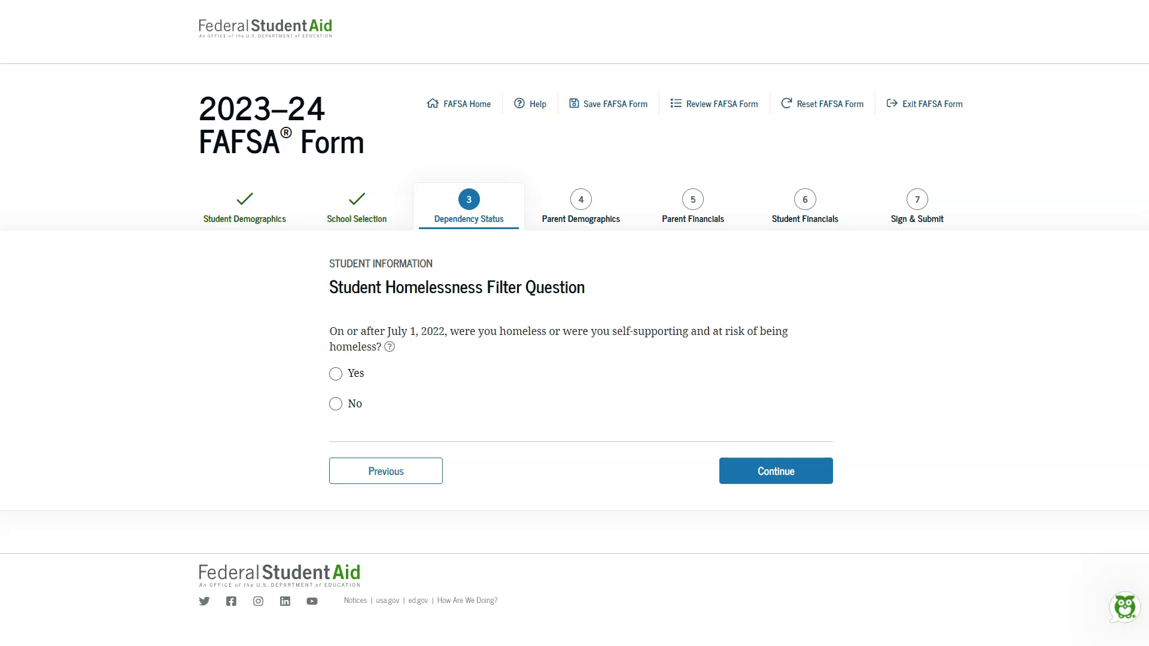
Answer No to the homelessness question, choose to provide information about the parent(s), and continue to Parent Demographics.
click(352, 407)
click(763, 473)
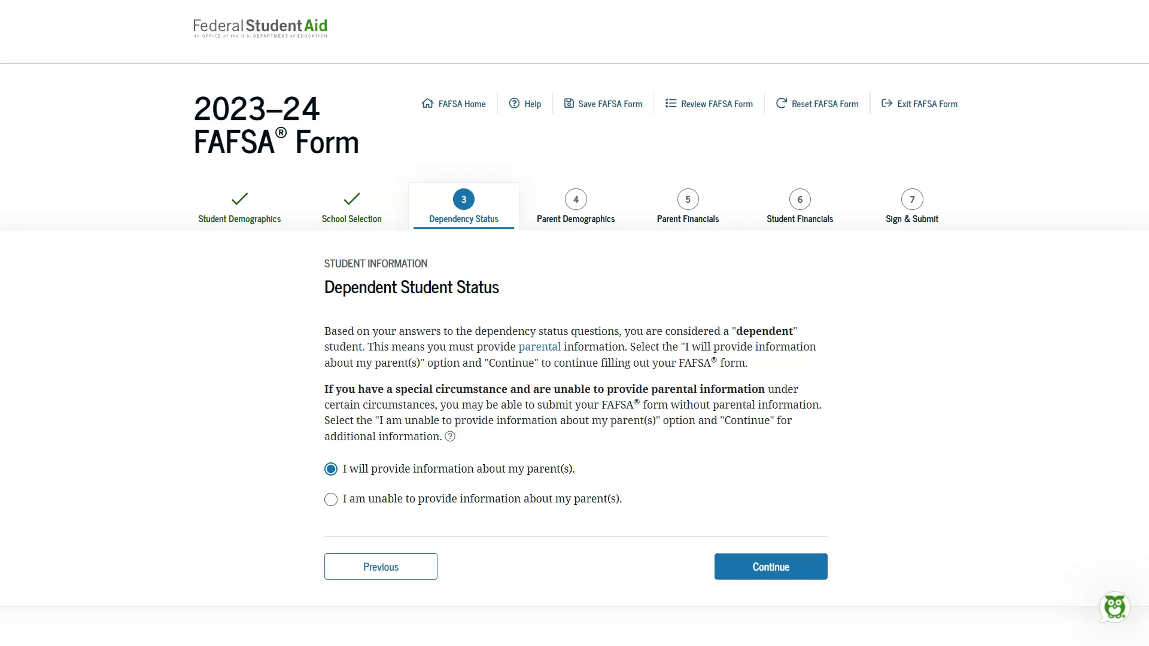
click(331, 470)
click(809, 565)
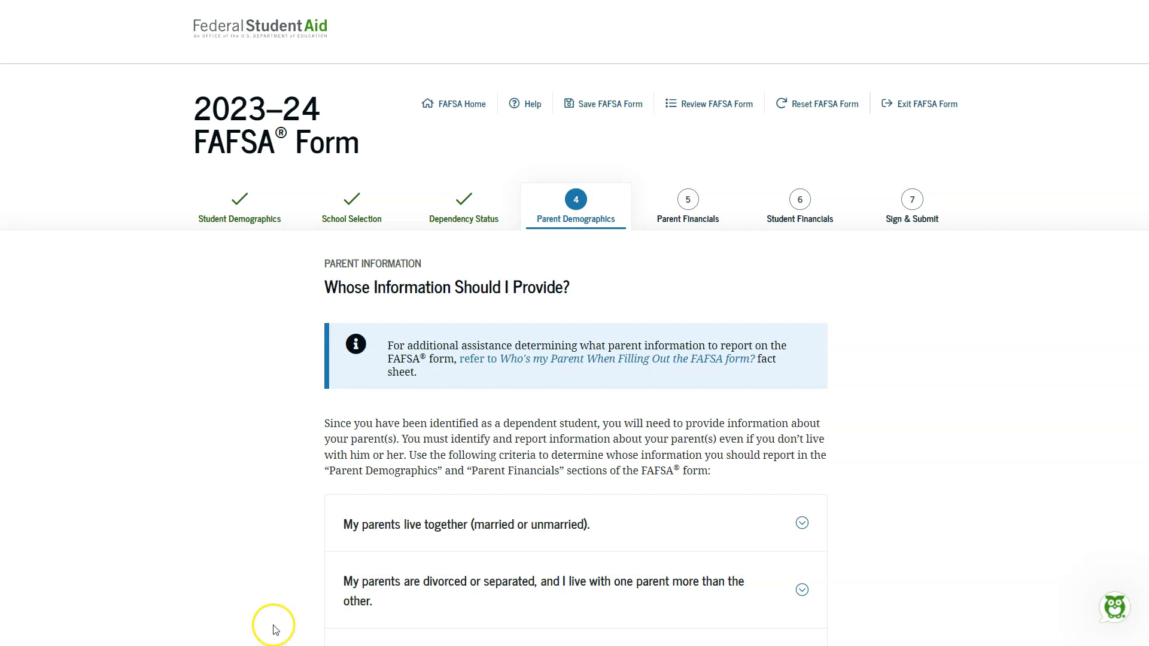
Read the guidance for divorced or separated parents when living with one parent more than the other, and continue to Parent Marital Status.
scroll(269, 603, down, 3)
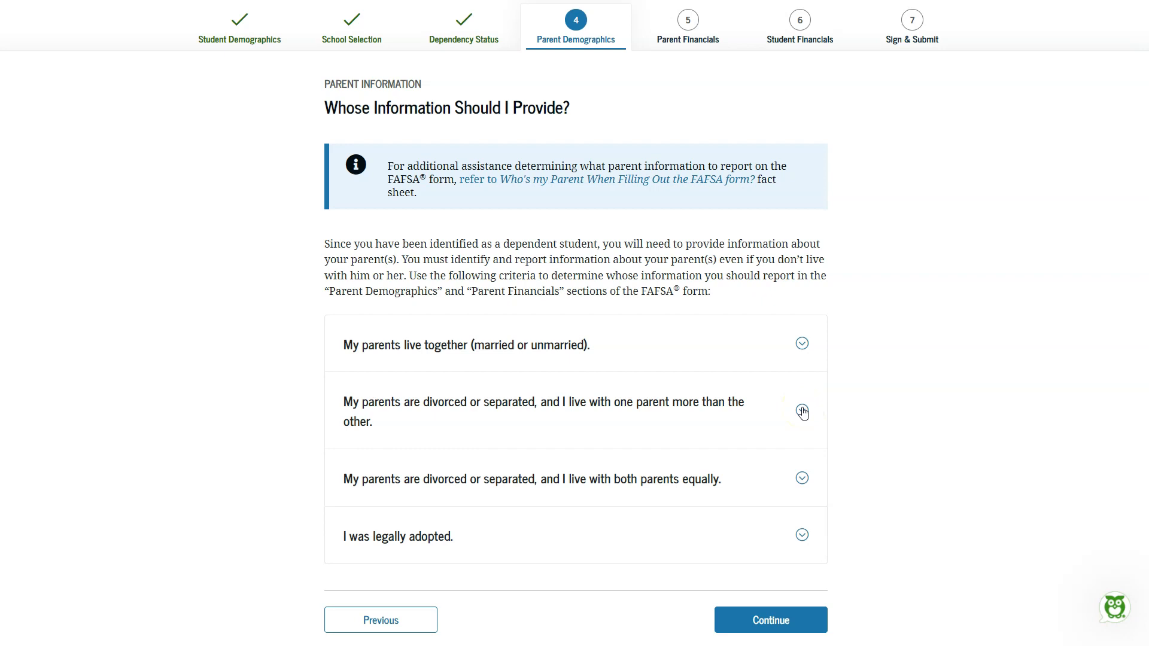
click(803, 411)
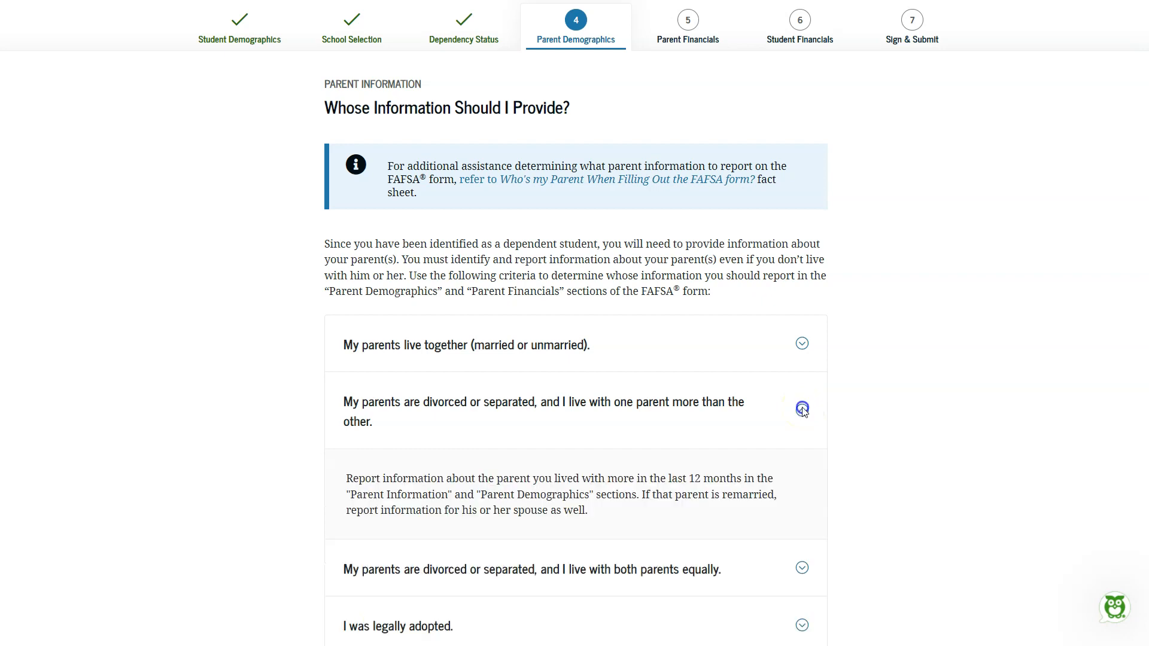
scroll(903, 412, down, 2)
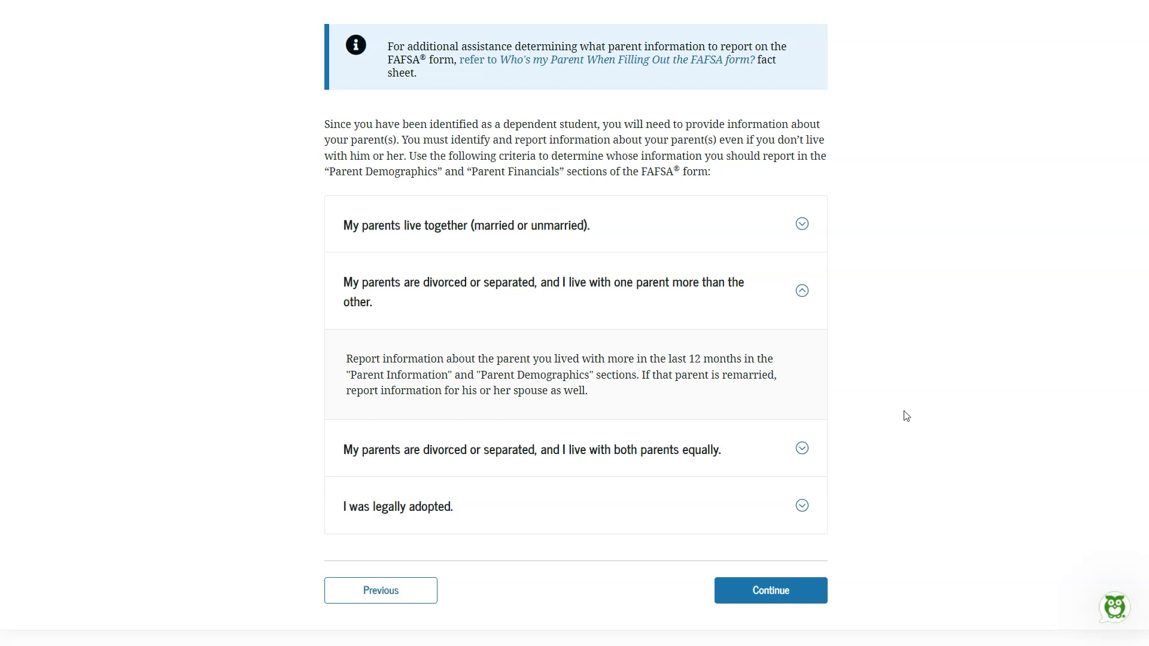
click(812, 595)
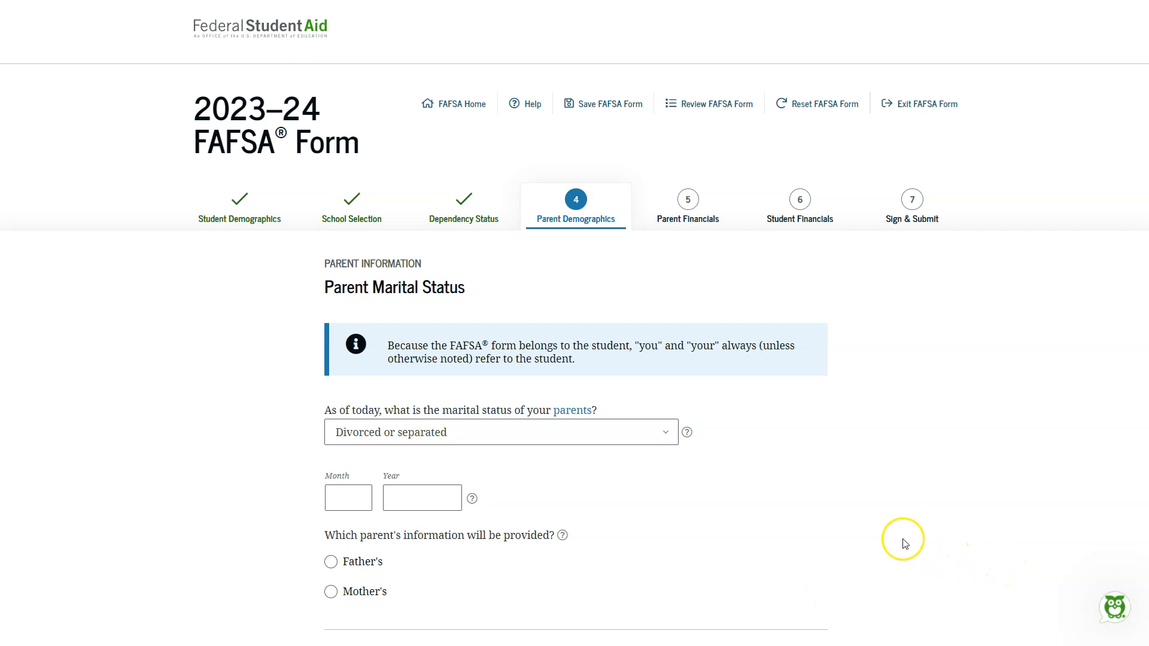
Set the parents' marital status to Divorced or separated, with month 01 and year 2000.
click(588, 432)
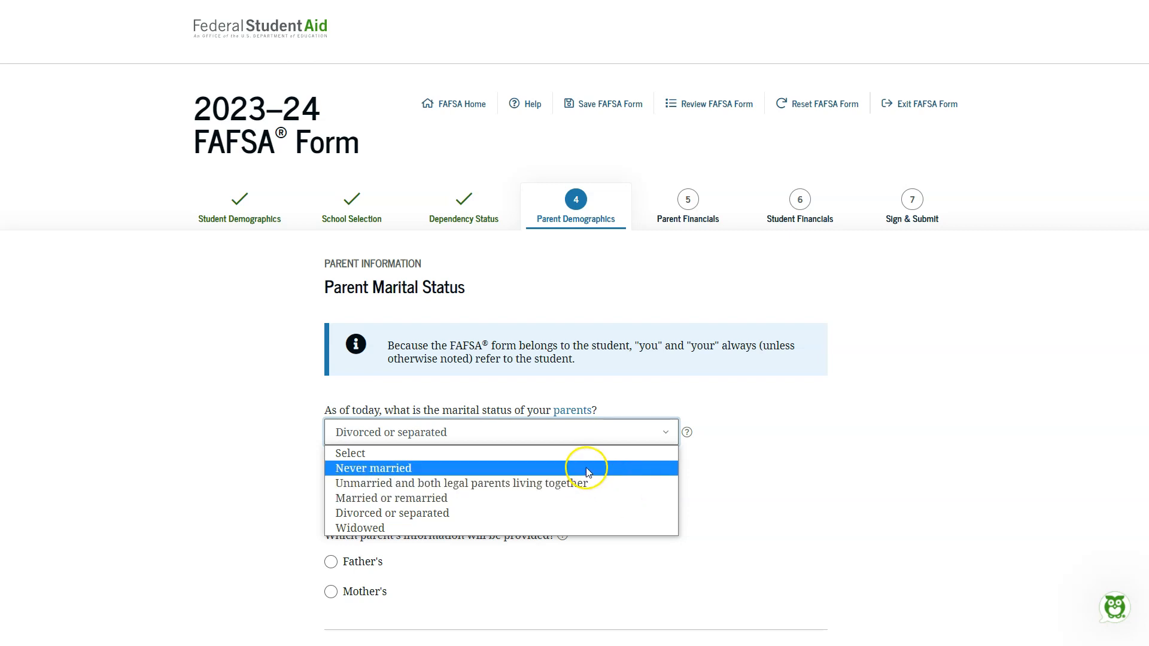
click(577, 513)
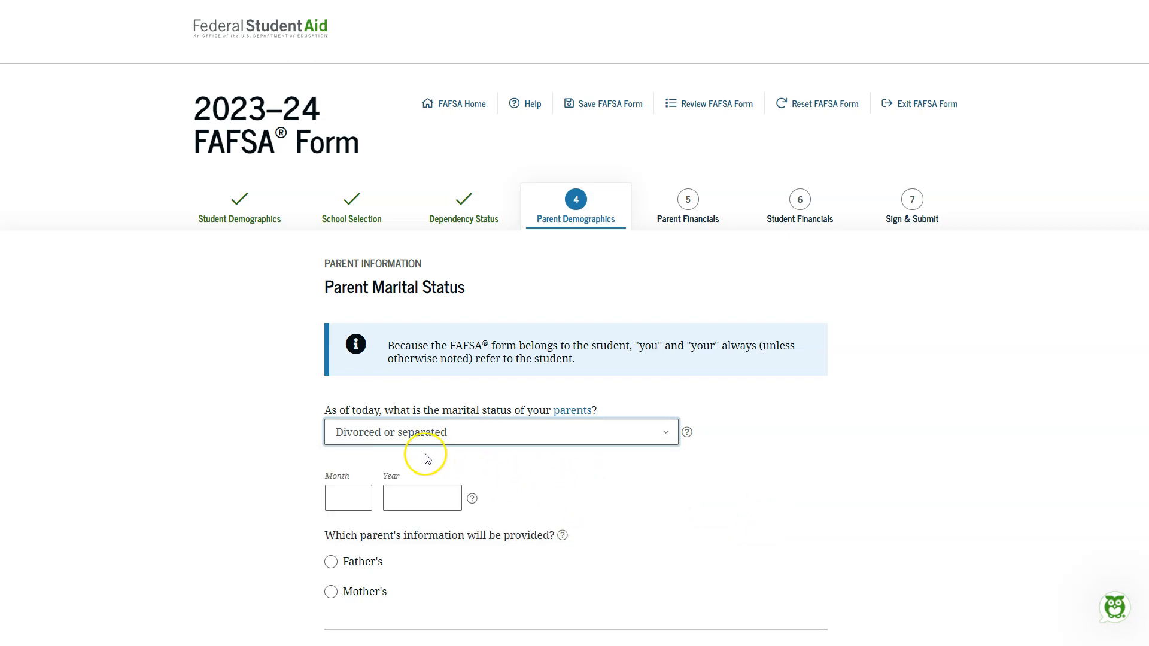
scroll(400, 453, down, 1)
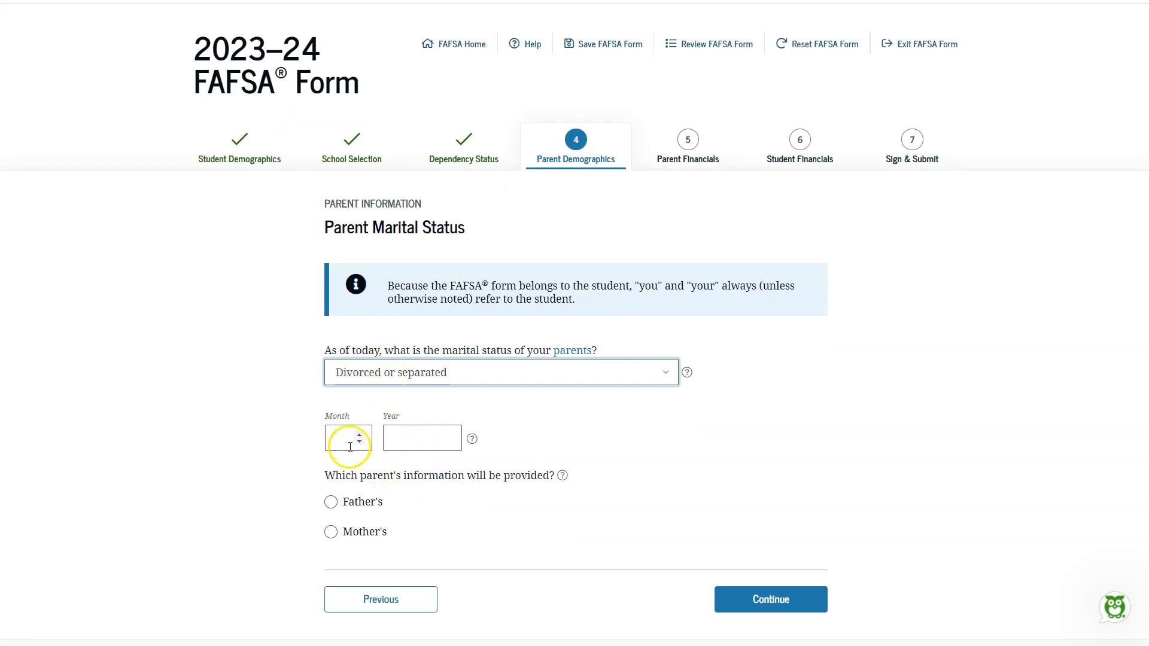
click(359, 436)
click(435, 438)
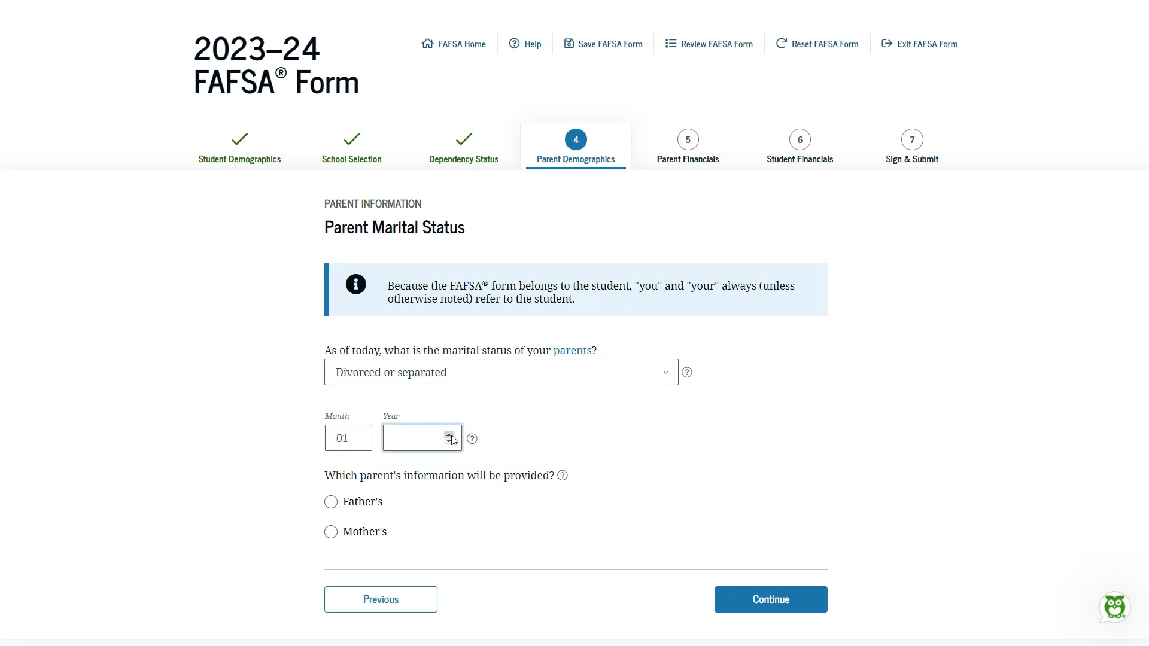
text(2000)
click(491, 490)
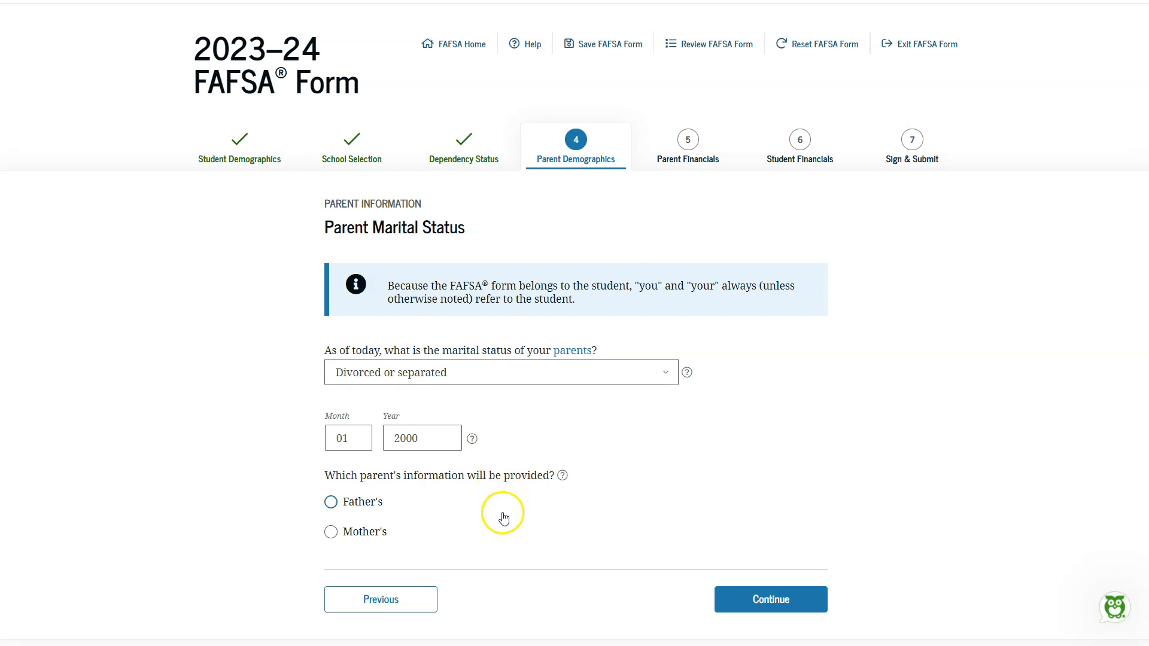
Choose to provide the father's information and continue to his personal details.
scroll(493, 494, down, 1)
click(352, 442)
click(780, 542)
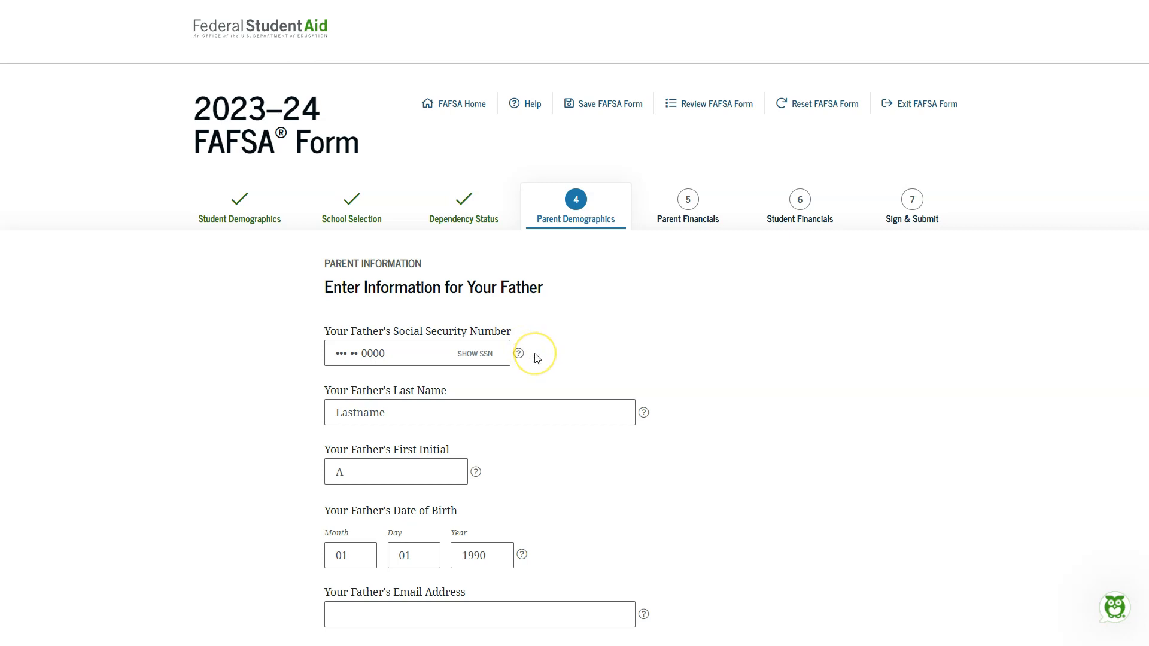
Keep the father's filled-in details, answer Yes to his having lived in New Mexico for at least 5 years, and continue.
scroll(536, 358, down, 1)
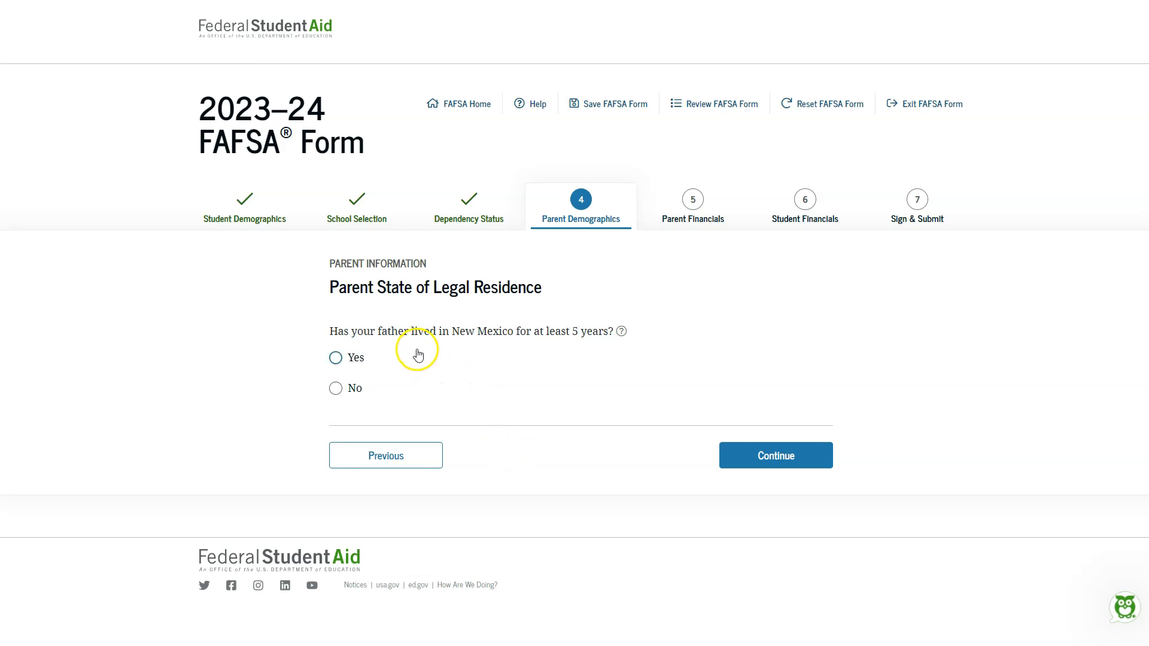
click(360, 388)
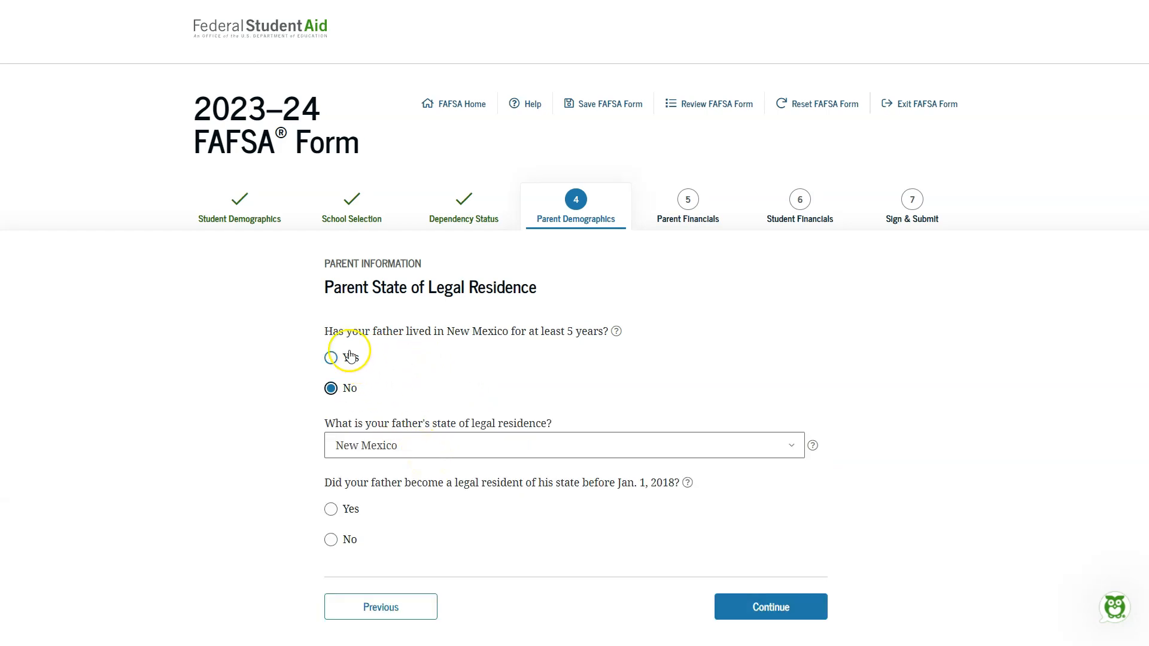
click(352, 357)
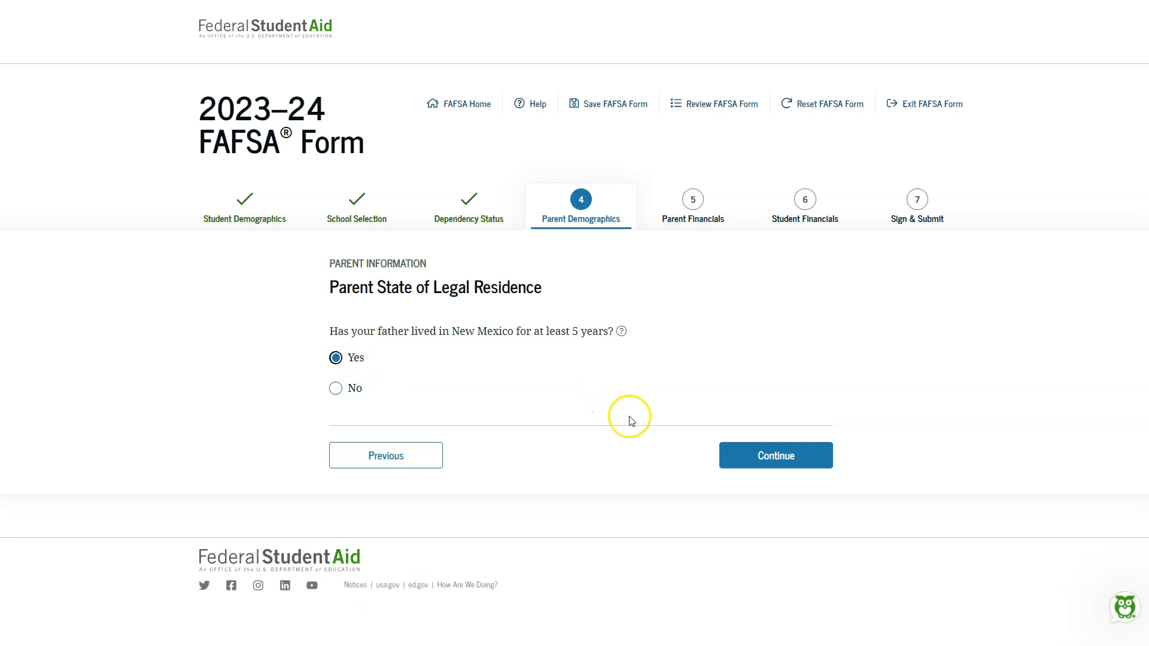
click(781, 456)
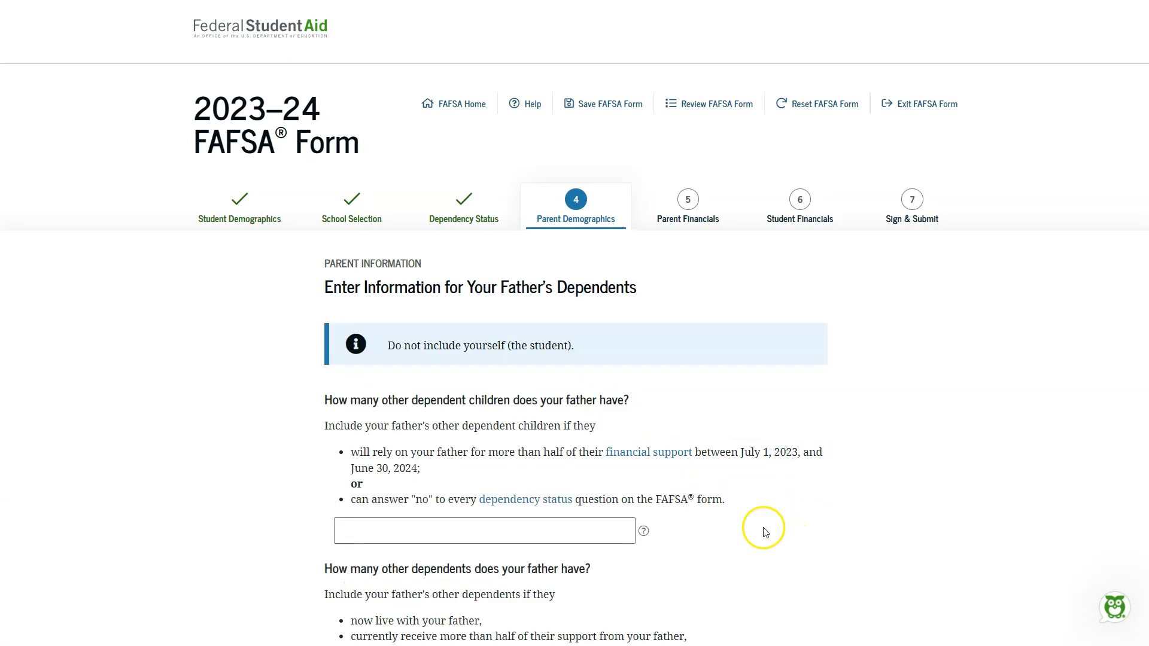
Set the number of the father's other dependent children to 1.
text(0)
click(218, 526)
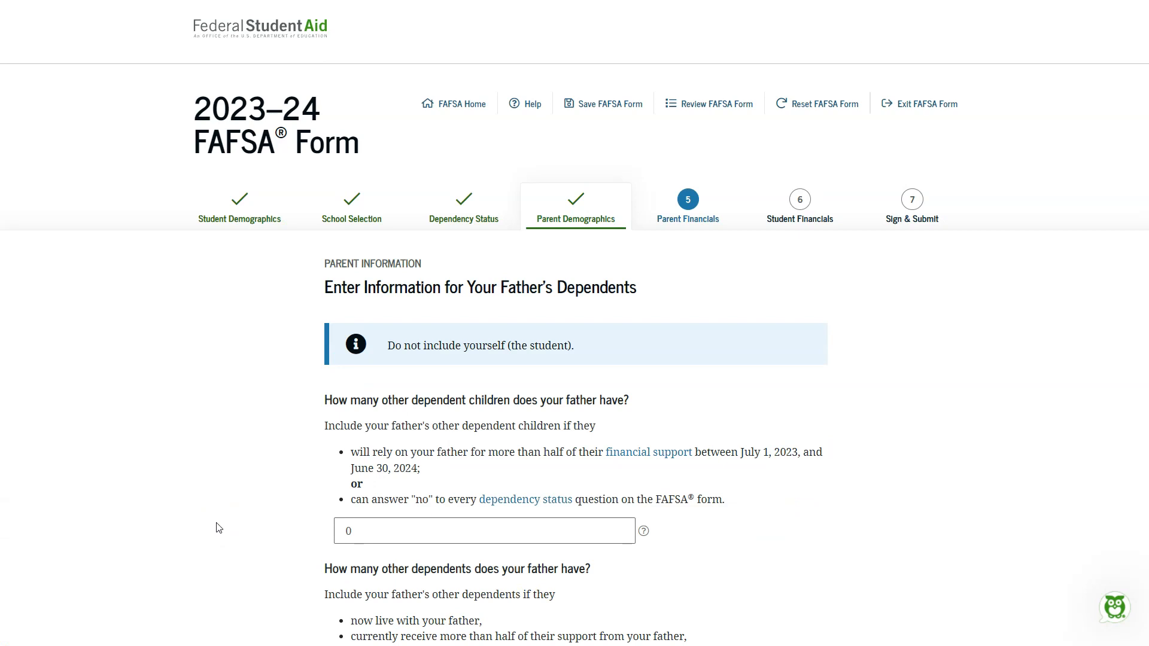
scroll(218, 528, down, 1)
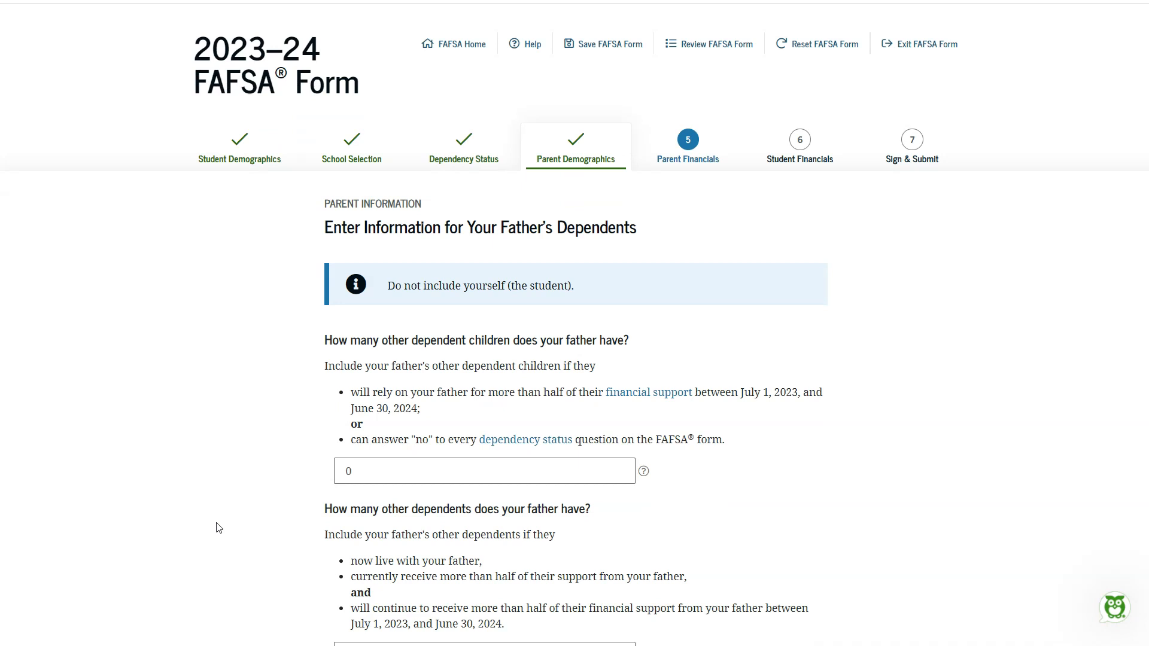
click(356, 471)
text(1)
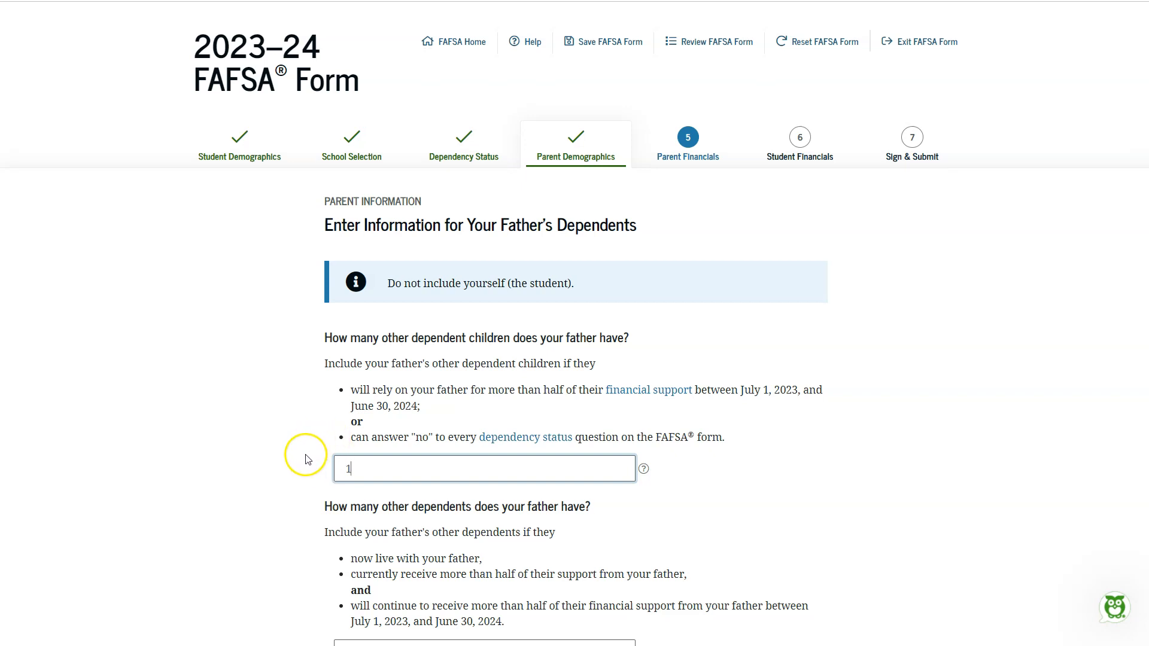
Keep the father's other dependents at 0 and the household's number in college at 1, continuing to Parent Financials.
scroll(295, 469, down, 3)
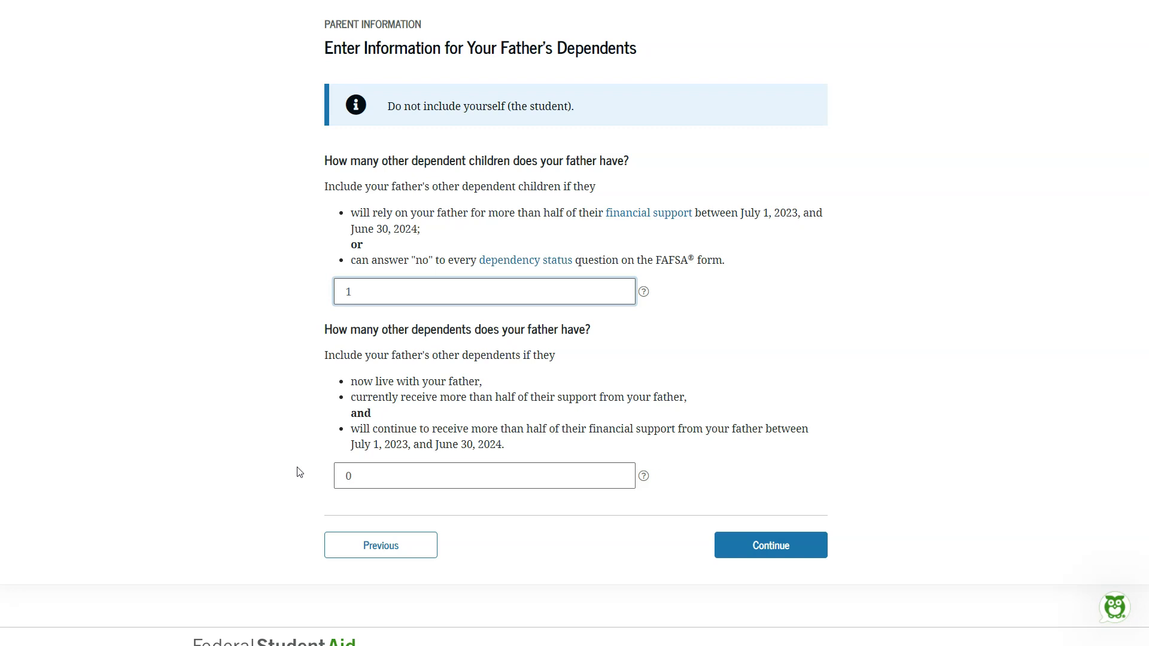
click(416, 475)
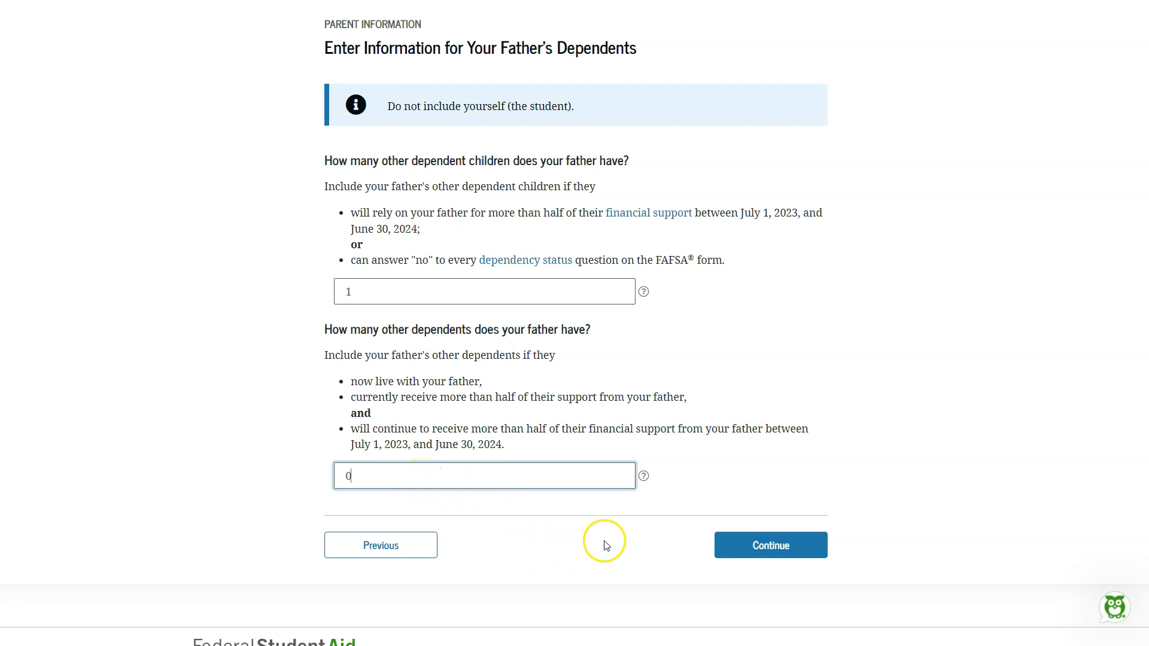
click(772, 561)
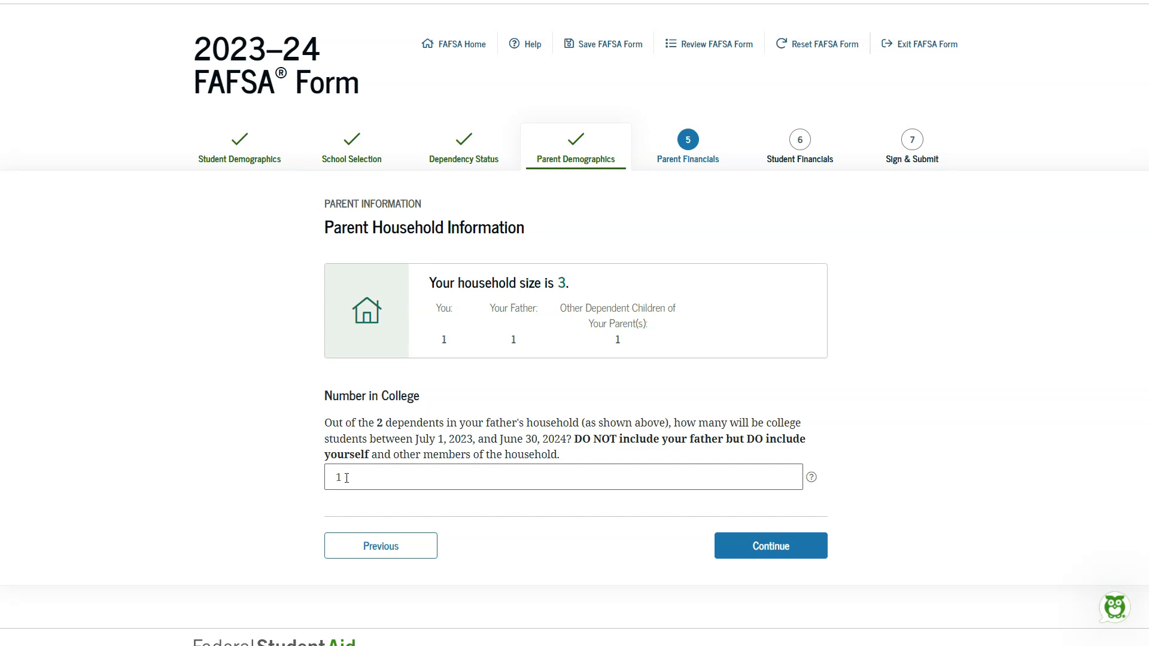
click(377, 477)
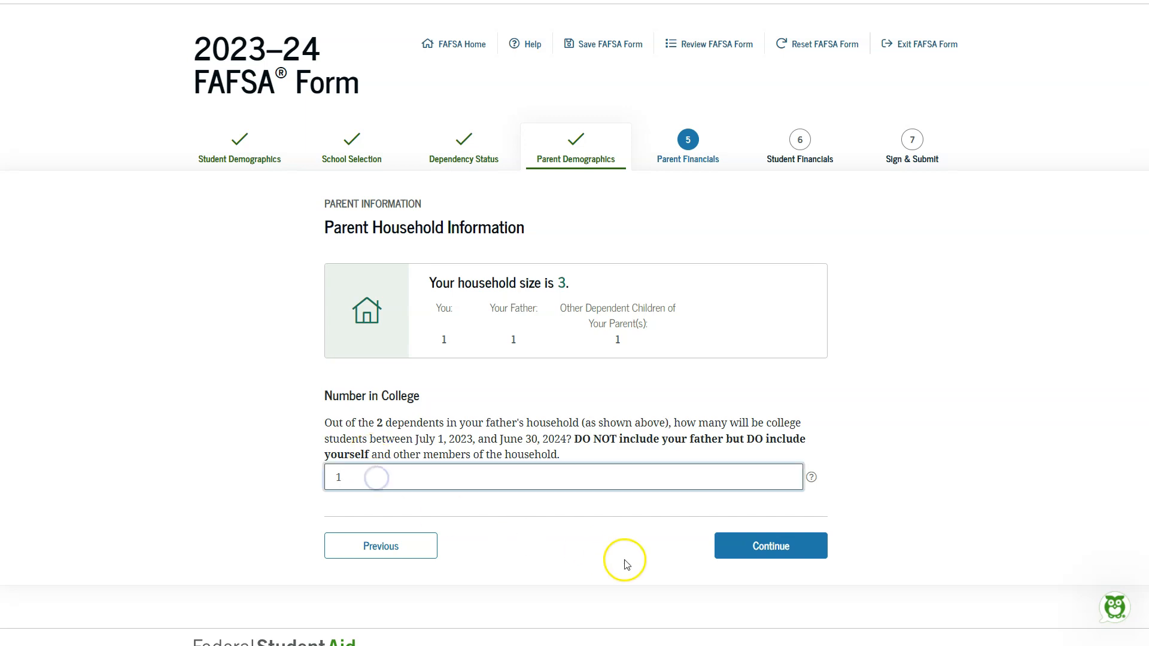
click(764, 542)
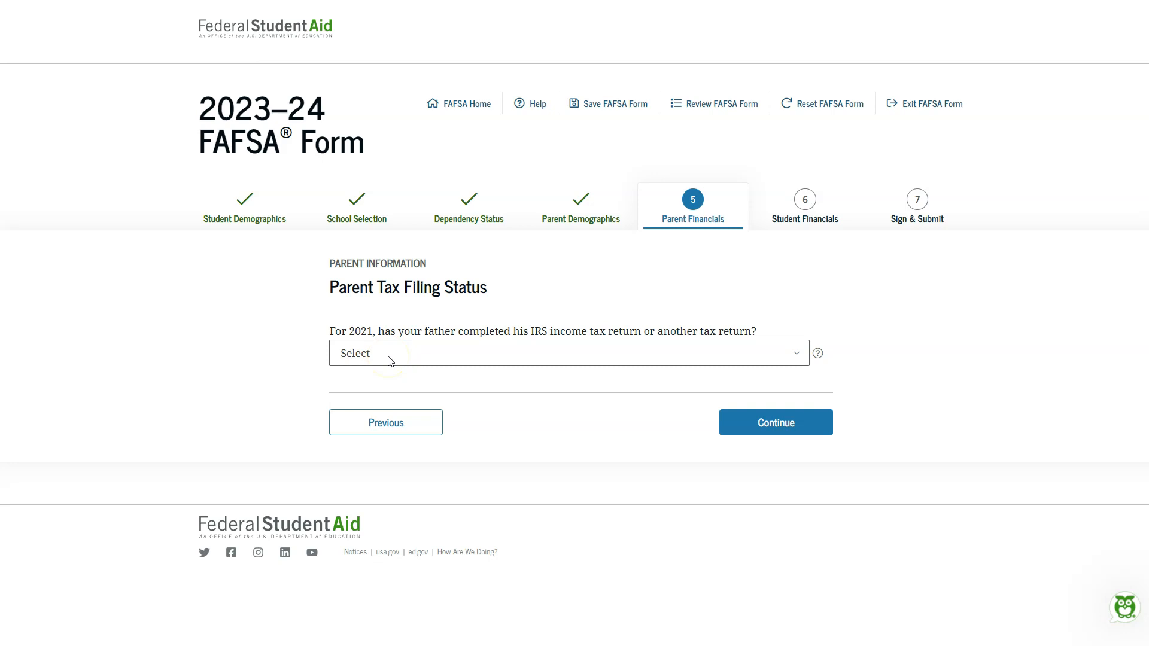
Mark the father's 2021 income tax return as Already completed and set its type to IRS Form 1040.
click(531, 358)
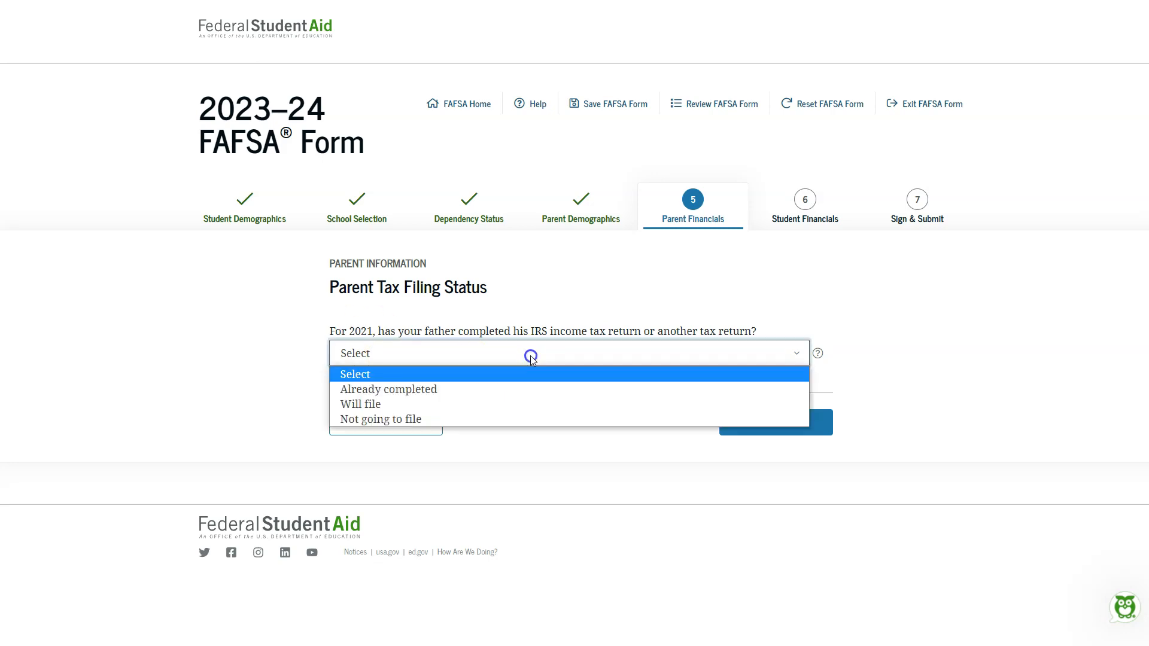
click(550, 391)
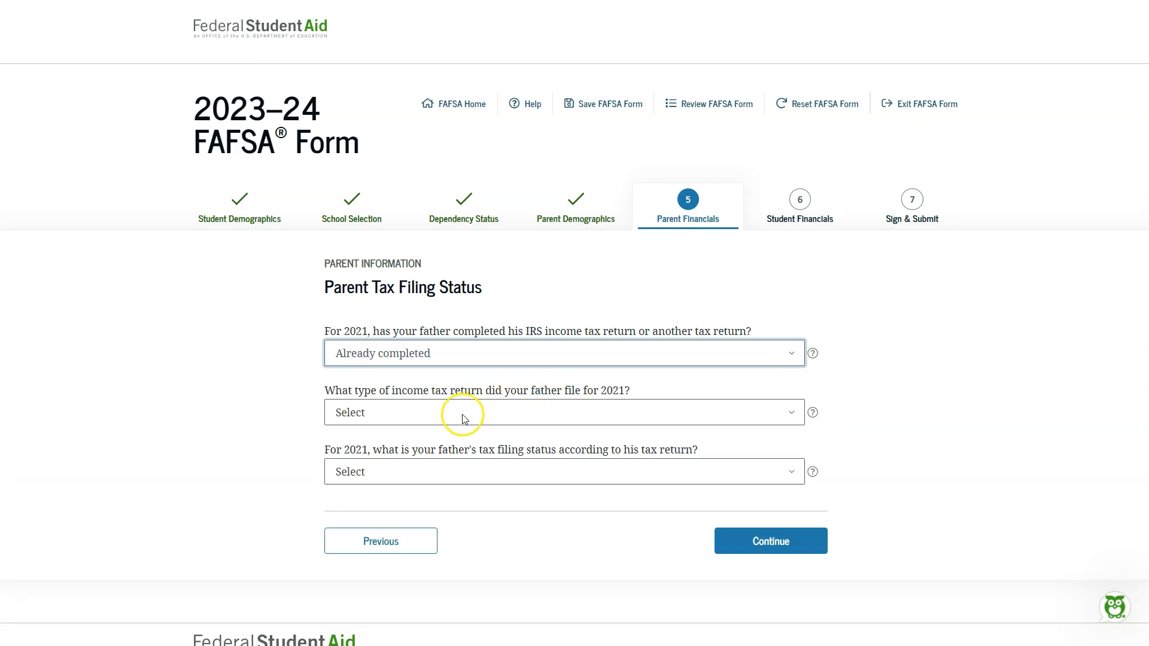
click(506, 412)
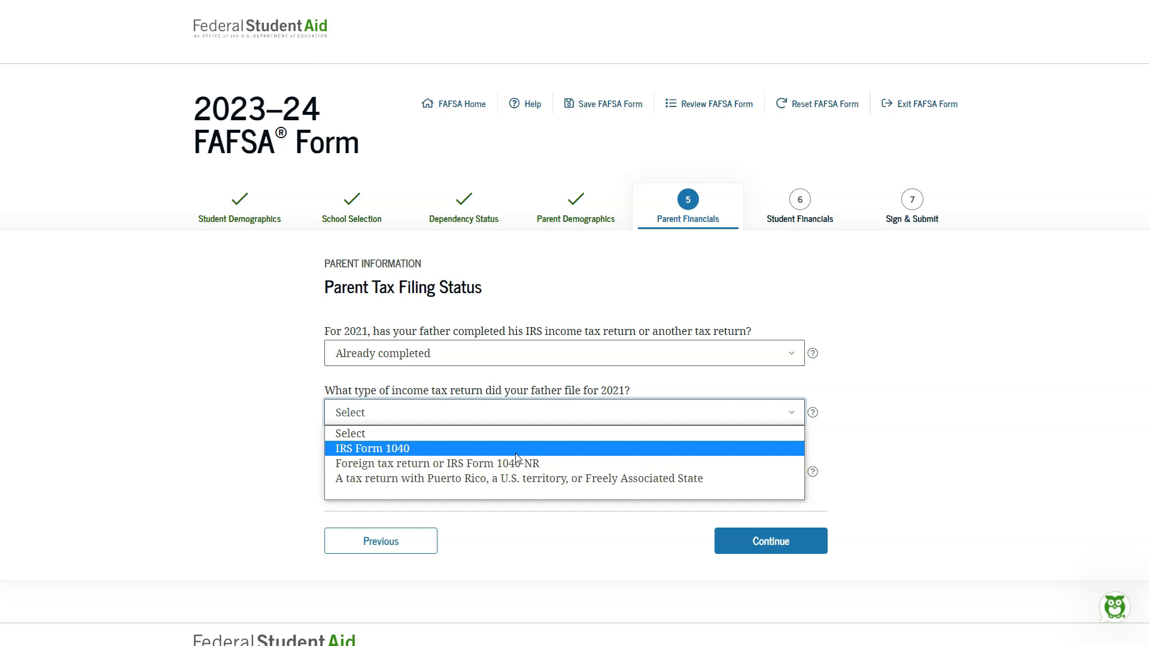
click(515, 450)
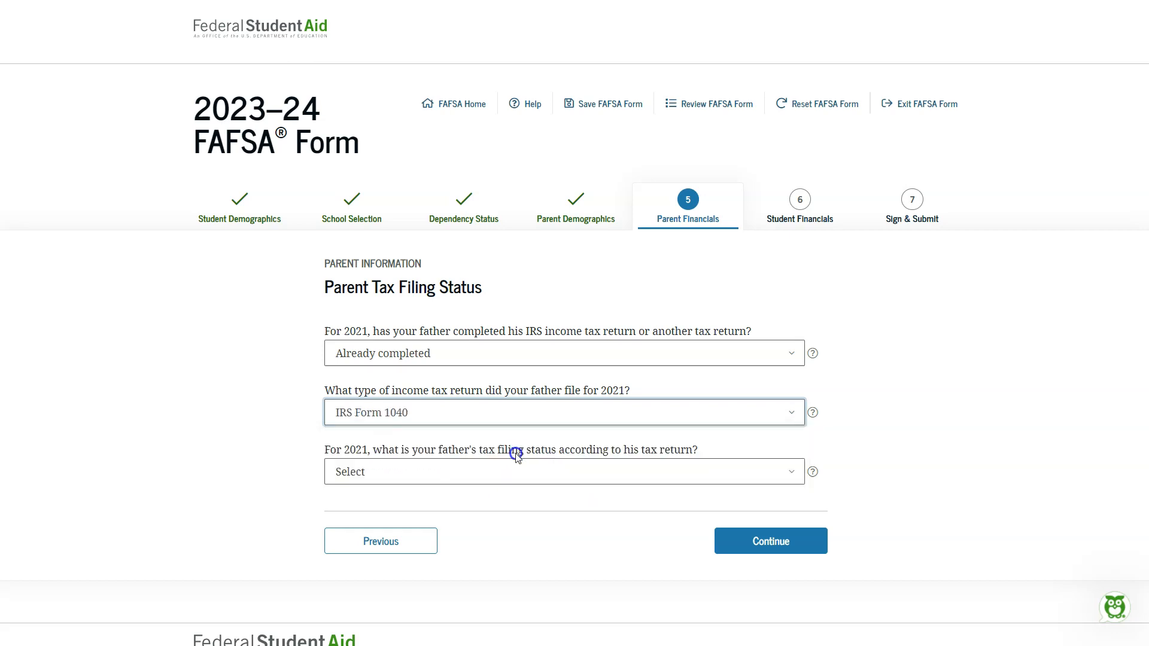
Set the father's 2021 tax filing status to Head of household, check that question's help, and continue to Parent IRS Info.
click(539, 473)
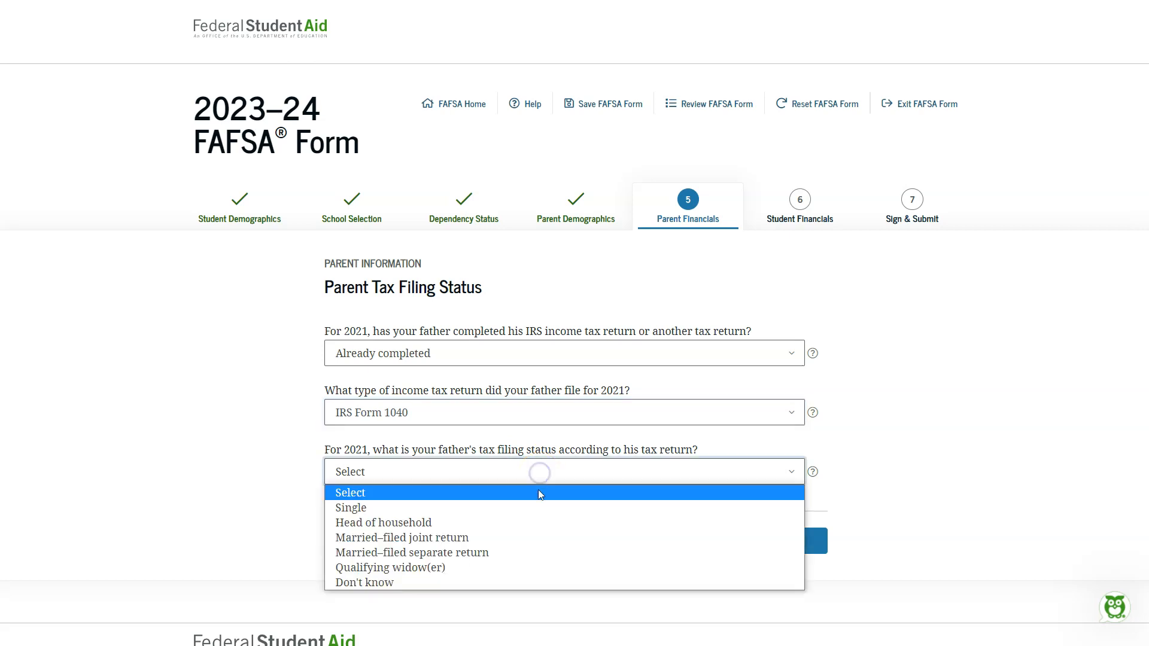
click(533, 522)
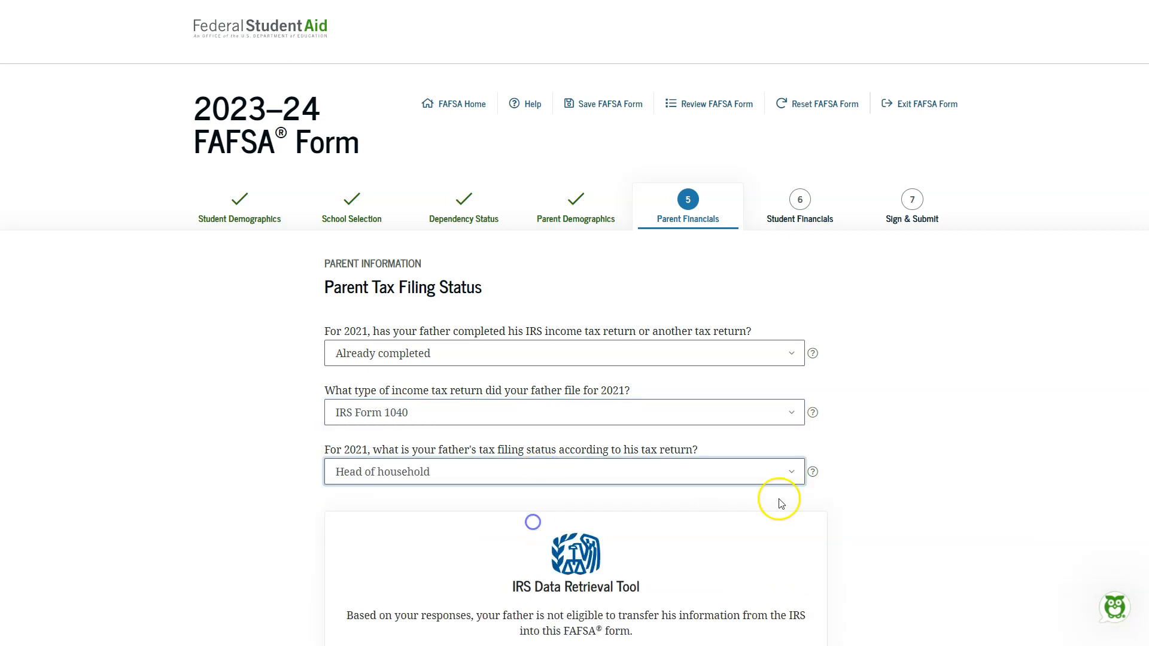
click(812, 471)
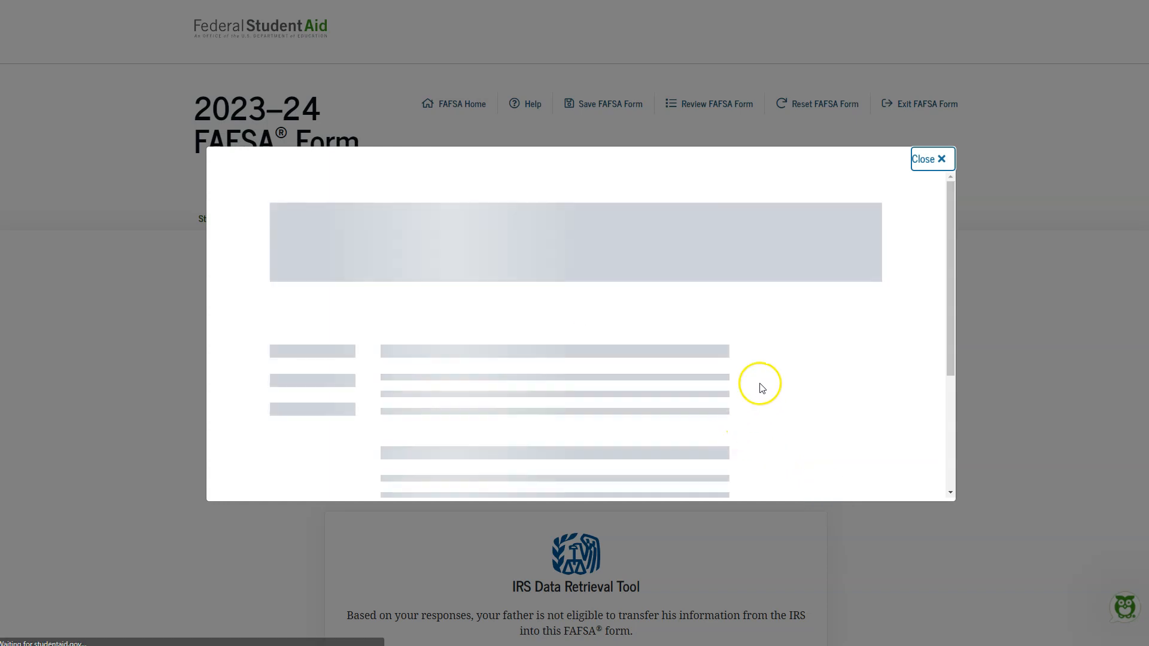
click(932, 159)
scroll(996, 374, down, 3)
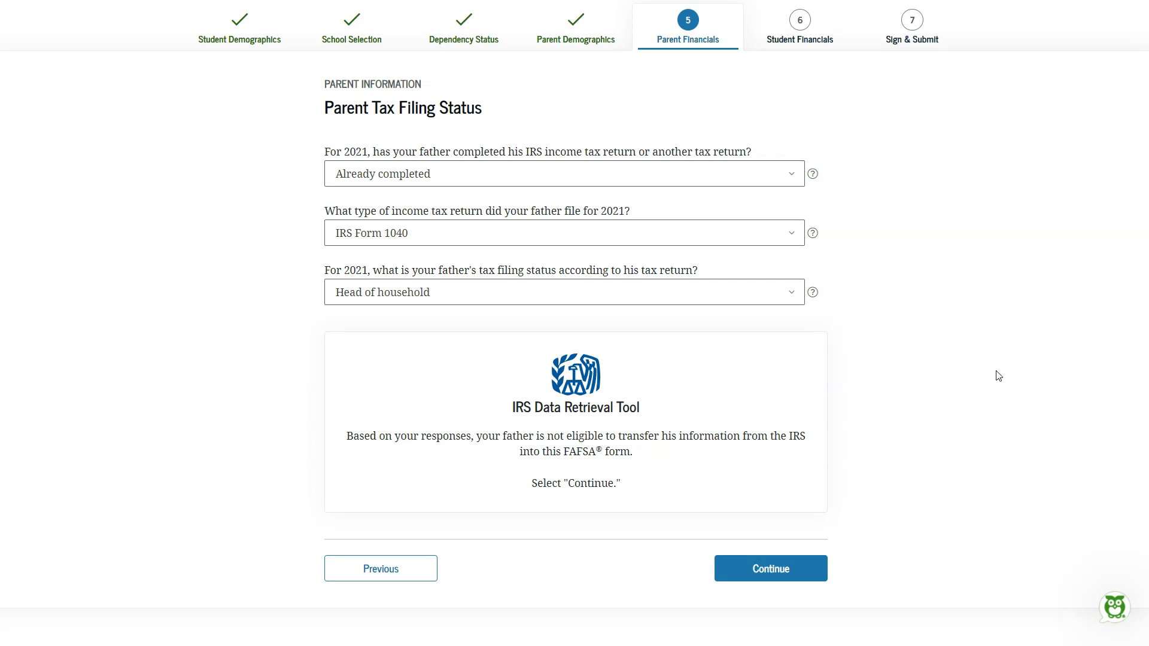
click(814, 581)
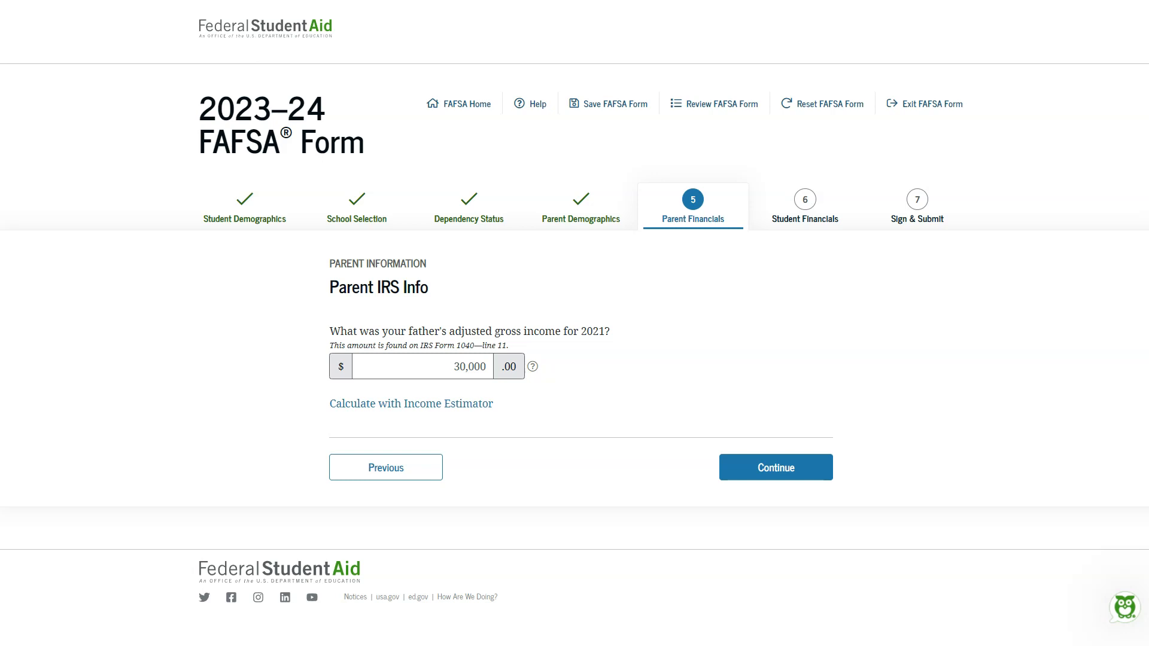
Read the help on the father's 2021 adjusted gross income, including where line 11 appears on IRS Form 1040.
click(533, 367)
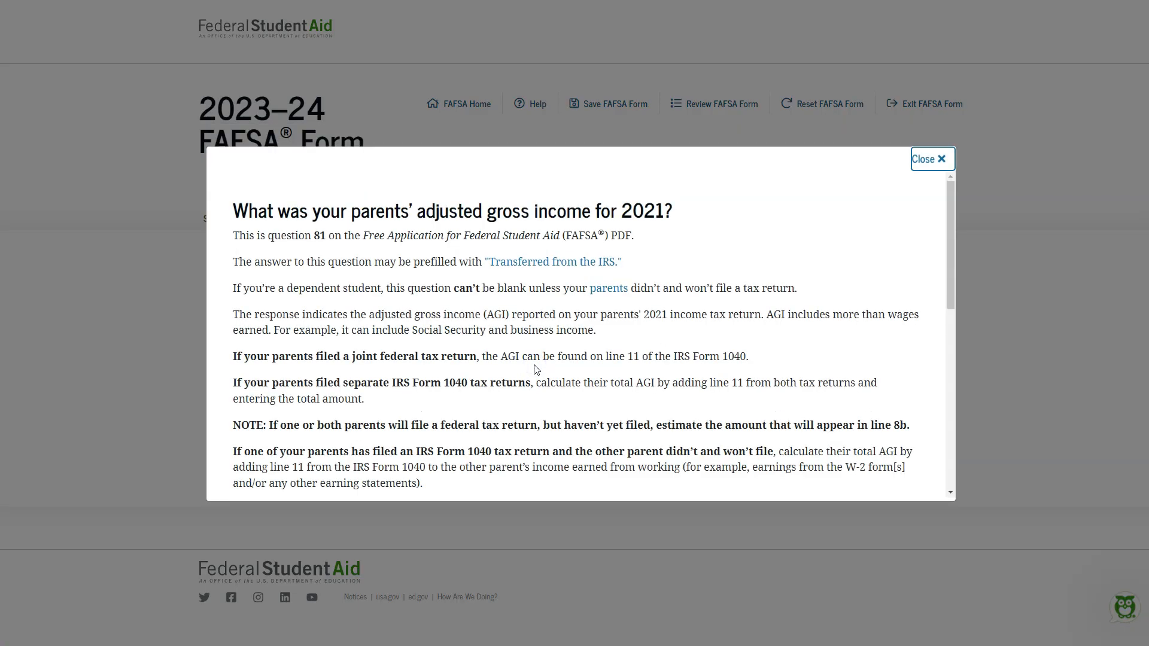
scroll(710, 358, down, 7)
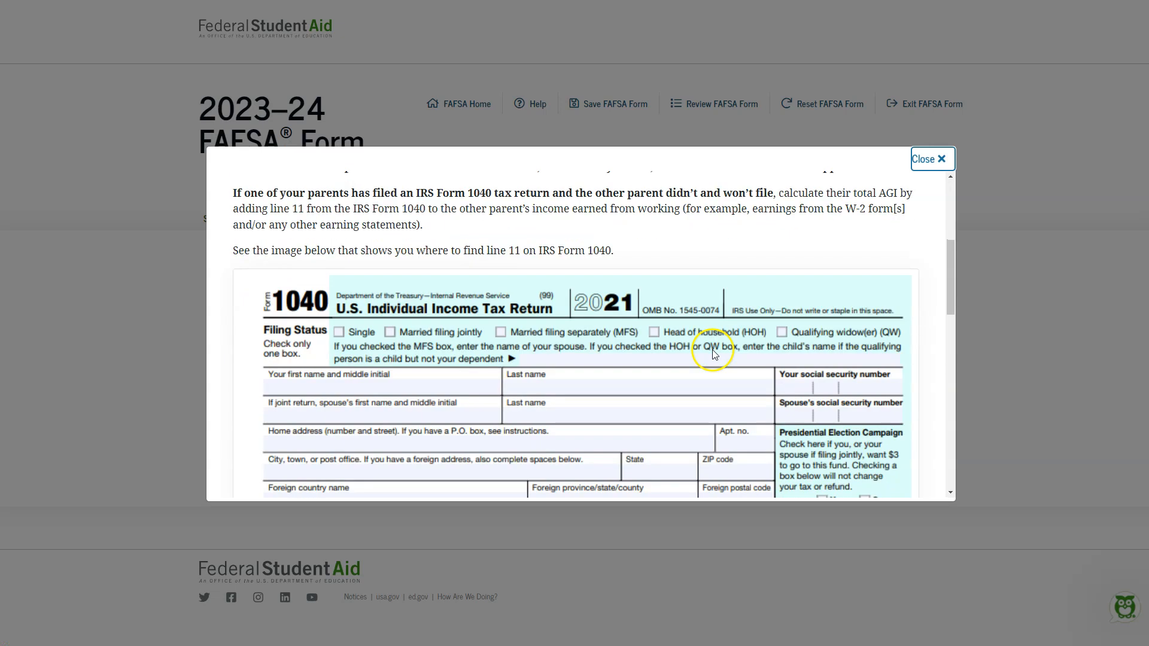
scroll(715, 353, up, 2)
scroll(715, 353, up, 1)
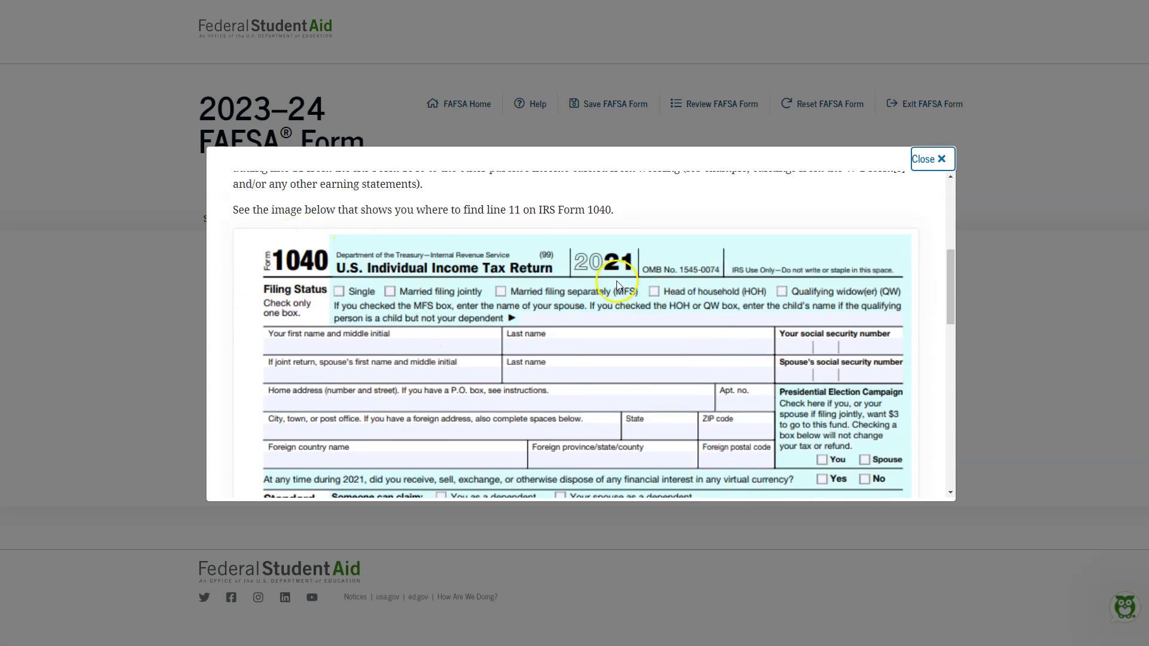
scroll(471, 307, down, 6)
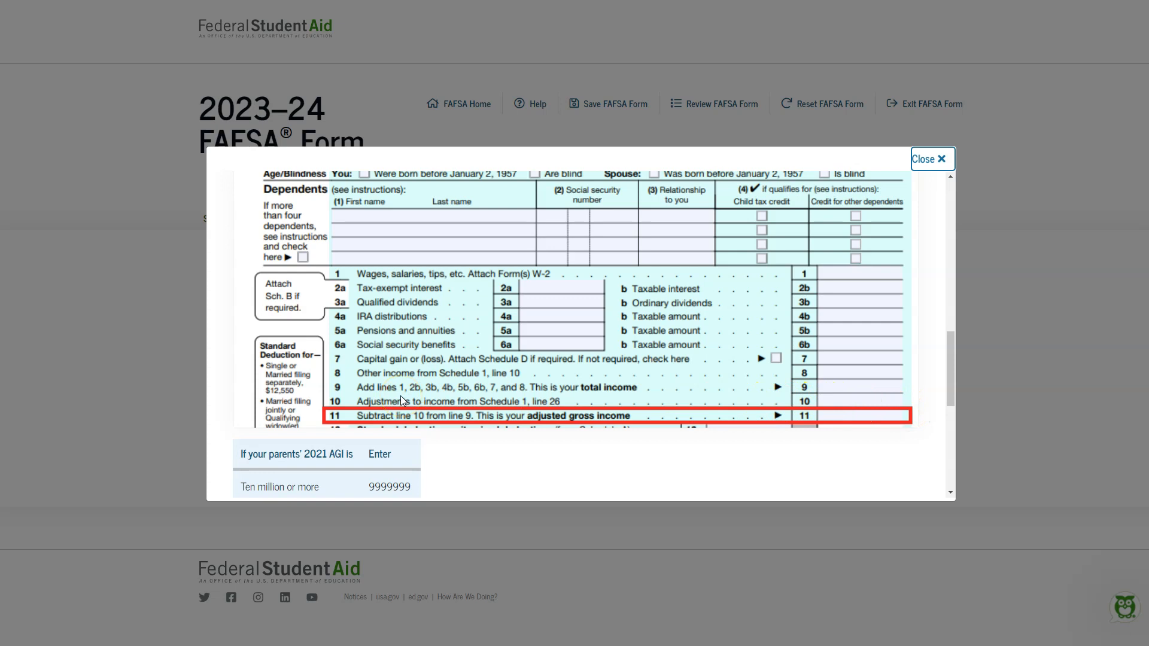
click(934, 159)
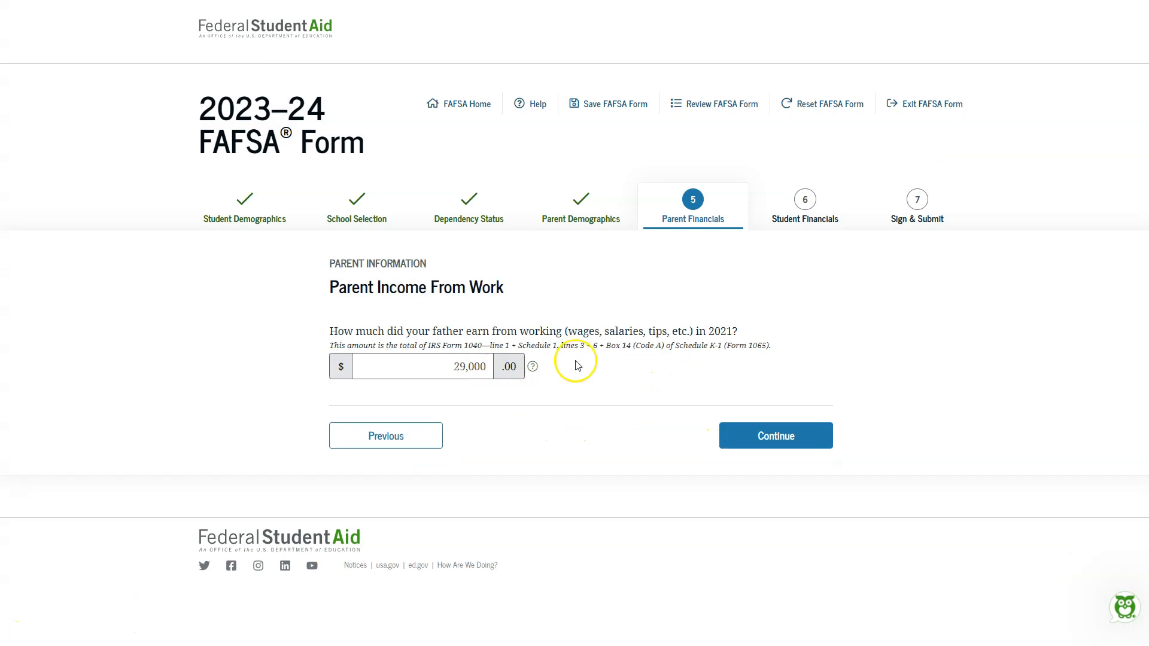
Check the help on the father's 2021 earnings from work, keep the amount at 29,000, and continue to Parent Simplified Path Determination.
click(533, 367)
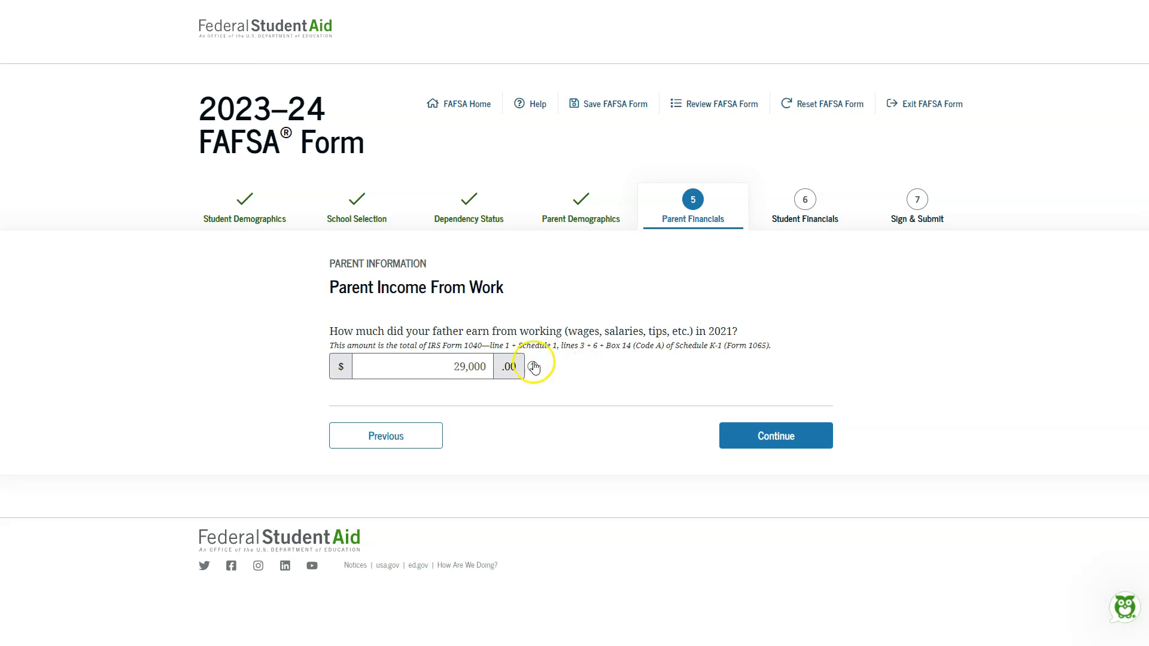
scroll(534, 367, down, 10)
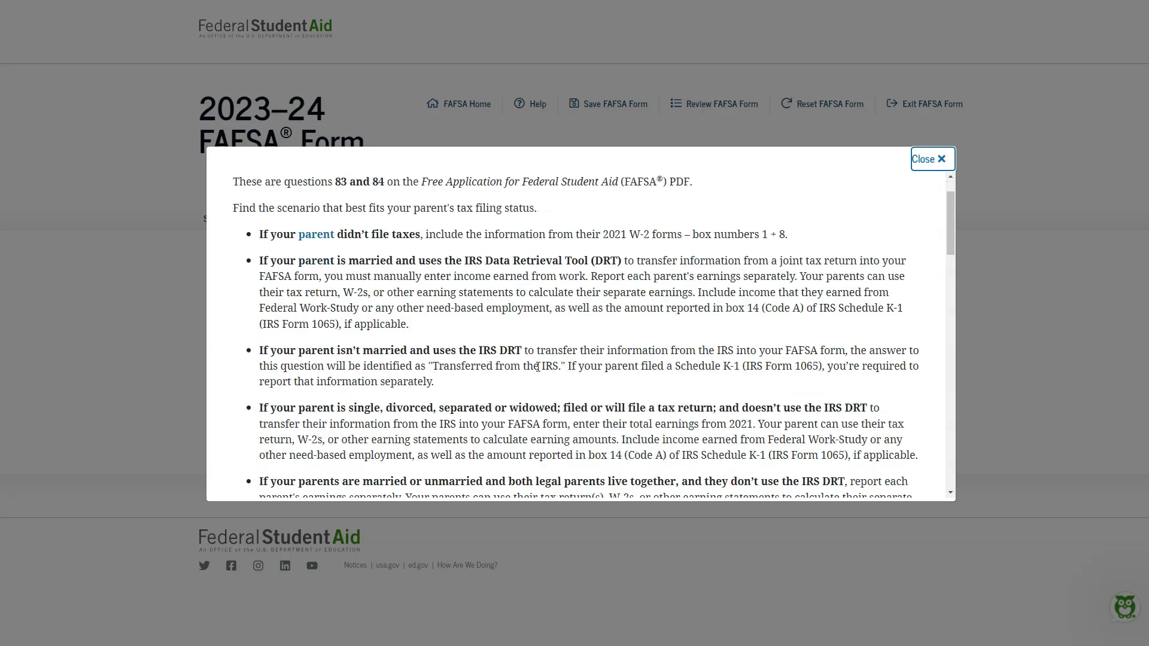
scroll(523, 281, down, 5)
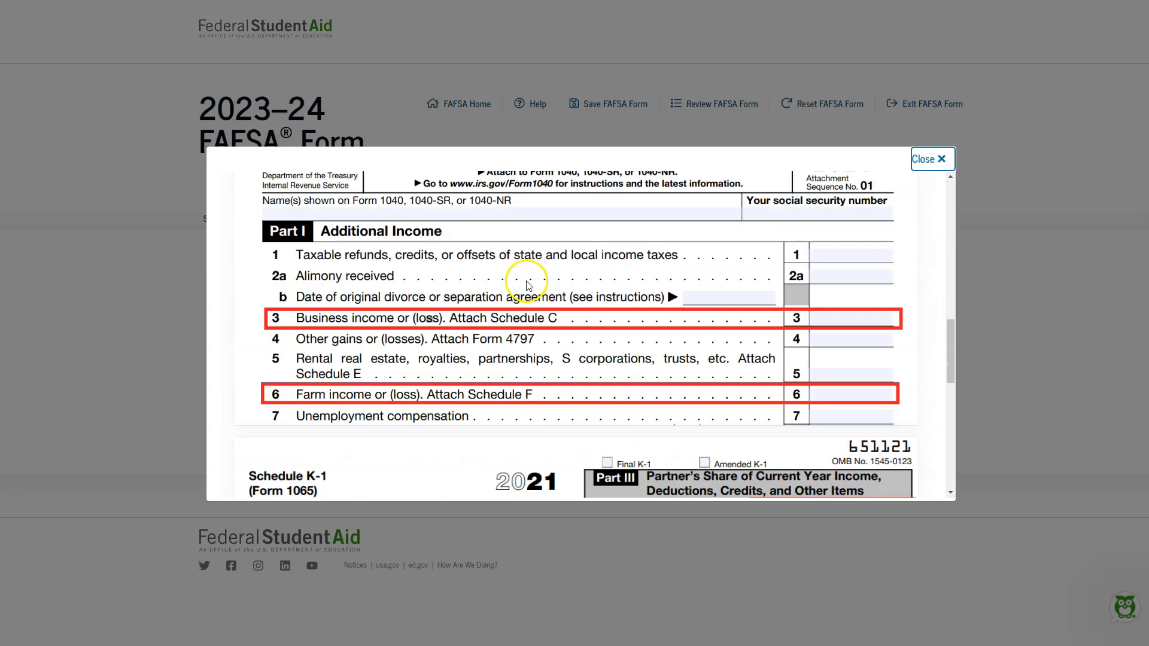
scroll(475, 326, down, 3)
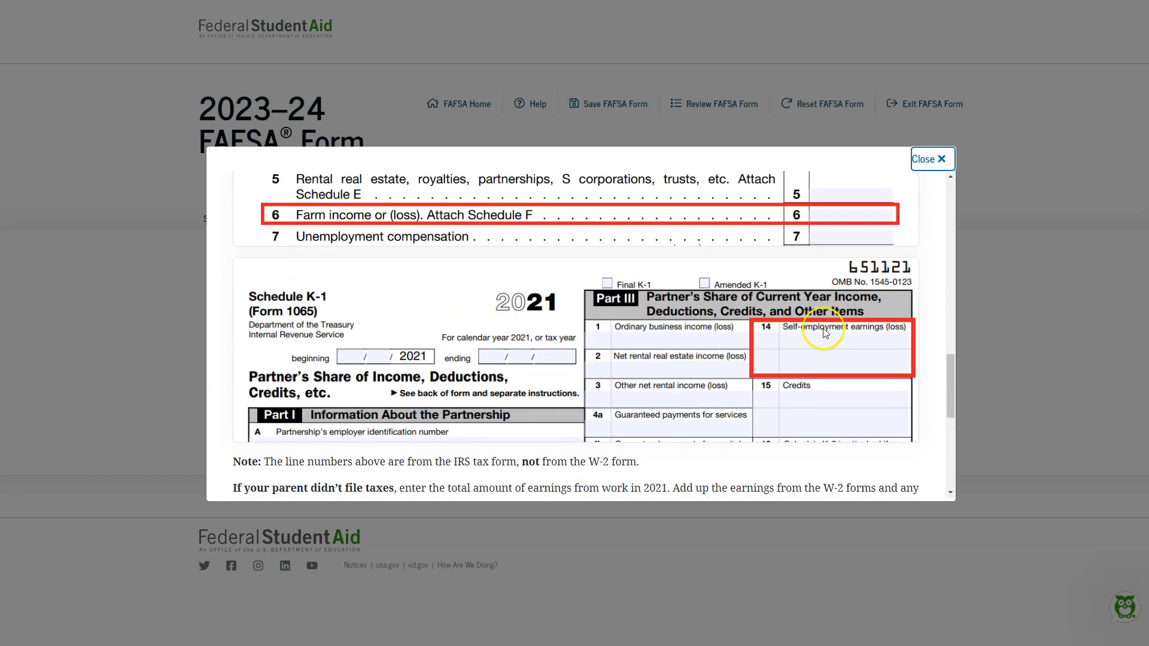
click(927, 160)
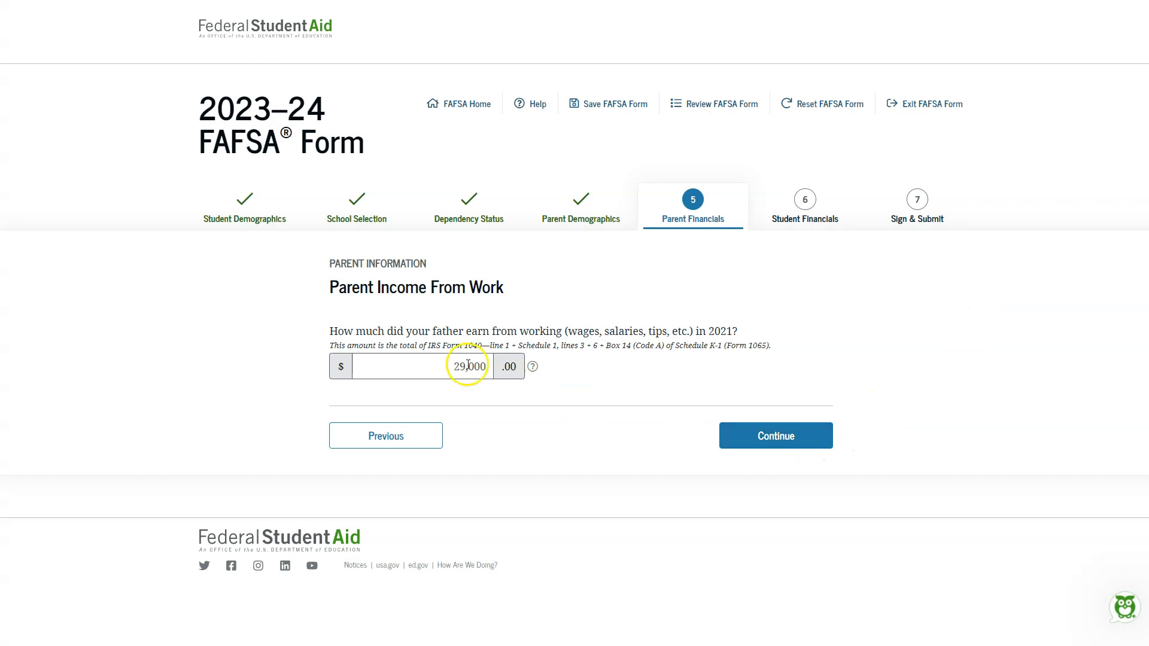
click(810, 436)
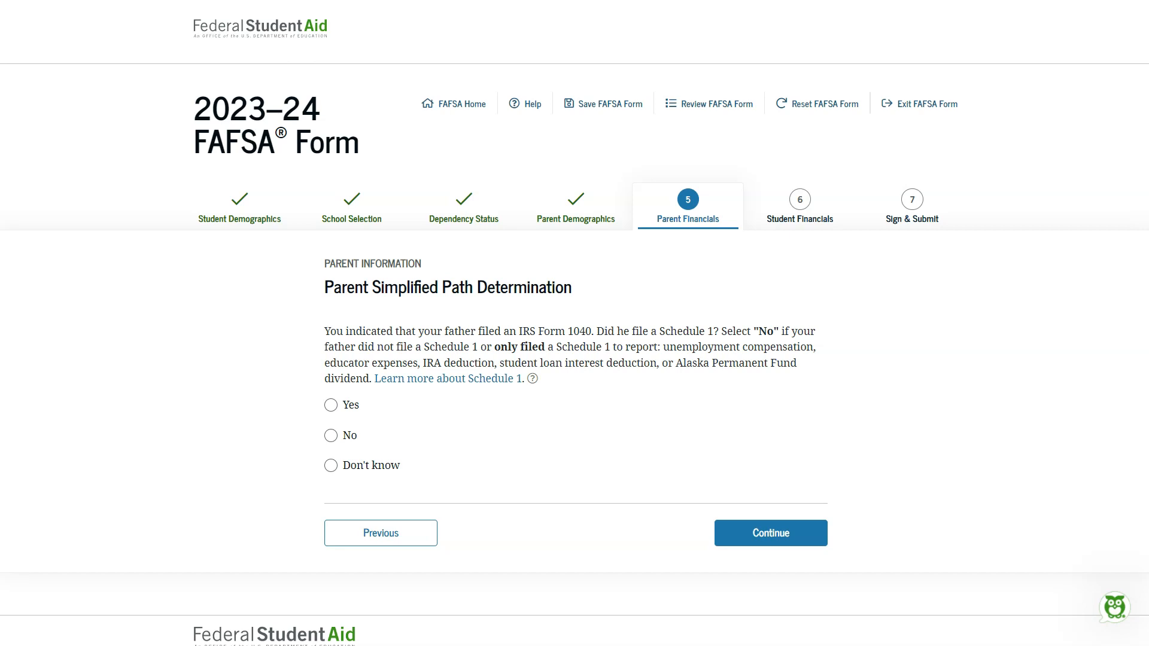
Answer No to the father filing a Schedule 1 and enter 2,000 as his 2021 income tax.
click(353, 440)
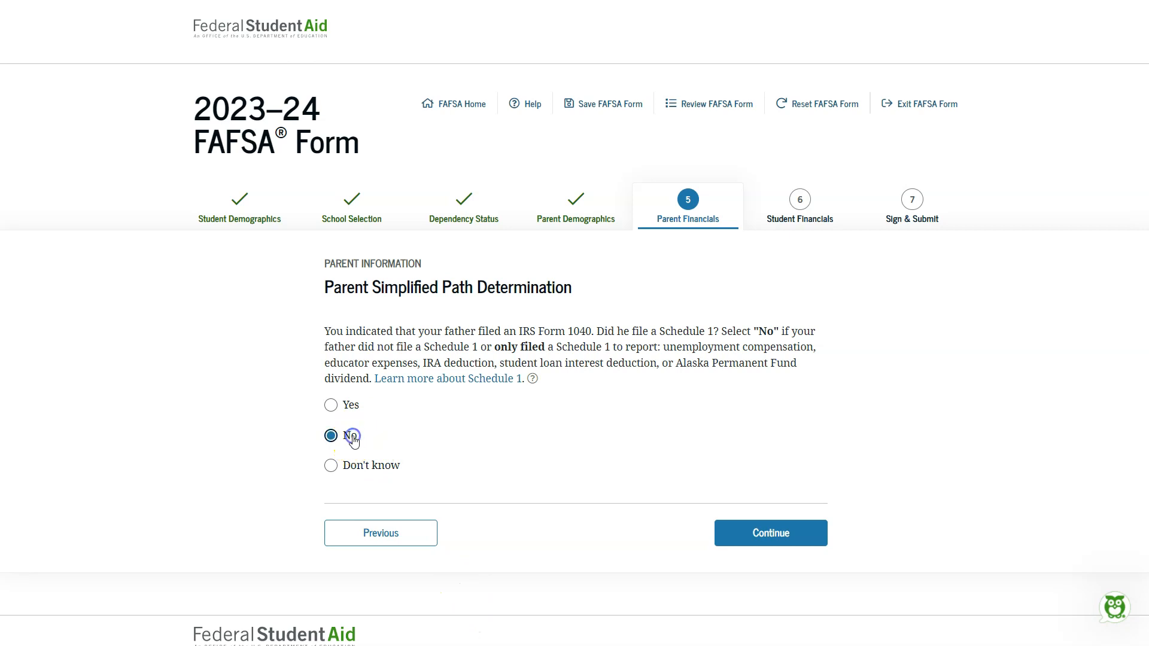
click(740, 532)
text(2000)
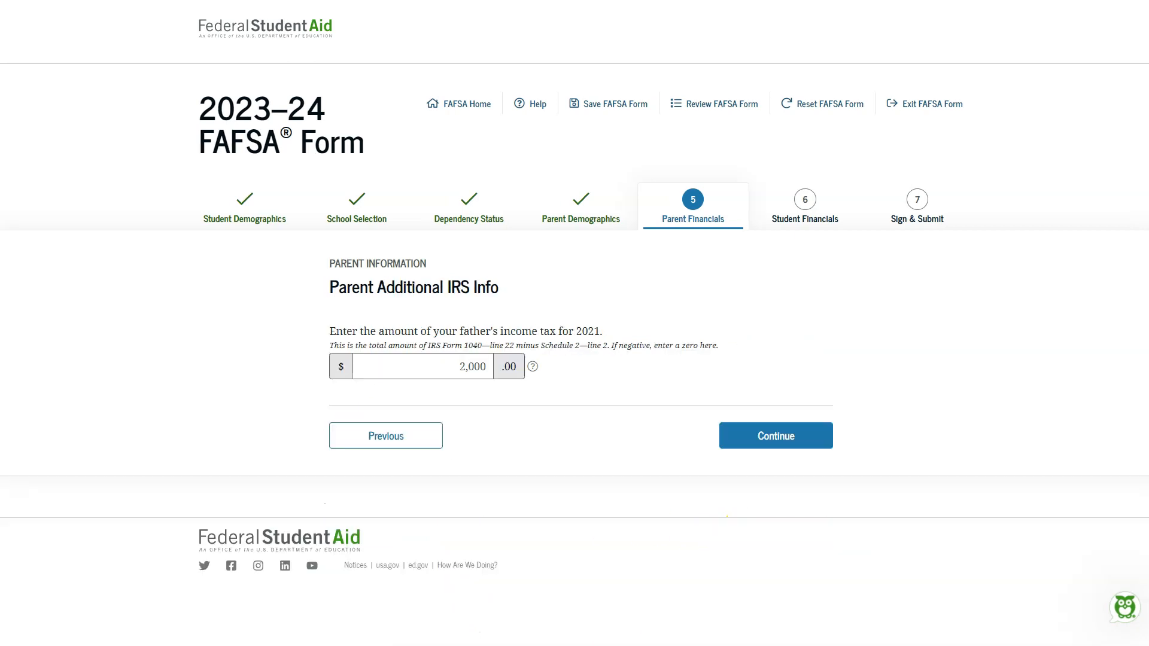
Check the help on the father's 2021 income tax amount and continue to Parent Questions for Tax Filers Only.
click(533, 368)
scroll(539, 371, down, 5)
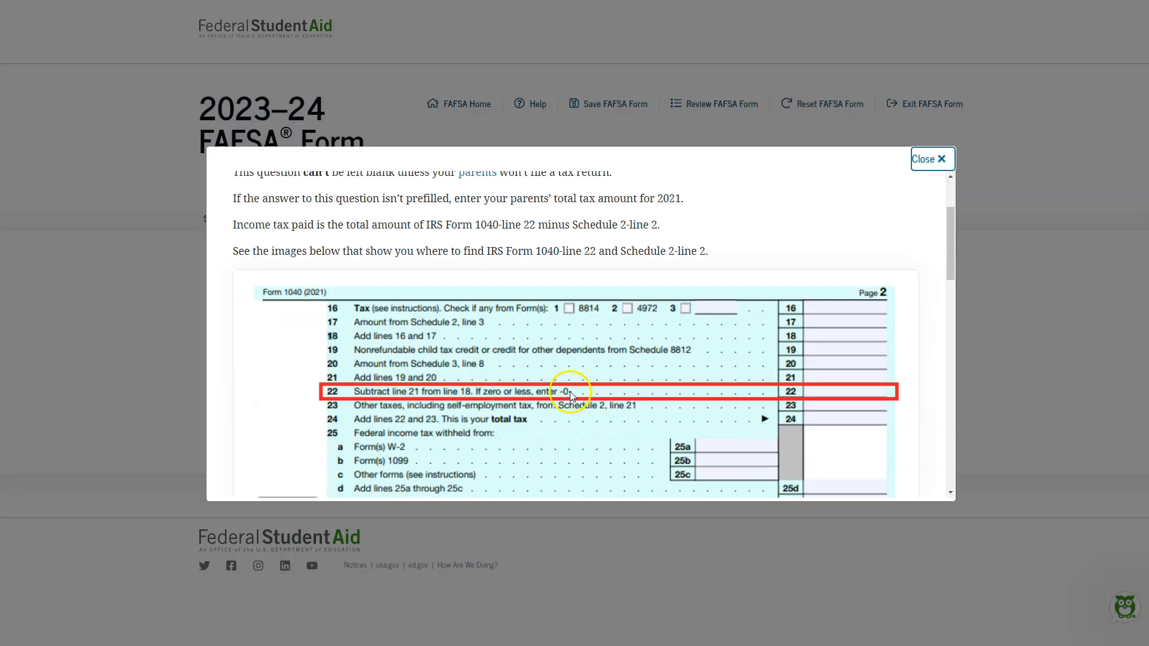
scroll(764, 410, down, 6)
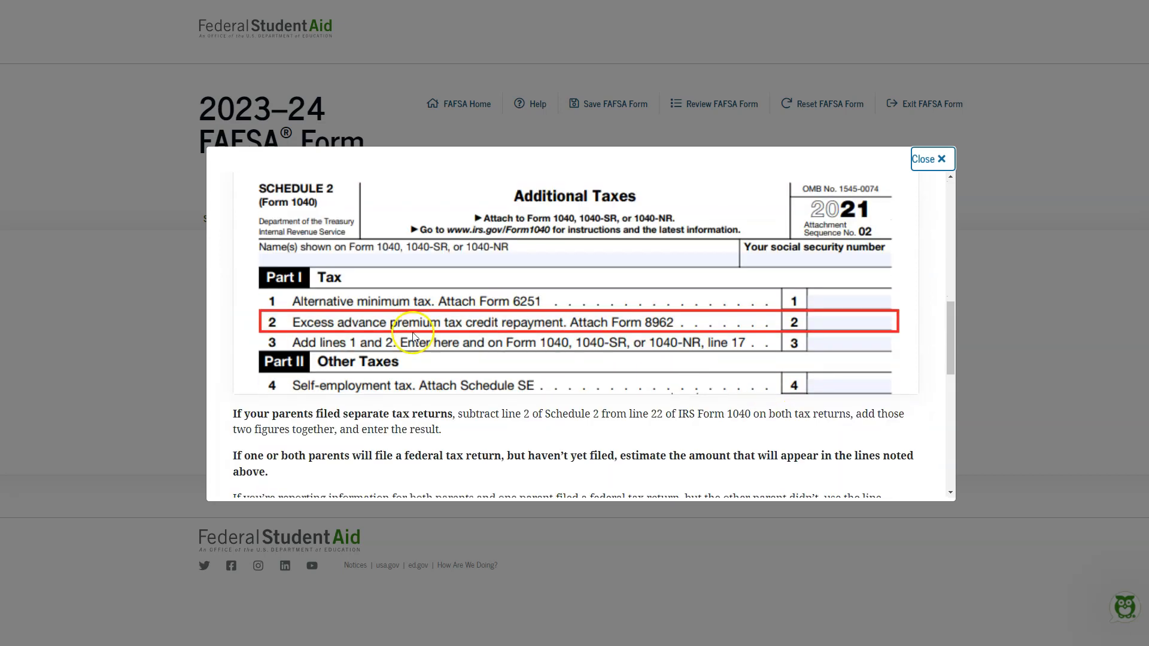
click(935, 161)
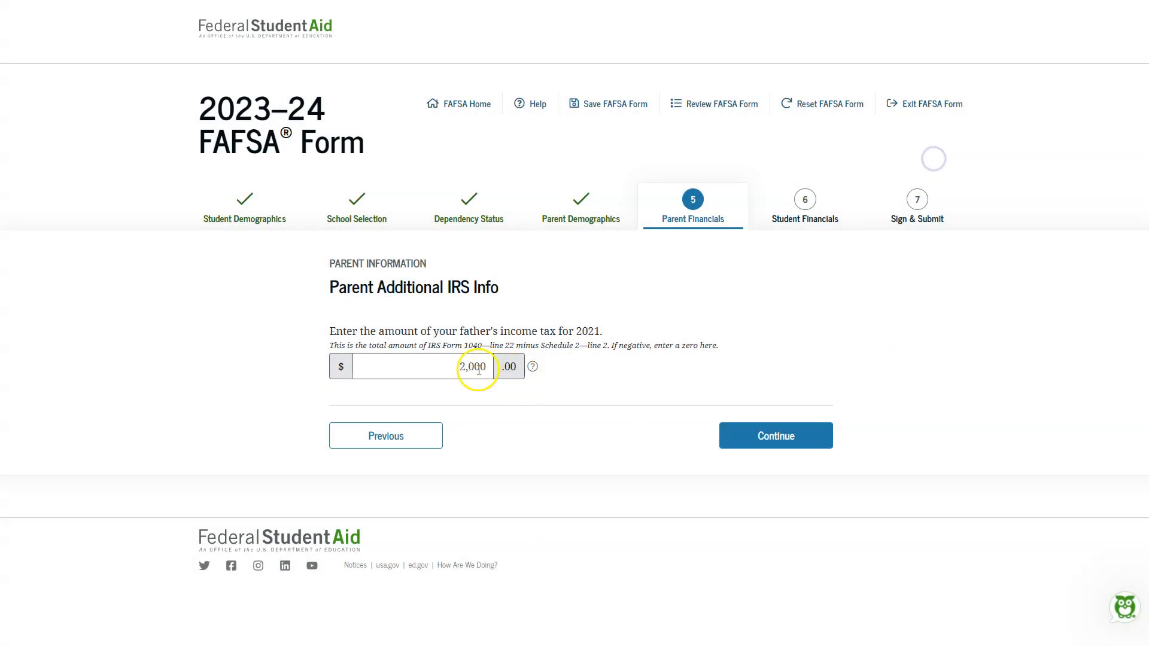
click(761, 436)
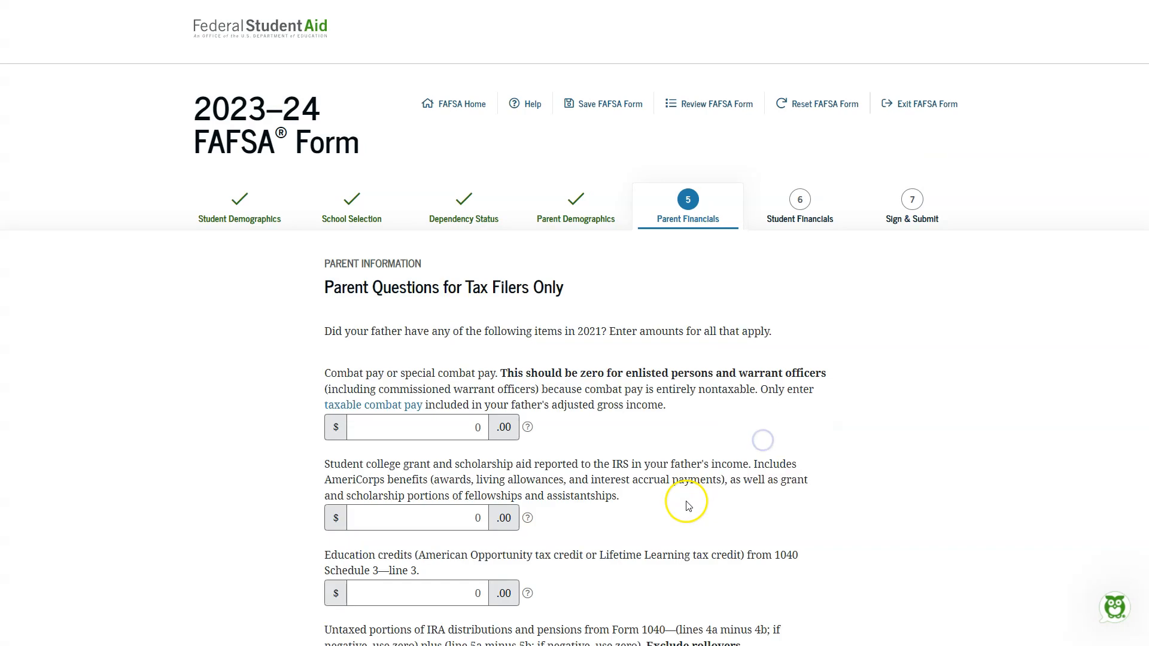
Keep the father's tax-filer items and additional financial items for 2021 all at 0, continuing to Parent Untaxed Income.
scroll(574, 359, down, 2)
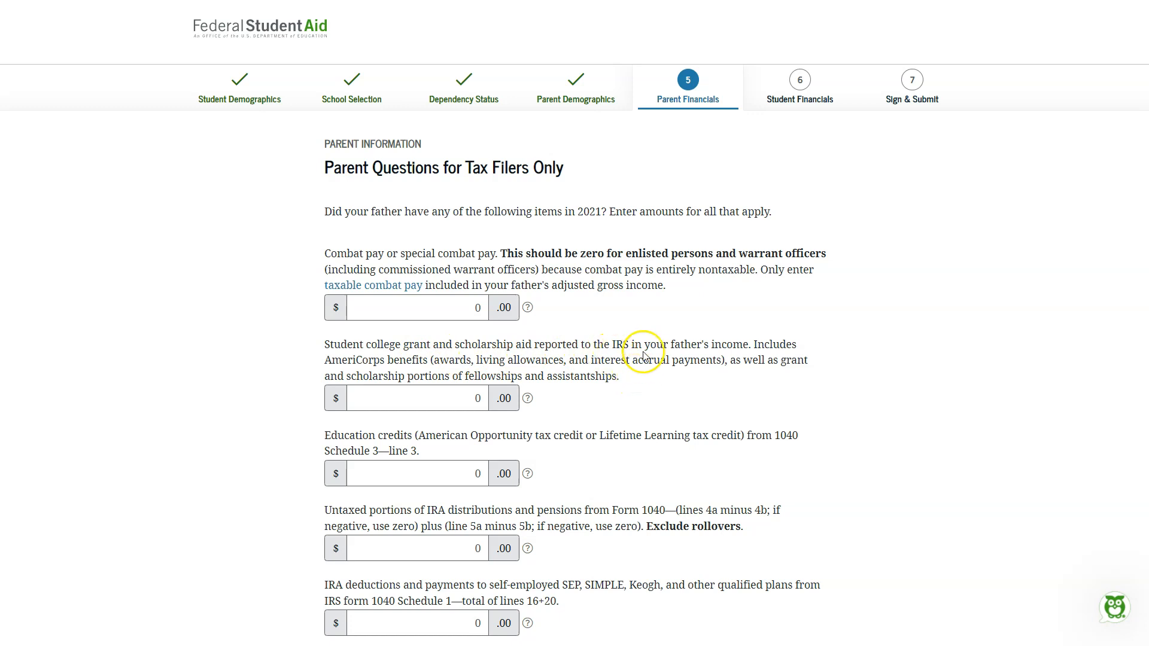
scroll(644, 352, down, 2)
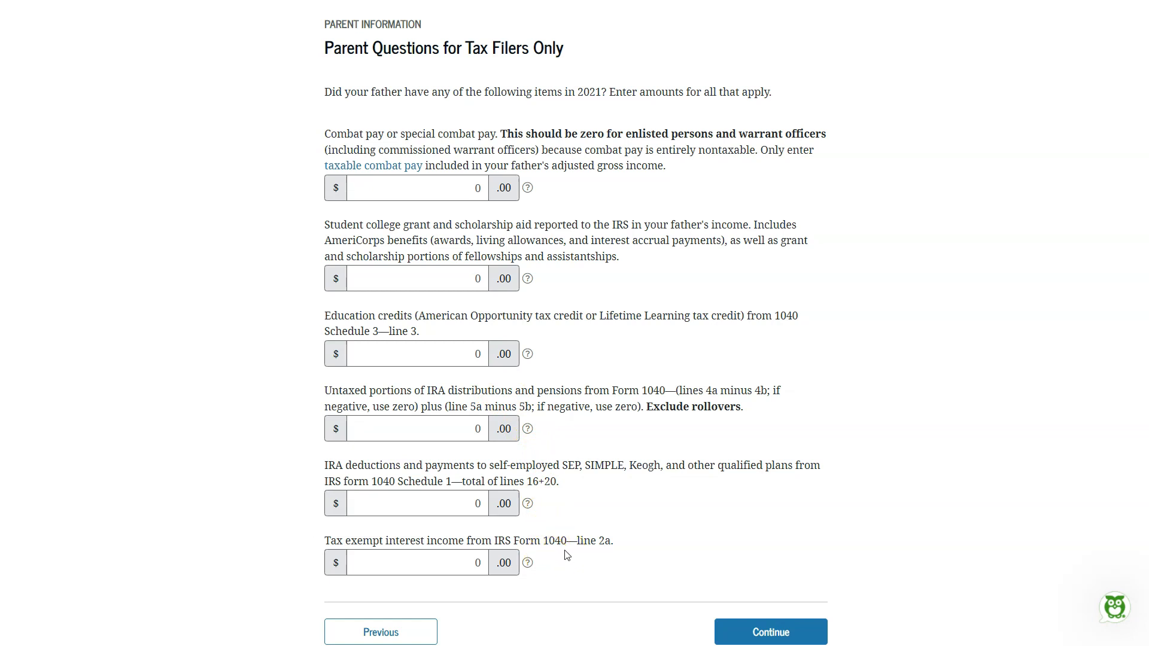
scroll(568, 555, down, 3)
scroll(567, 555, up, 2)
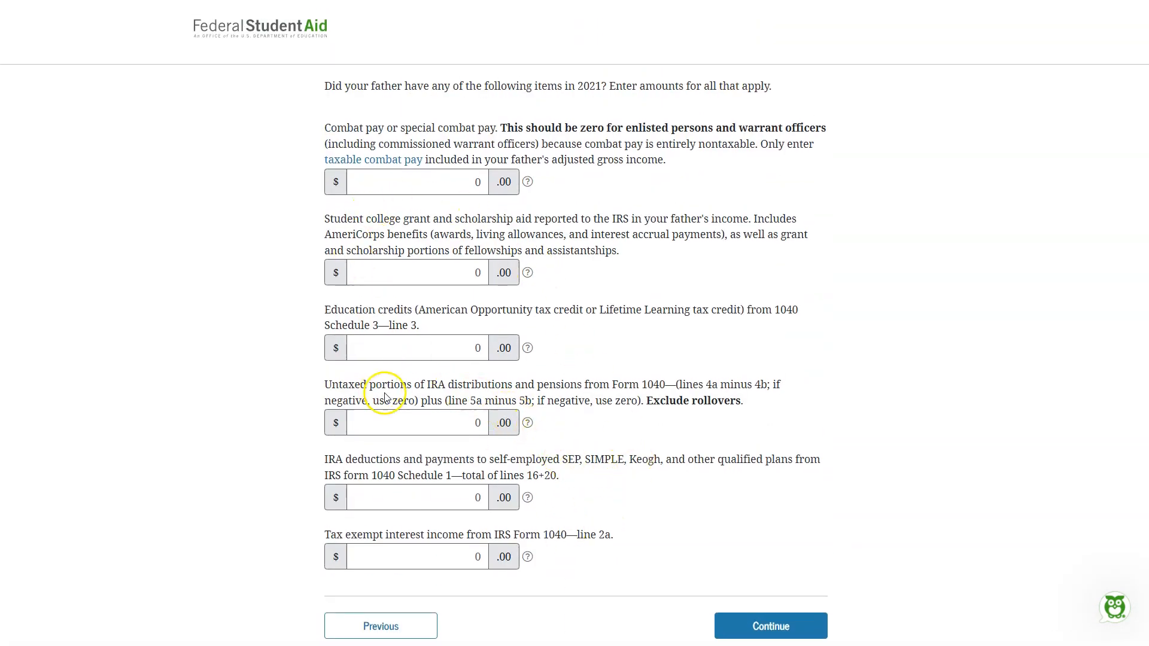
scroll(584, 488, down, 2)
click(795, 509)
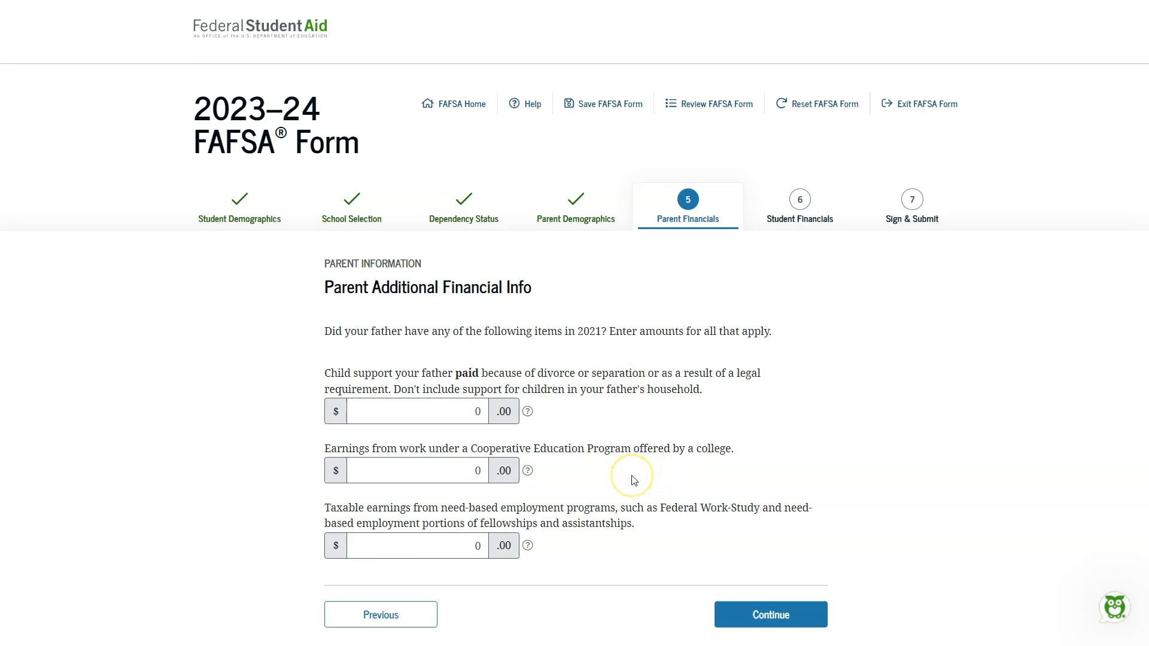
scroll(634, 480, down, 3)
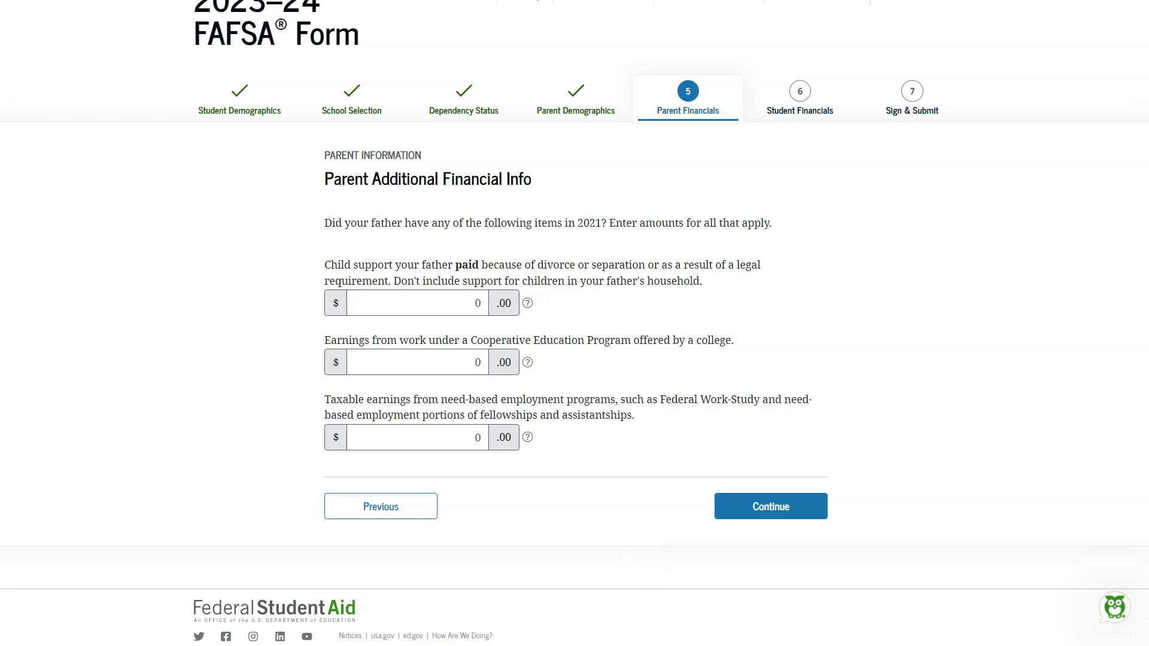
click(798, 512)
Keep the father's untaxed income at 0 and submit his assets as 3,000 in cash and 0 for investments and businesses.
scroll(878, 591, down, 3)
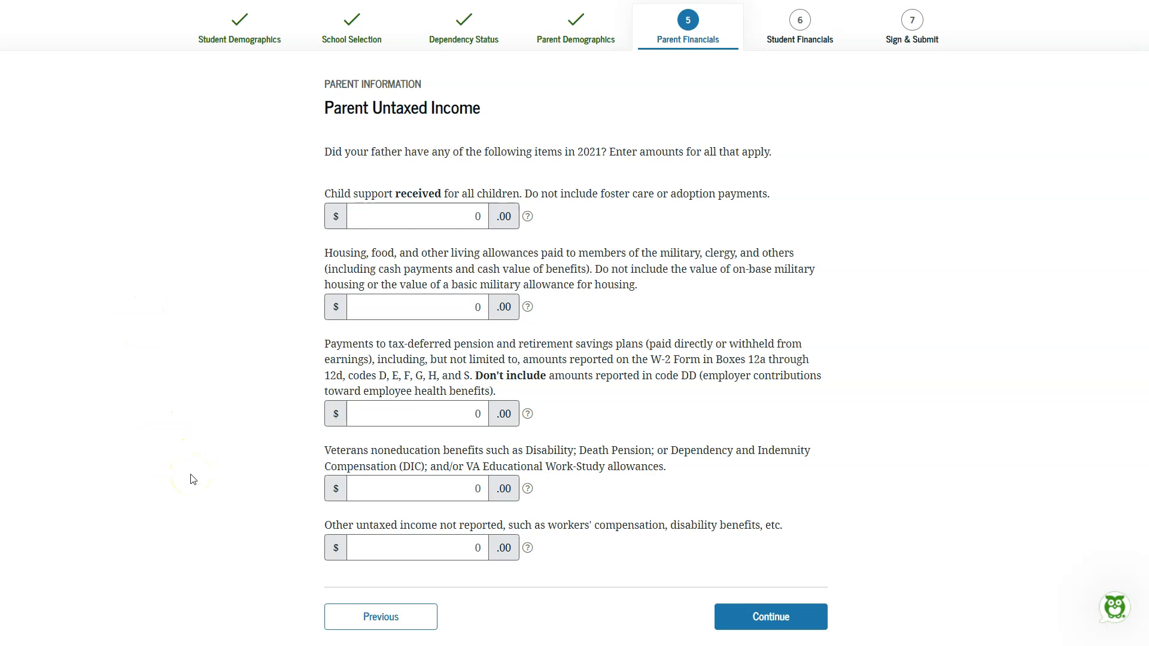
scroll(192, 479, down, 1)
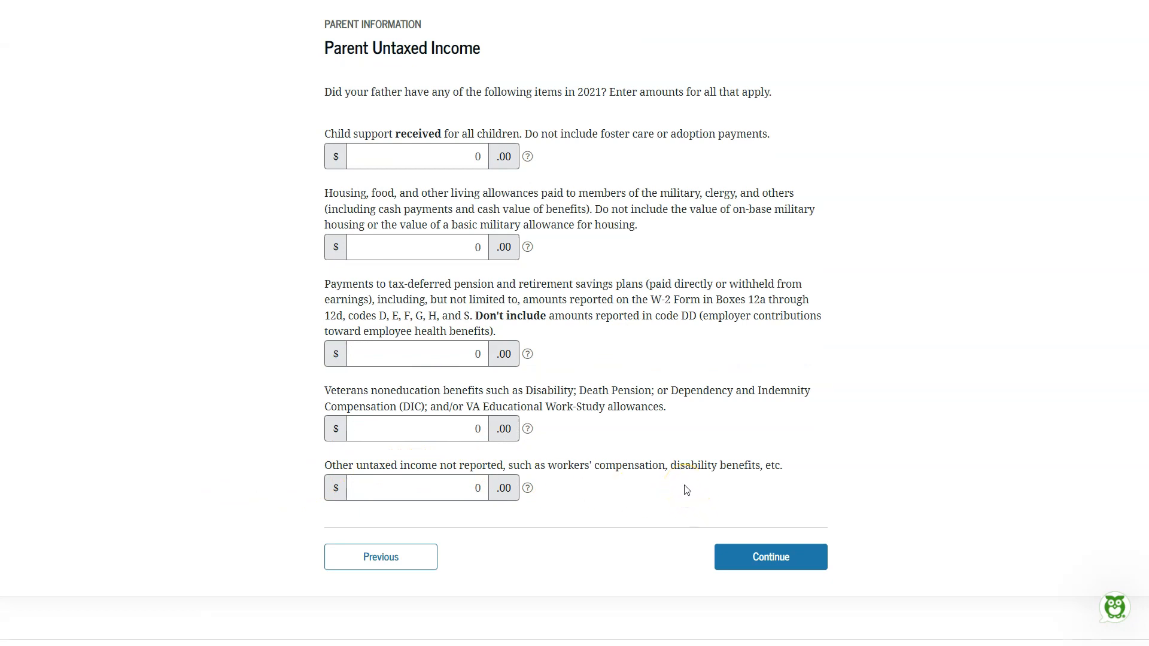
click(781, 566)
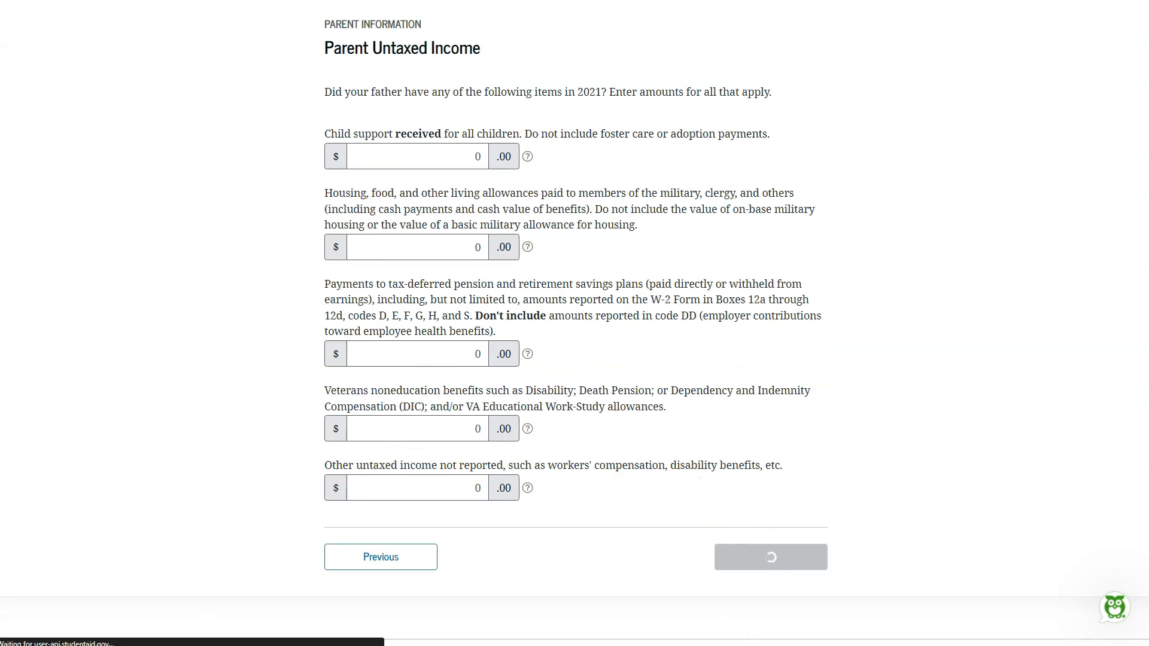
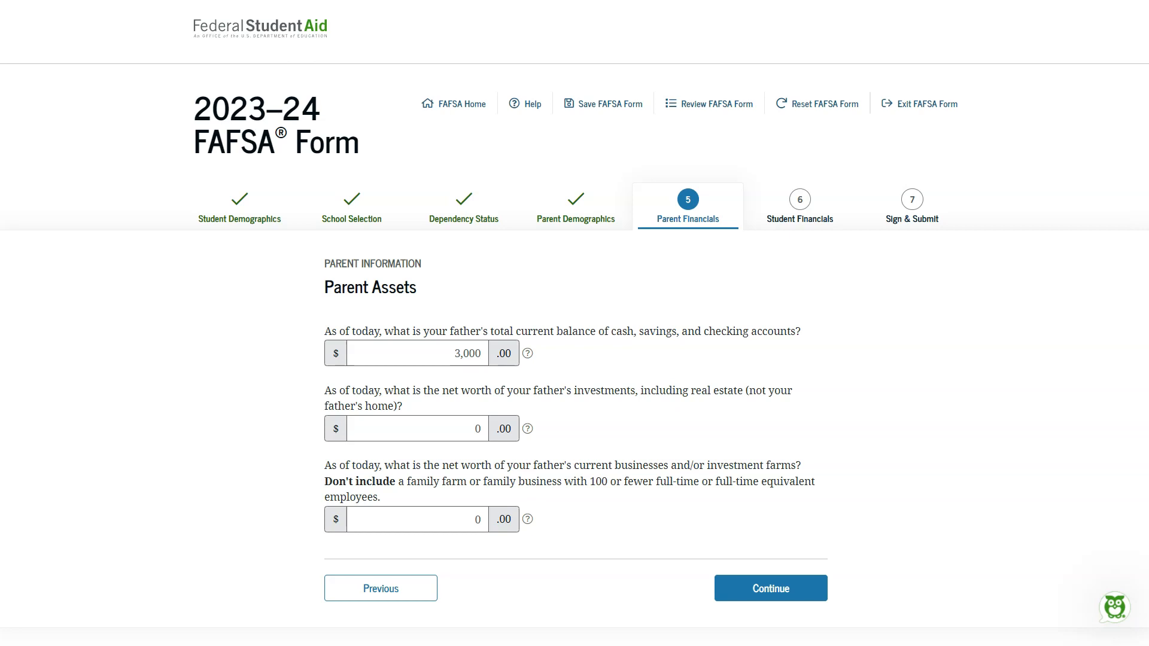
click(788, 591)
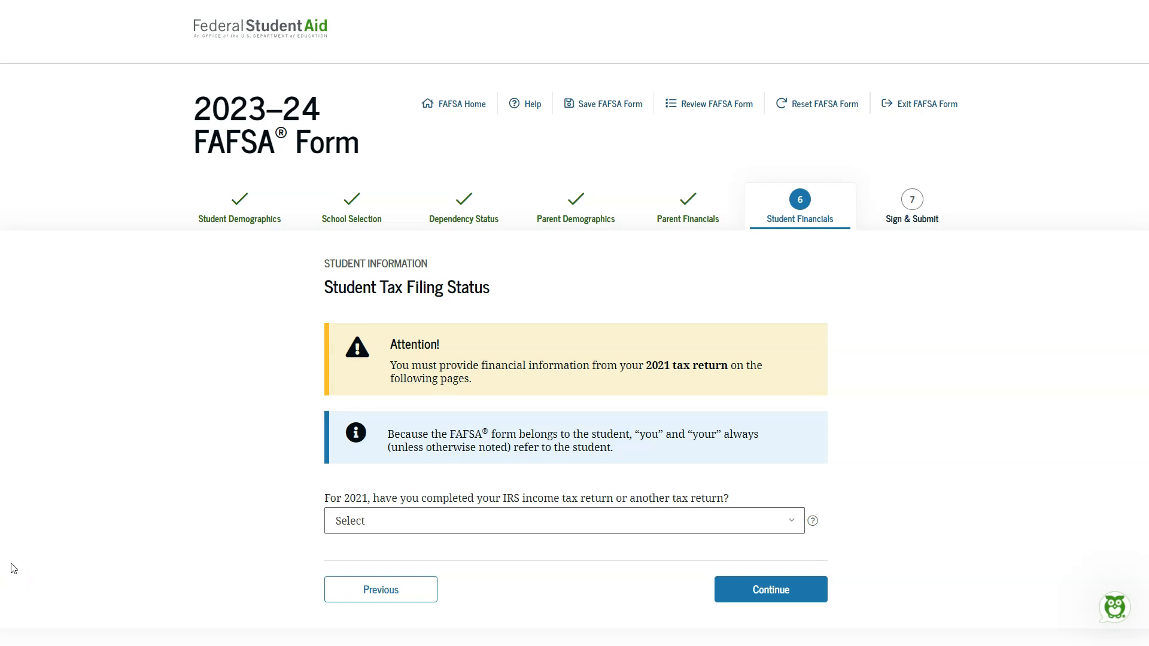
Mark the student's 2021 income tax return as Not going to file and continue to Student Additional Financial Info.
click(679, 526)
scroll(849, 515, down, 1)
click(777, 462)
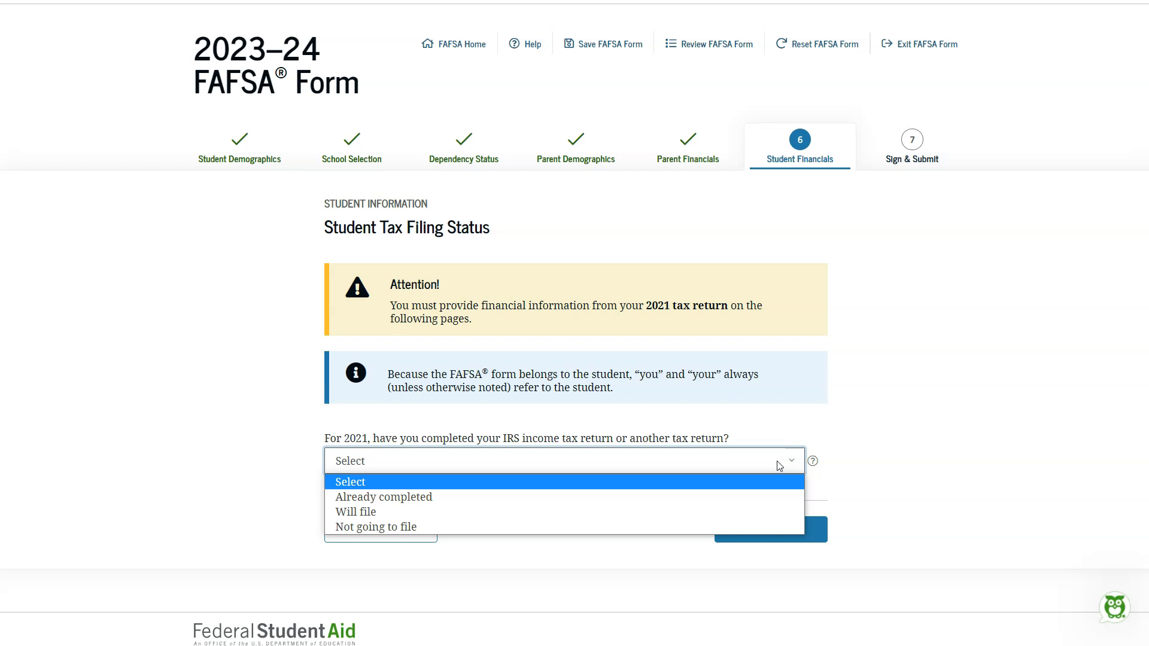
click(543, 527)
scroll(739, 531, down, 3)
click(757, 510)
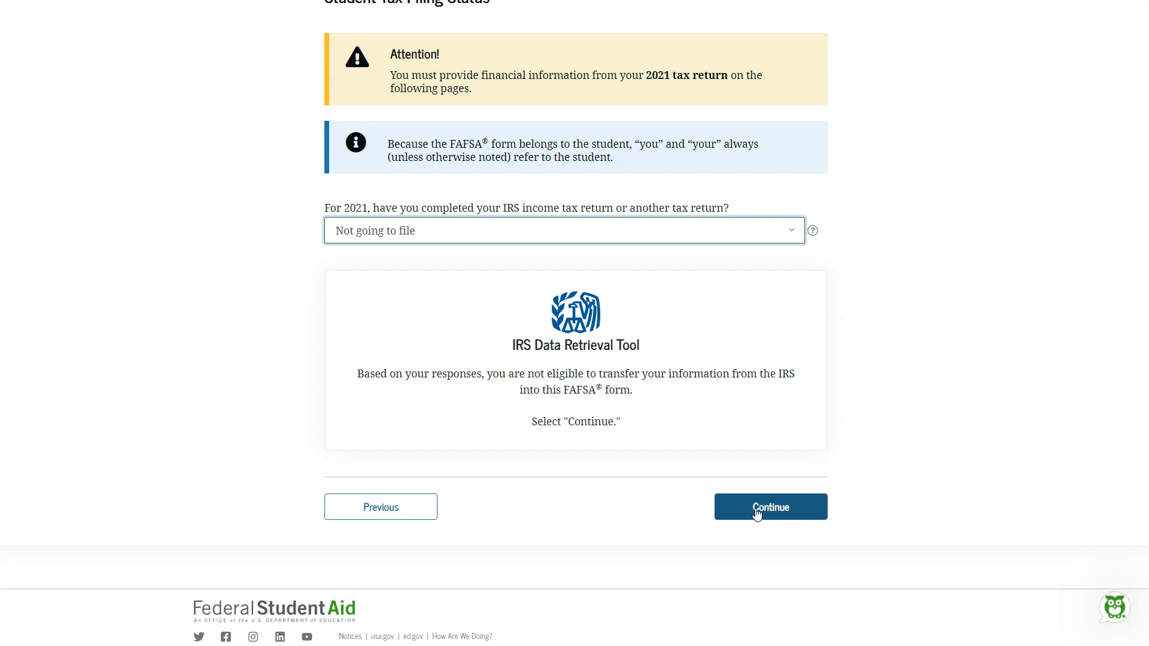
click(788, 512)
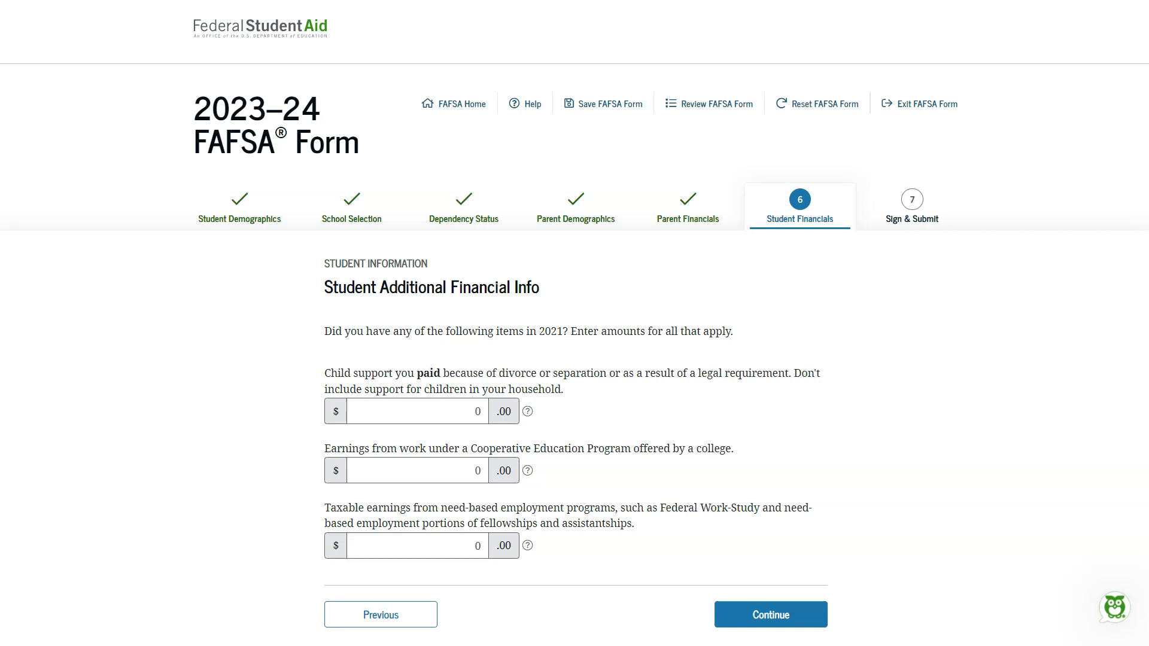
Keep the student's additional financial items and 2021 earnings from work at 0, continuing to Student Untaxed Income.
click(802, 614)
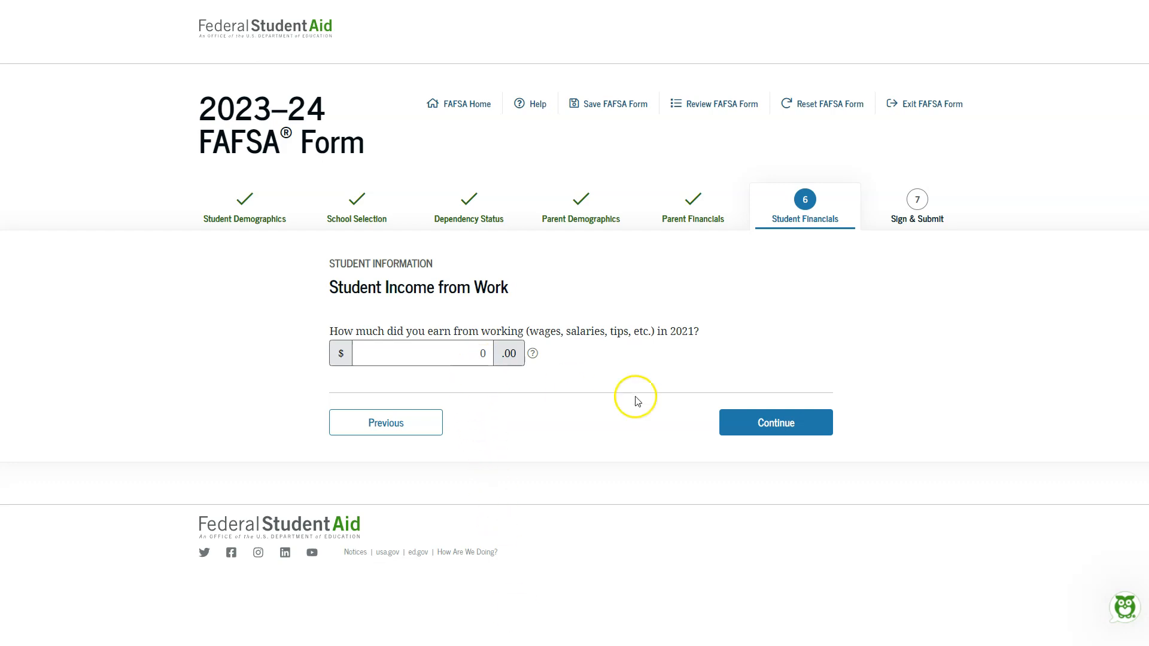
click(775, 422)
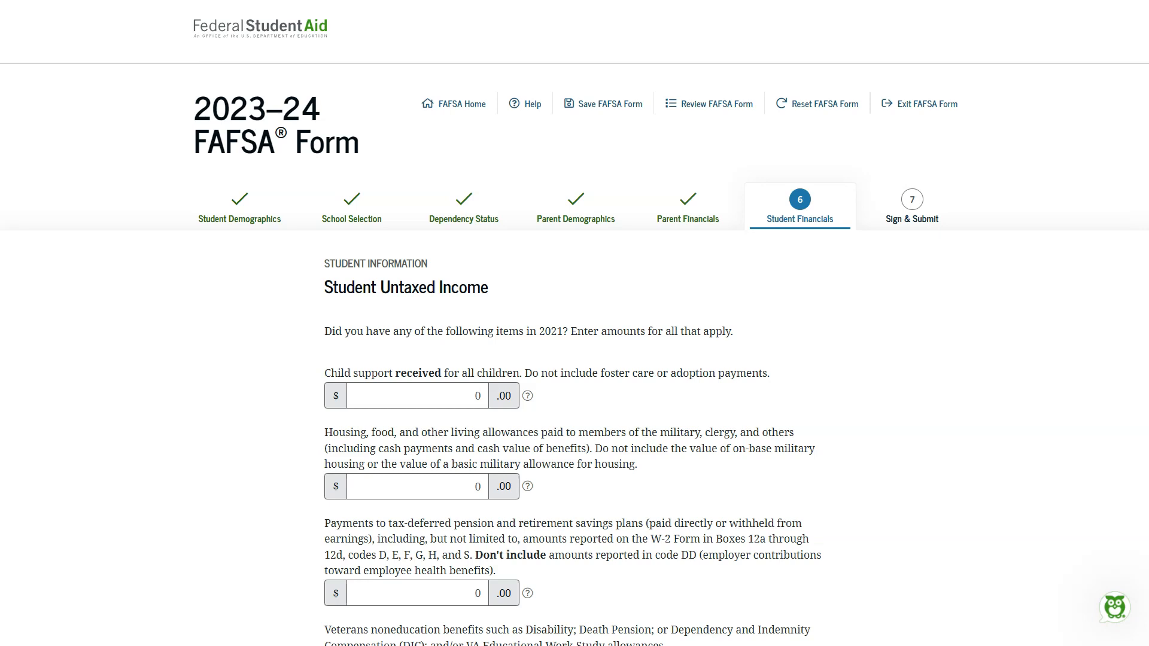
Keep all of the student's 2021 untaxed income items at 0 and continue to Student Assets.
scroll(122, 565, down, 4)
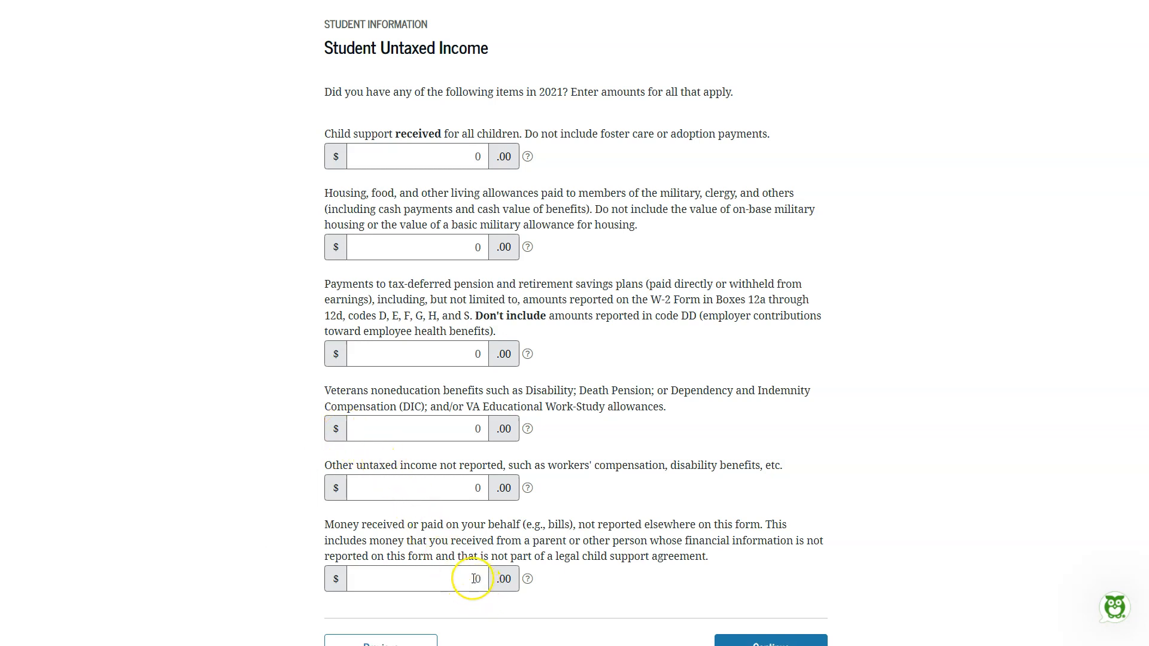
scroll(475, 579, down, 2)
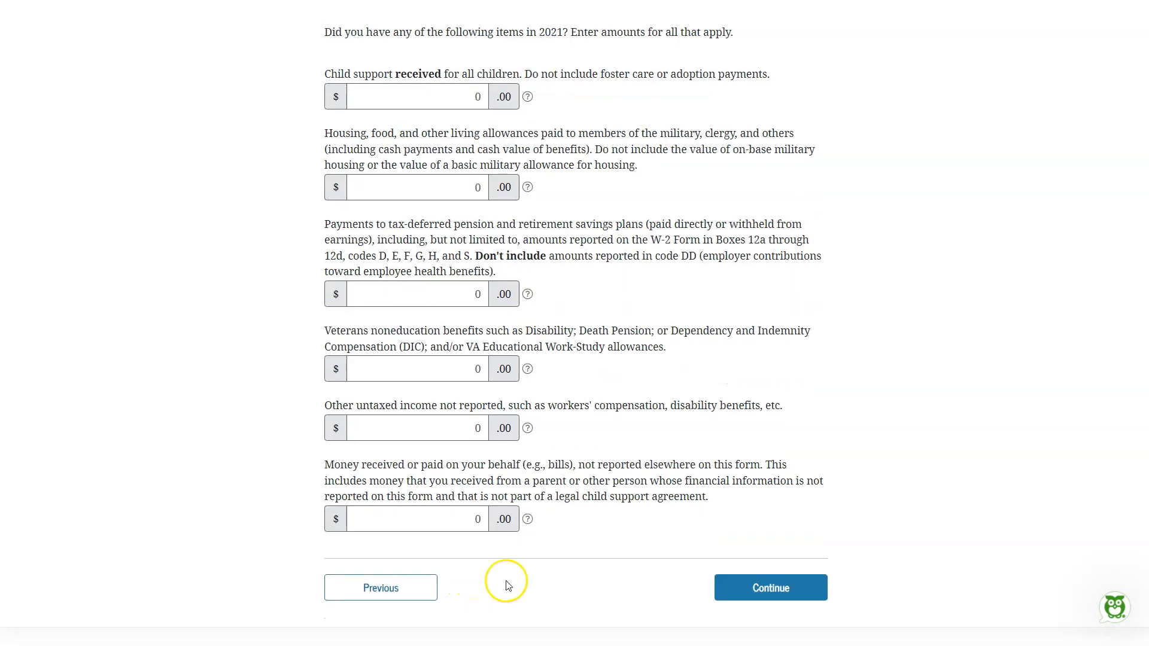
click(751, 595)
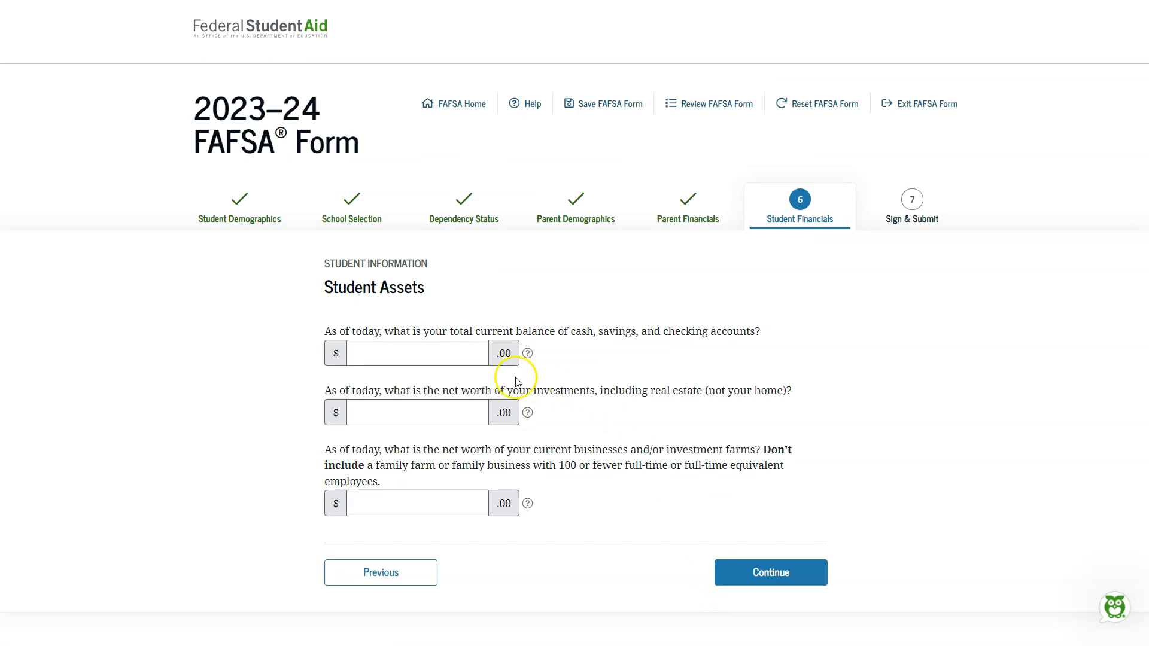
Submit the student's cash, investments and businesses as 0, and recheck the father's flagged tax filing answers for errors without changing them.
click(450, 357)
text(0)
click(439, 405)
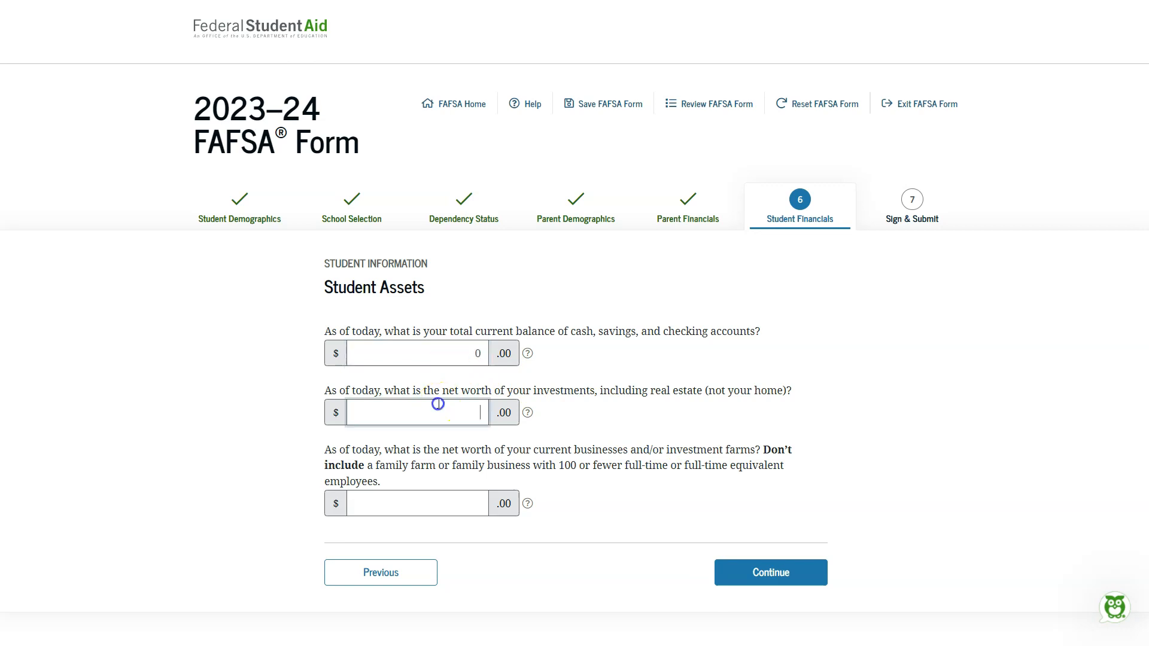
text(0)
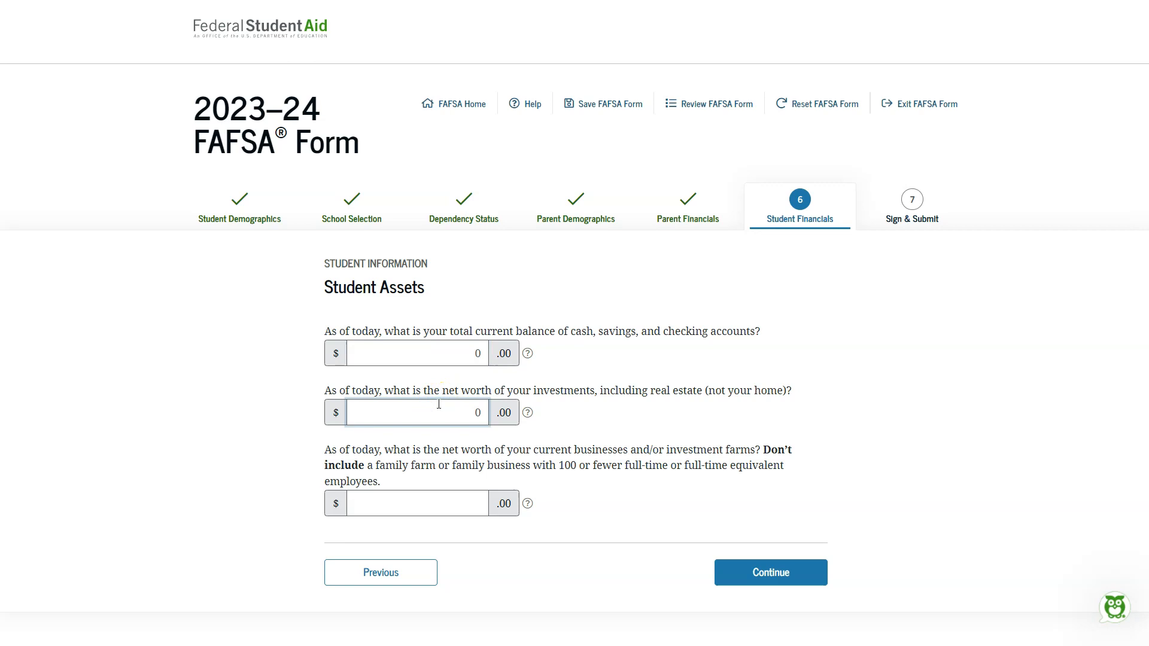
click(432, 507)
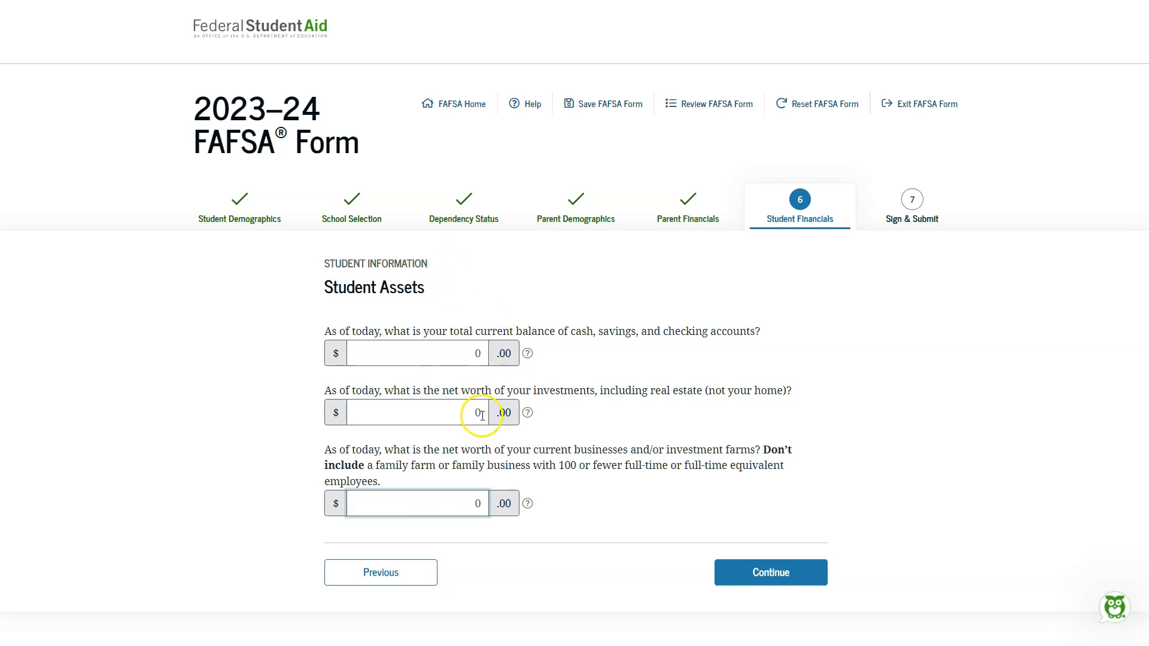
click(763, 570)
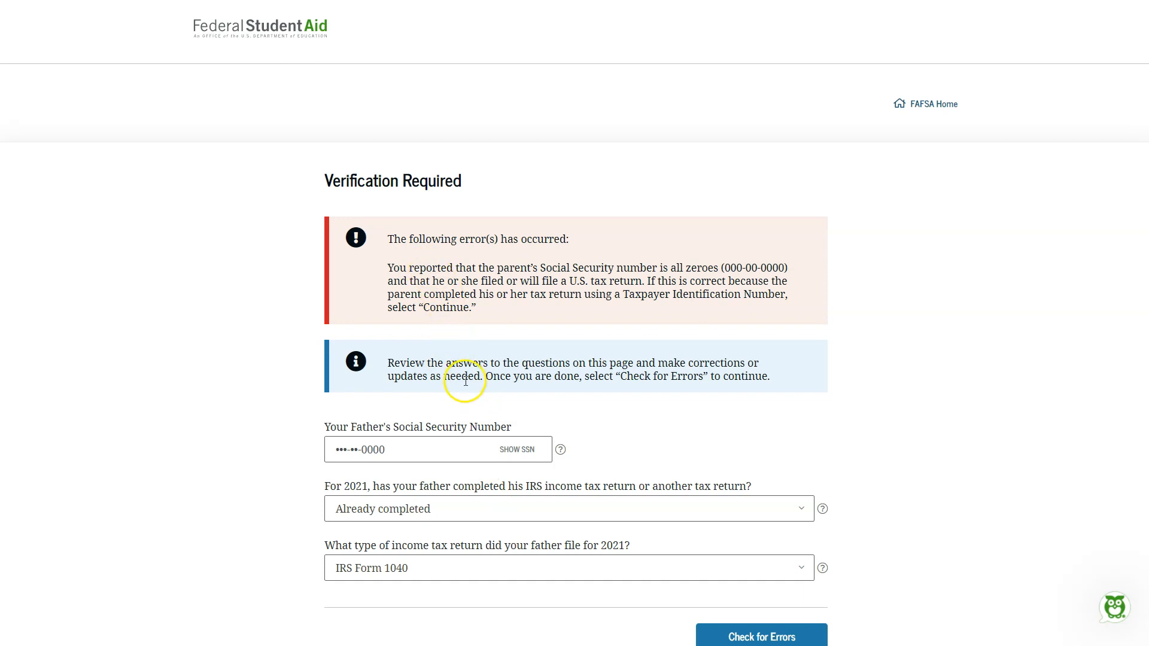
scroll(466, 380, down, 2)
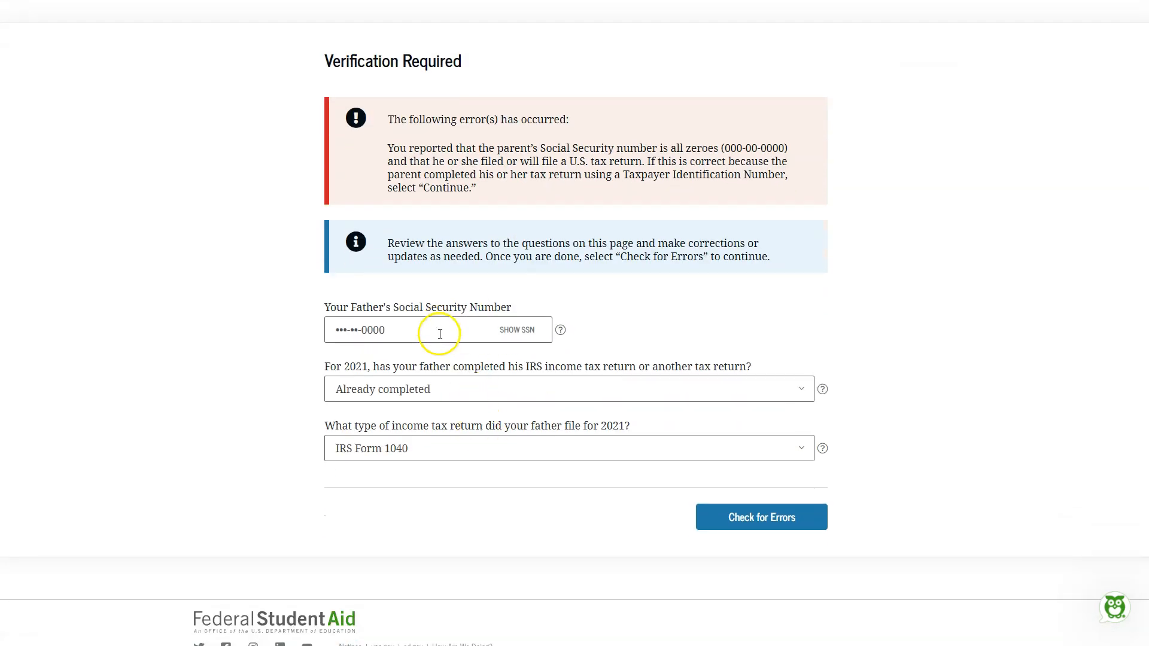
click(801, 529)
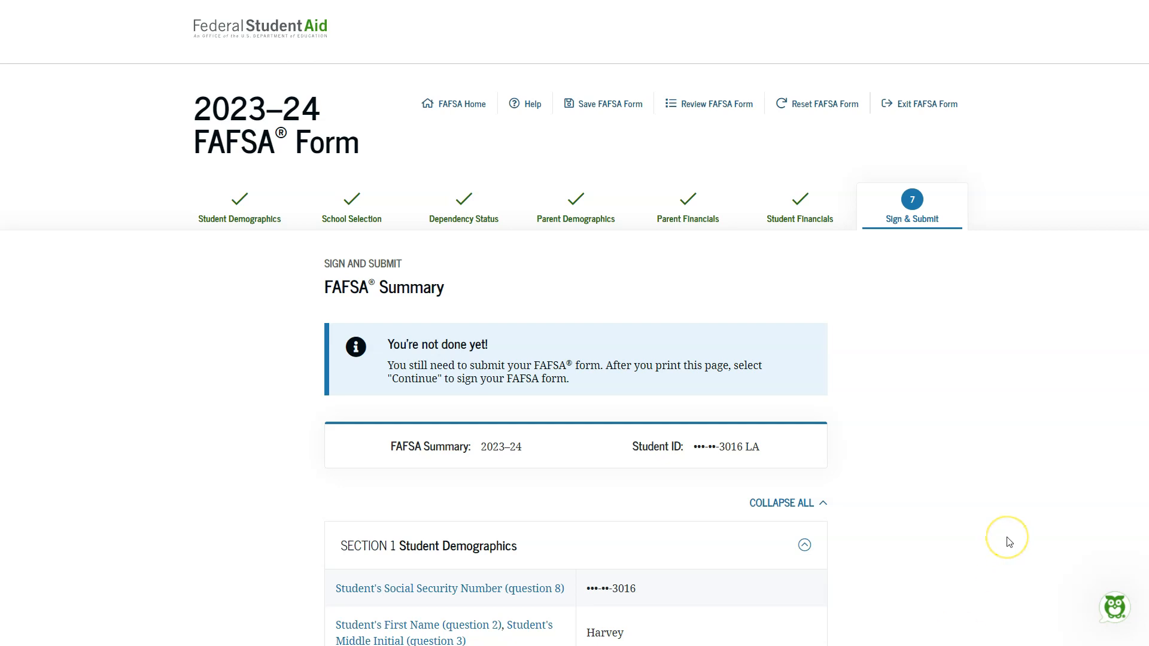
Review all sections of the FAFSA Summary, from Student Demographics through Sign and Submit.
scroll(1009, 542, down, 5)
scroll(1009, 542, down, 15)
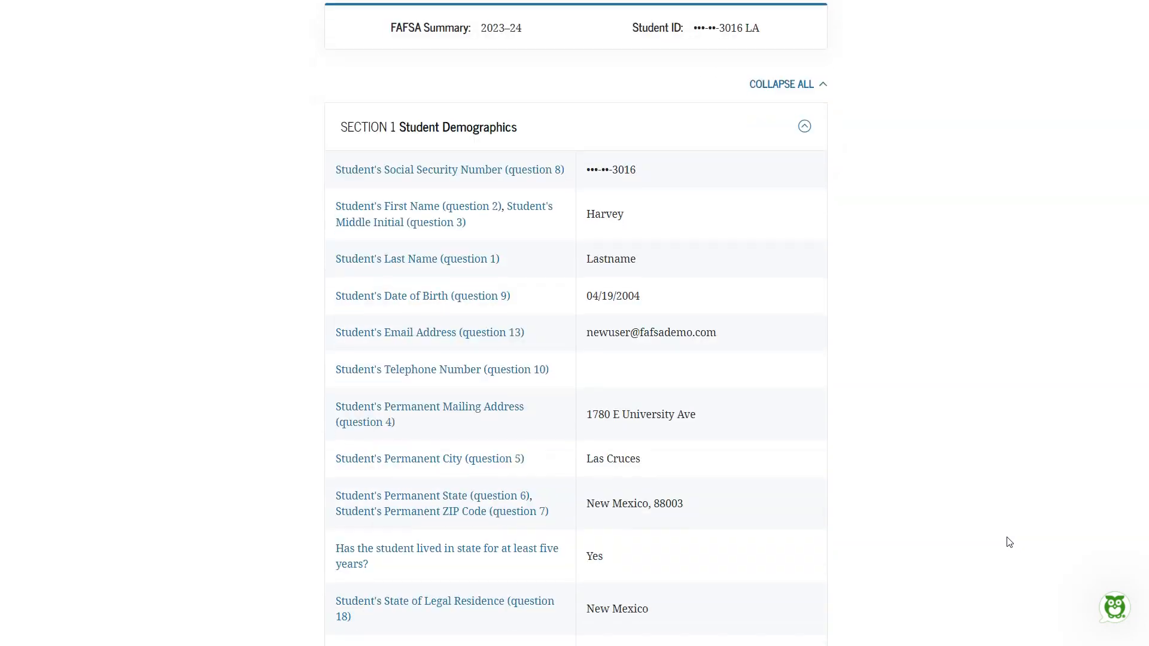
scroll(1011, 542, down, 6)
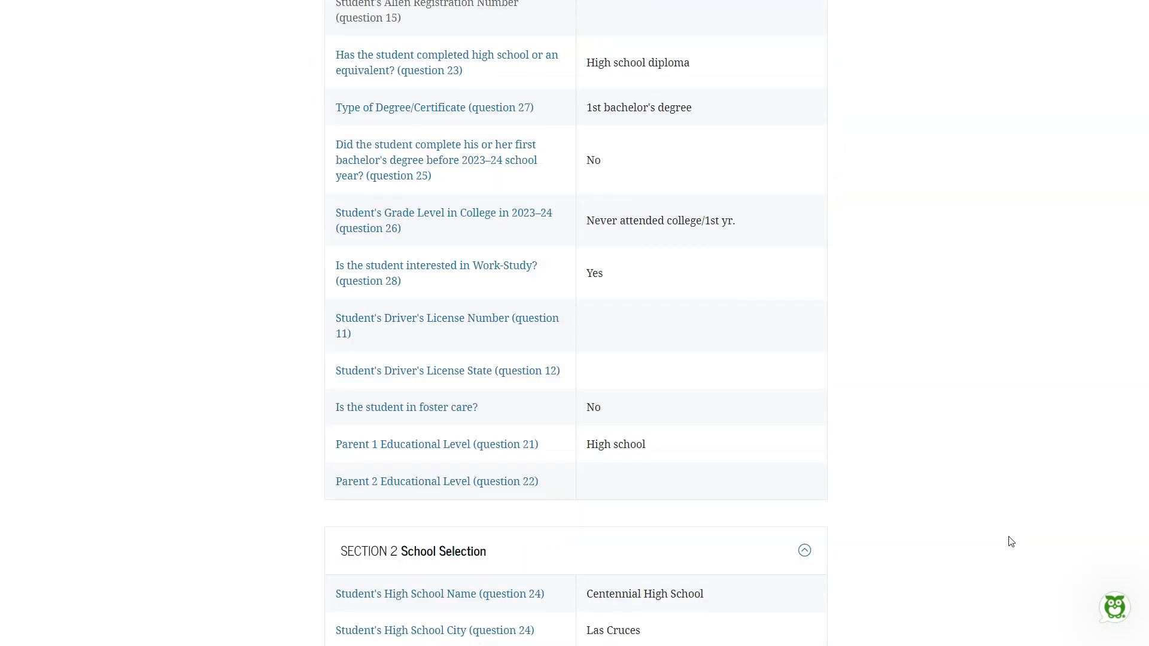
scroll(1010, 541, down, 6)
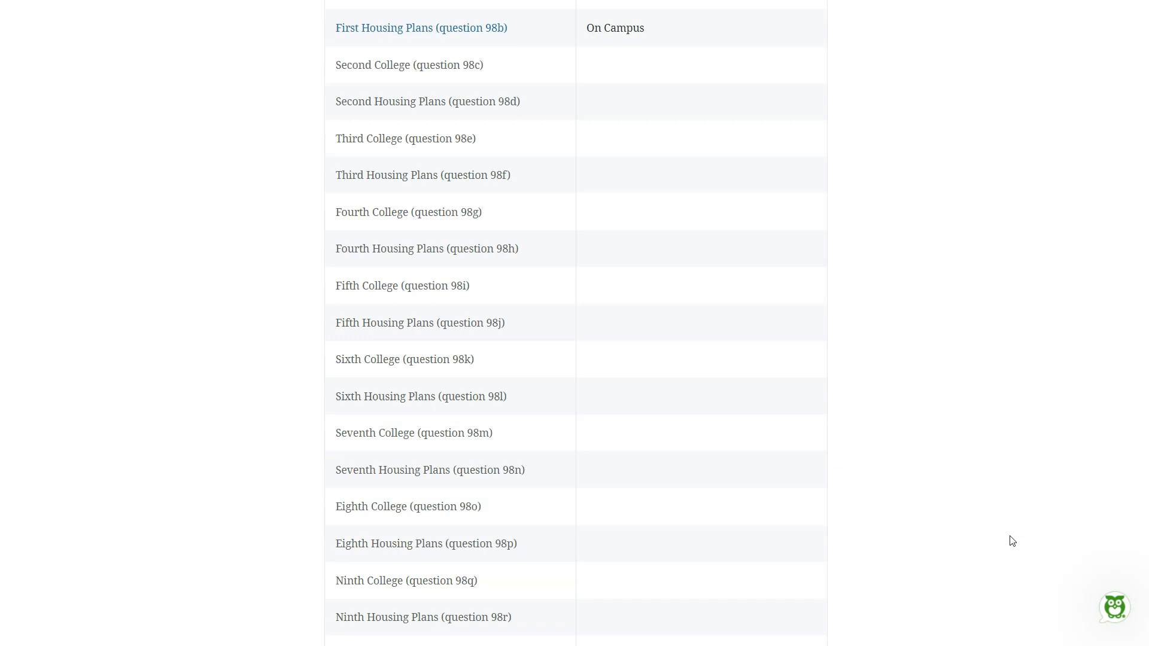
scroll(1012, 542, down, 8)
scroll(1013, 541, down, 15)
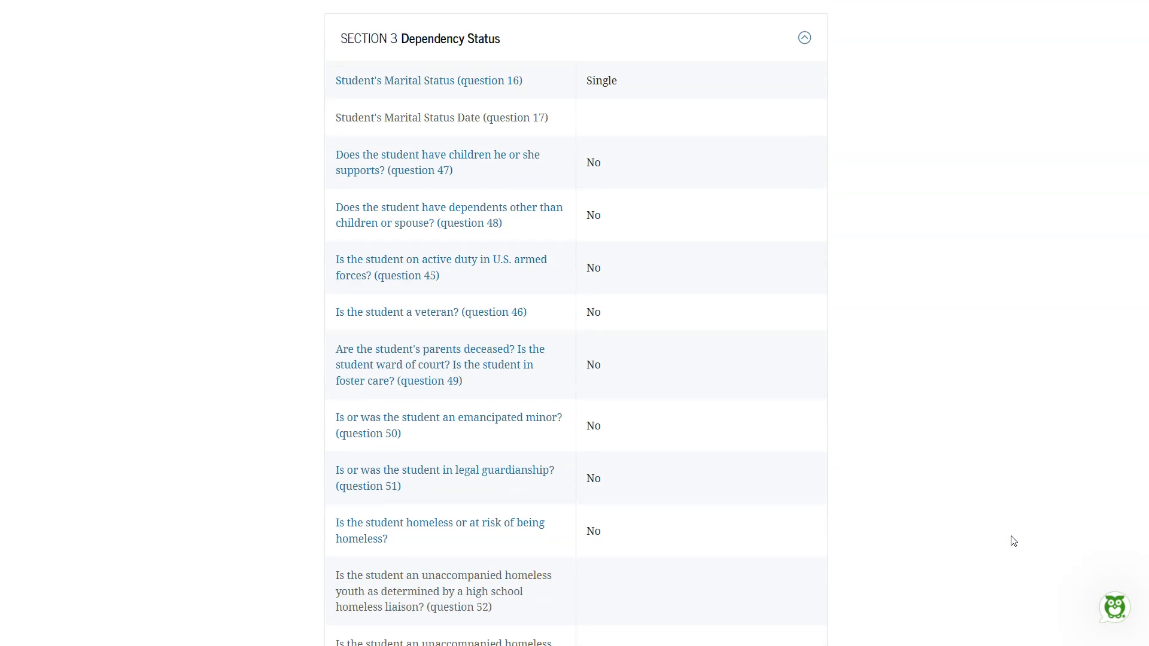
scroll(1015, 541, down, 20)
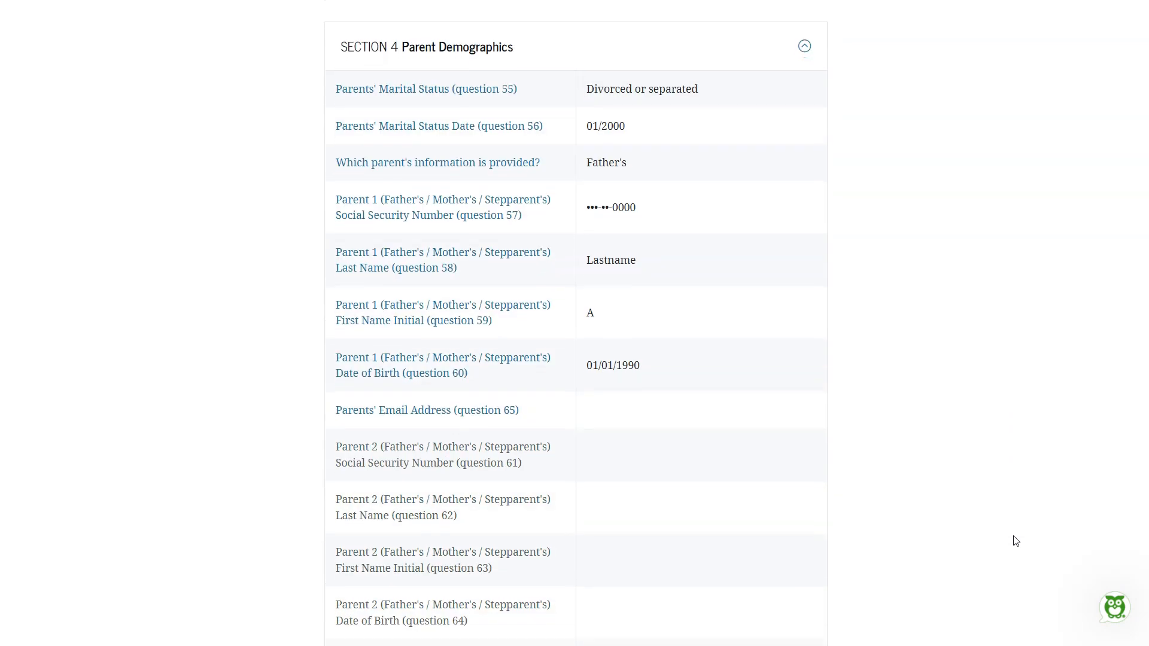
scroll(1017, 540, down, 20)
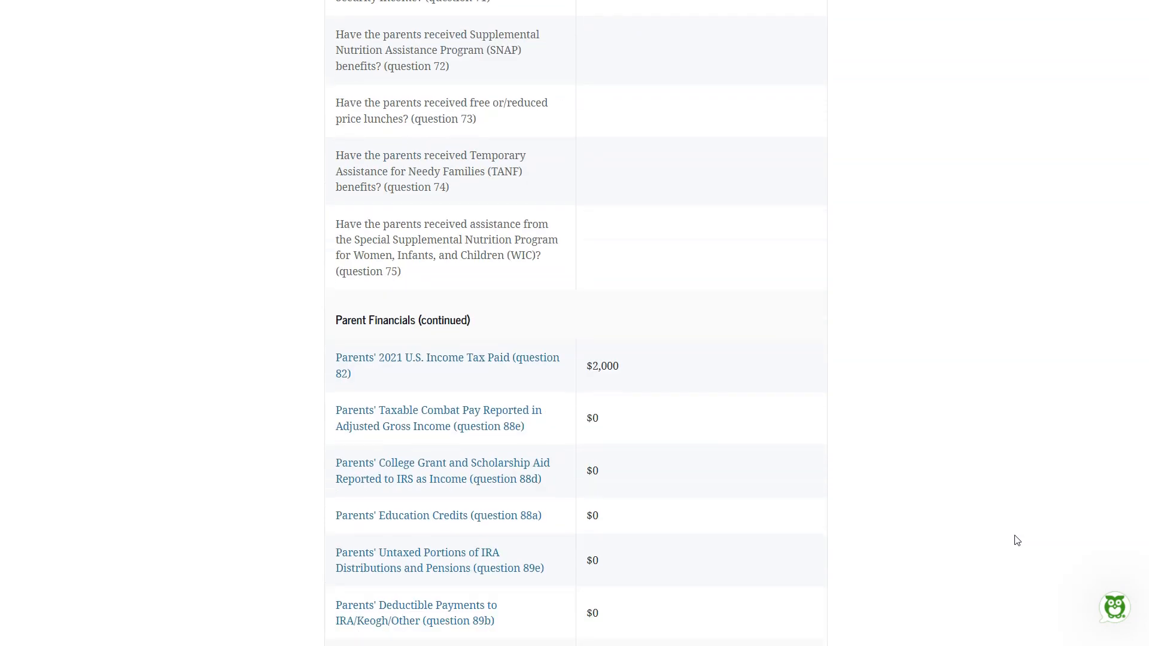
scroll(1018, 540, down, 16)
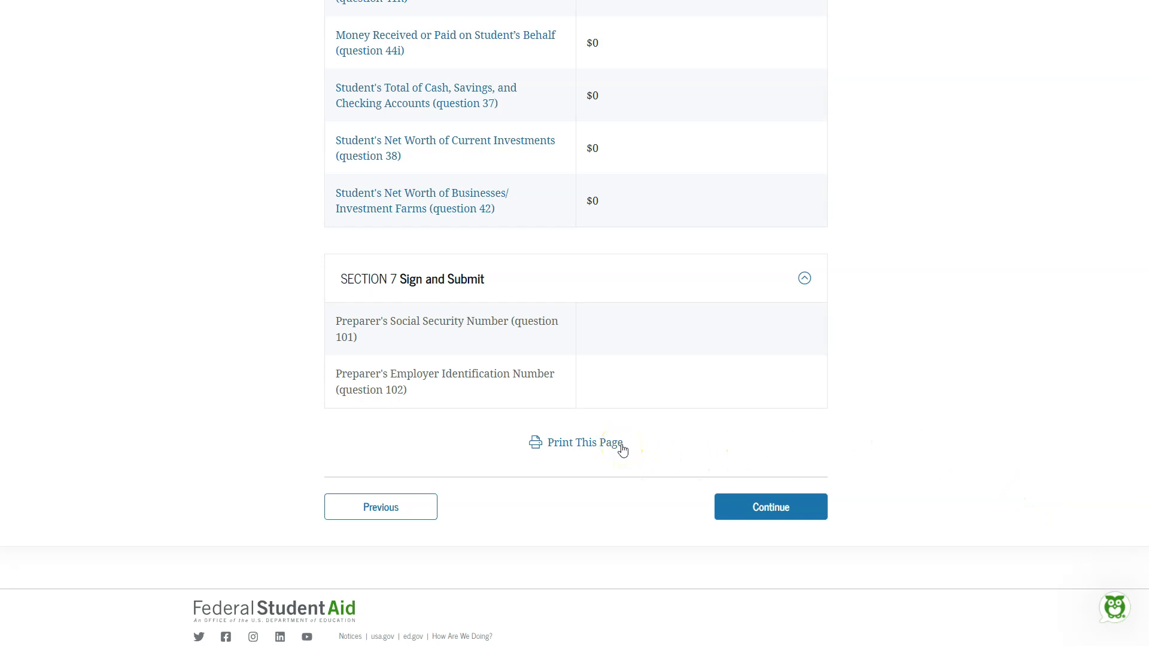
Continue to the pre-signature student survey and answer Male for gender and No for transgender.
click(797, 504)
click(331, 478)
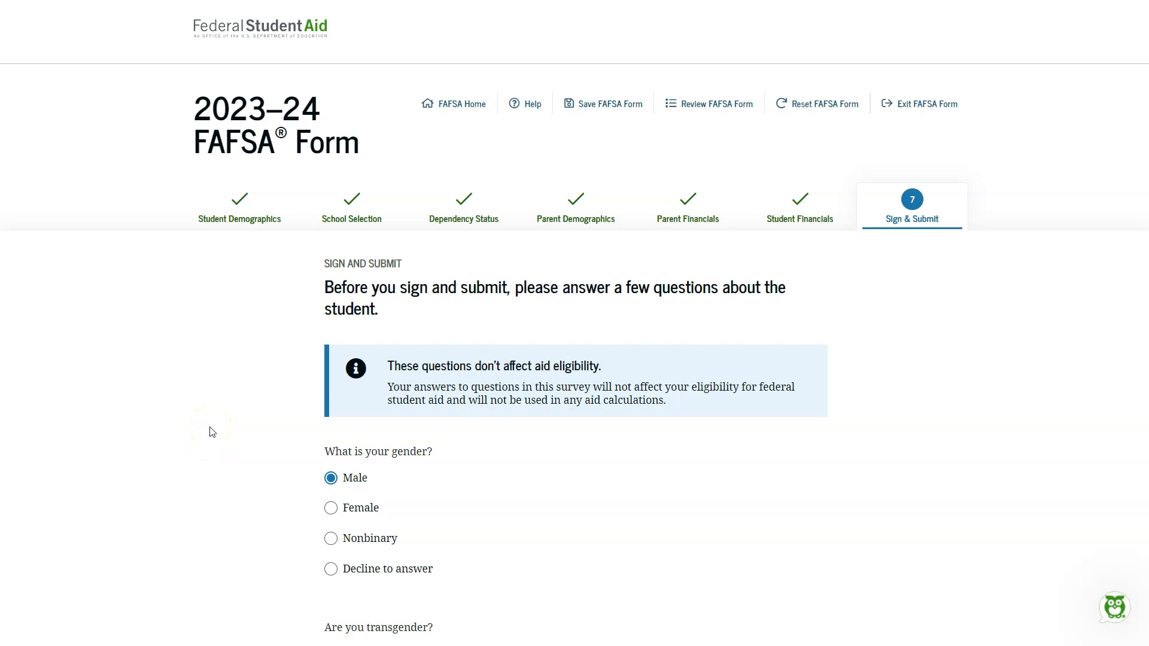
scroll(213, 432, down, 3)
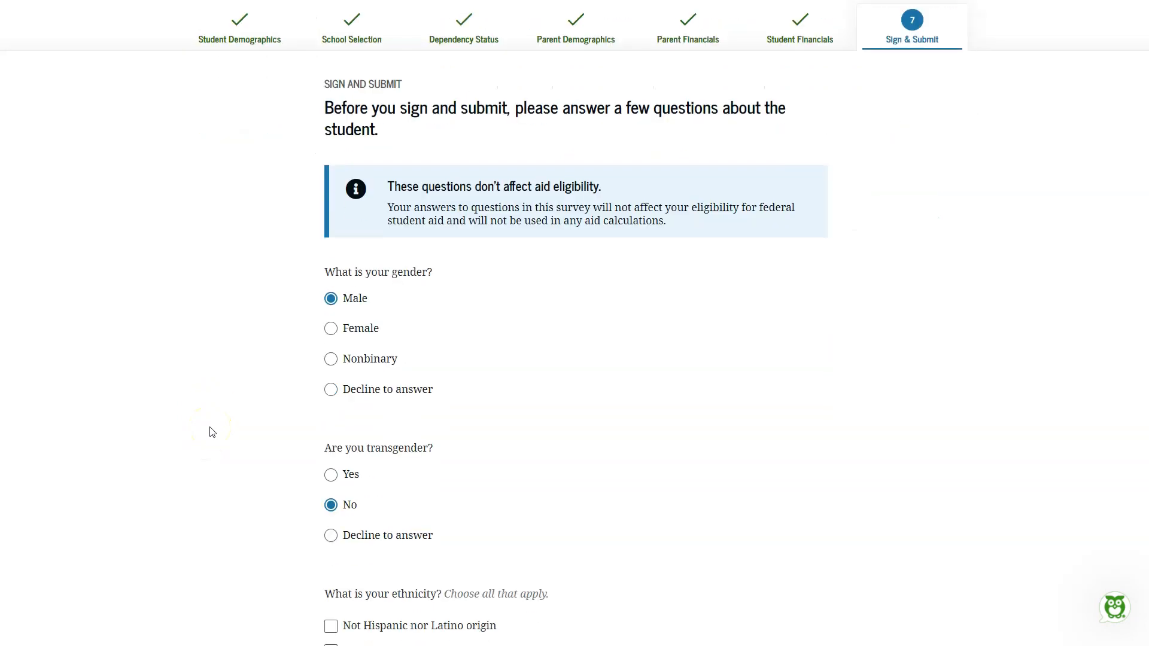
scroll(213, 432, up, 1)
Mark the student's ethnicity as Not Hispanic nor Latino origin and race as White, and submit the survey answers.
scroll(262, 403, down, 4)
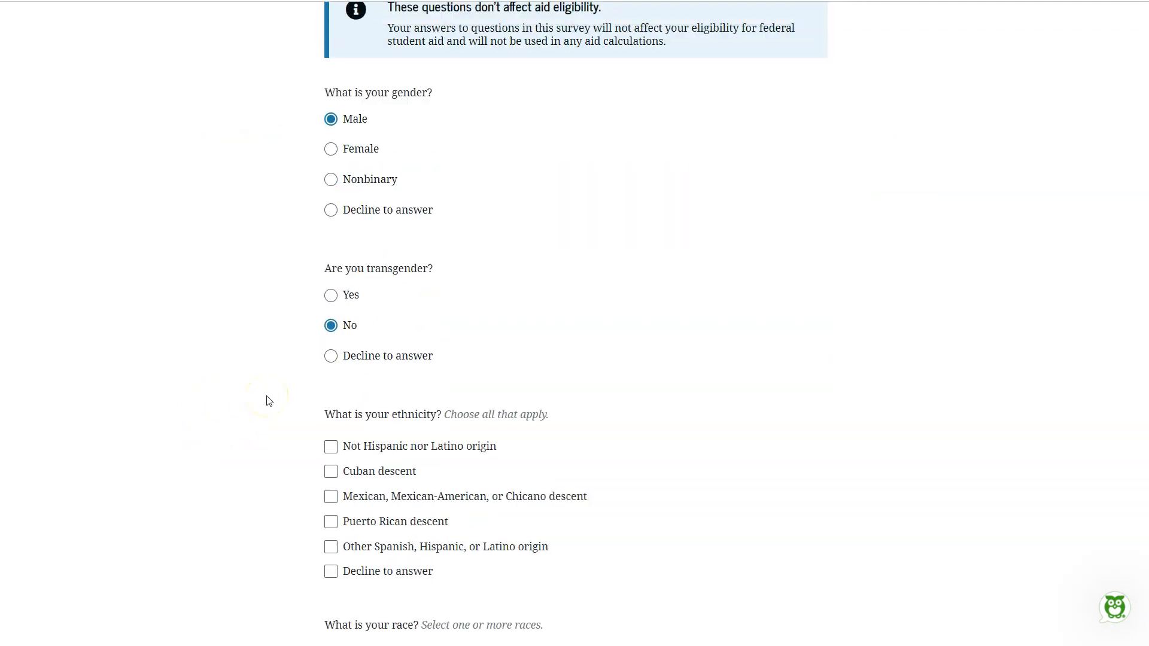
scroll(269, 401, down, 1)
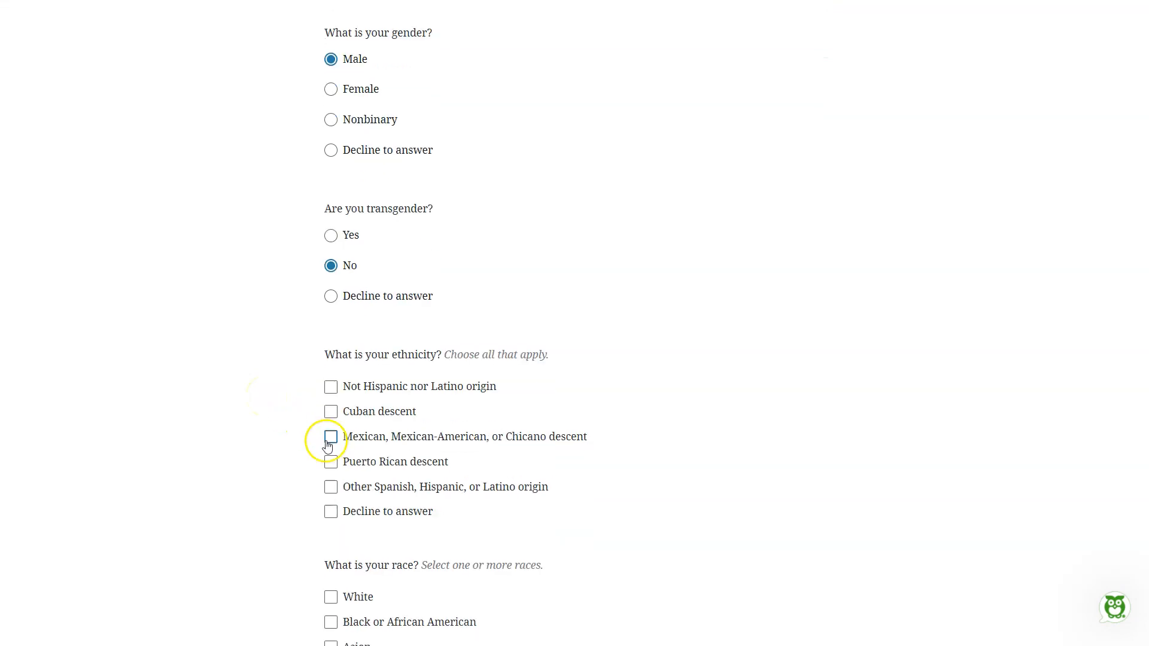
click(334, 389)
click(332, 595)
scroll(407, 593, up, 4)
scroll(371, 587, down, 11)
scroll(364, 581, up, 12)
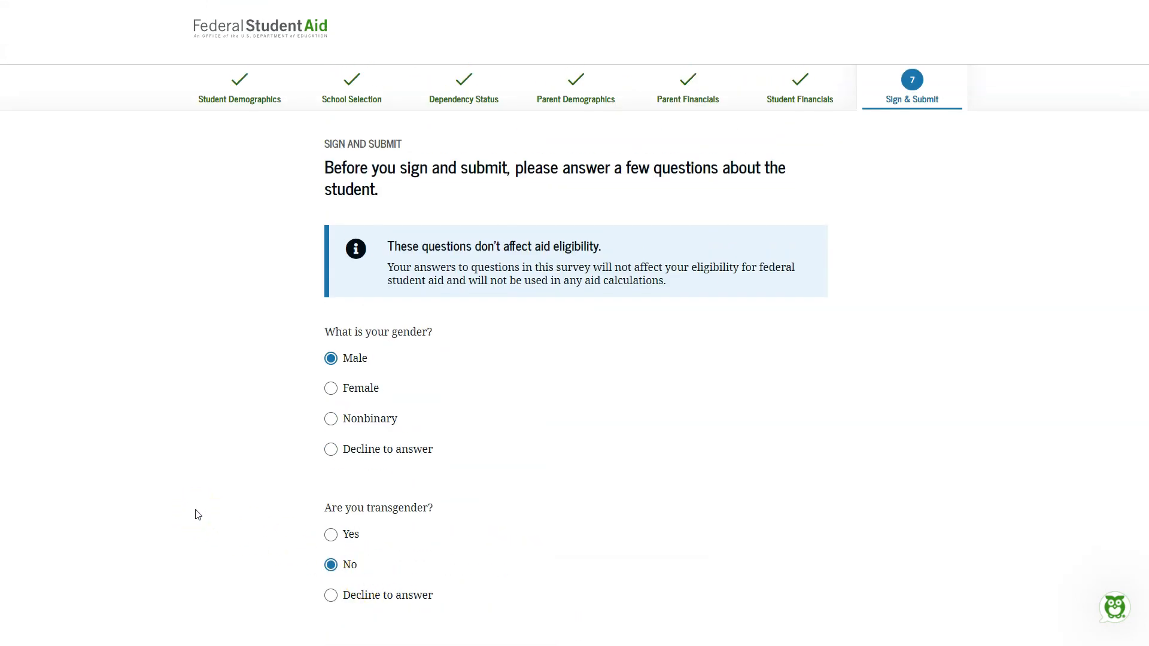
click(267, 477)
scroll(276, 503, down, 10)
scroll(424, 501, down, 2)
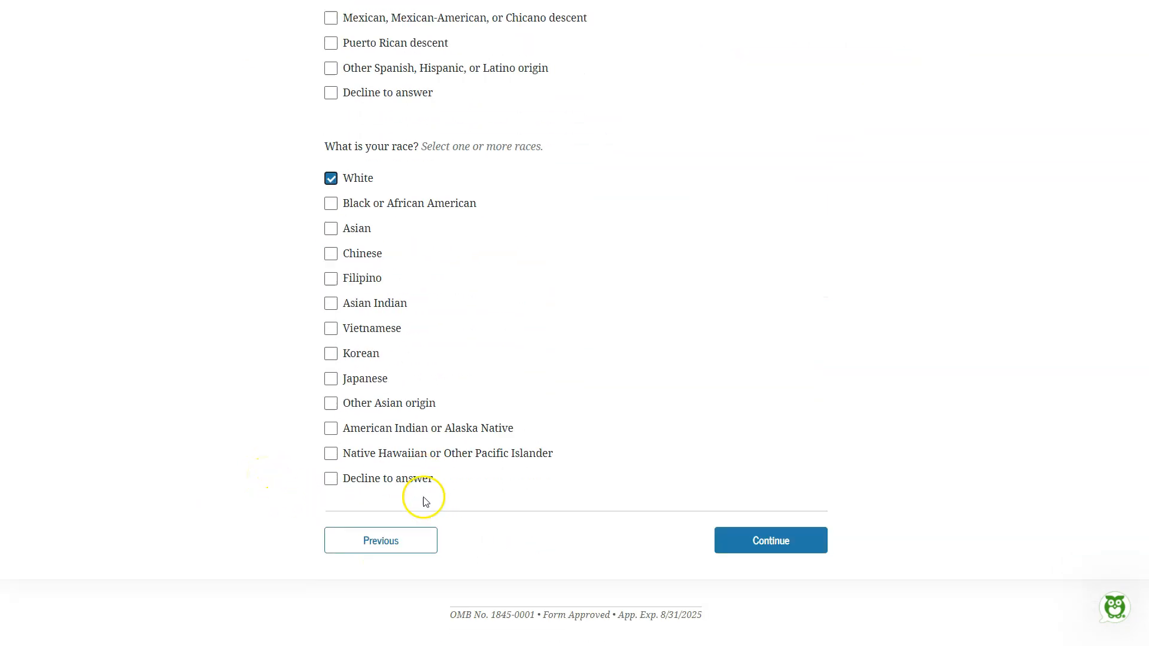
click(771, 539)
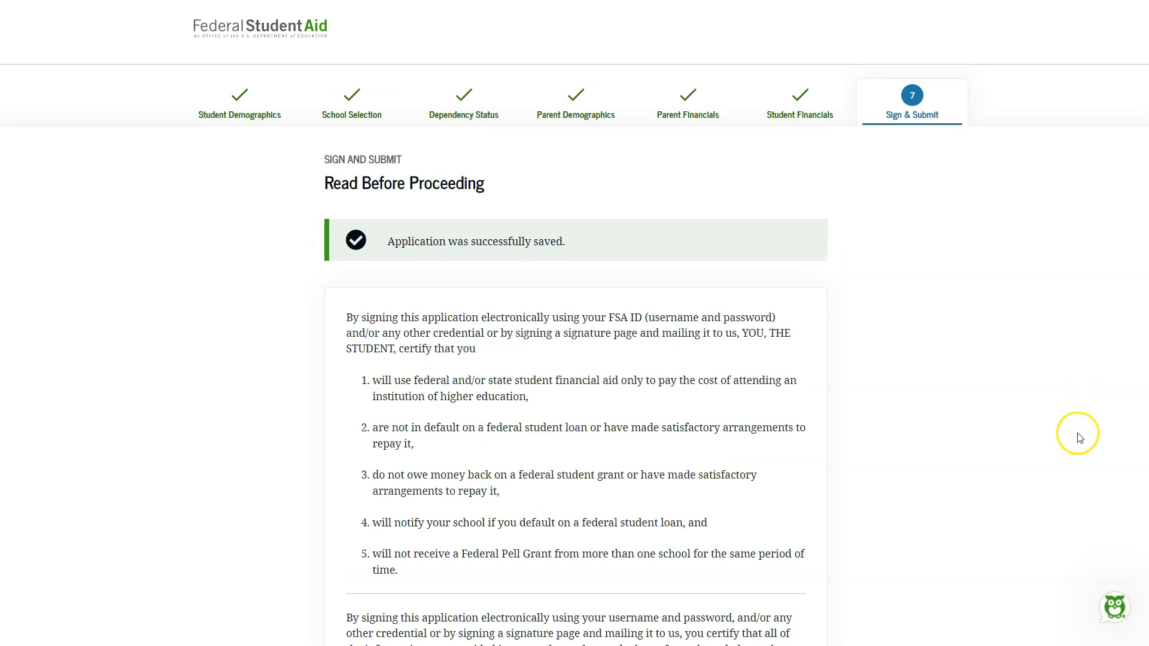
Agree to the certification terms as the student and sign the FAFSA form.
scroll(1000, 443, down, 2)
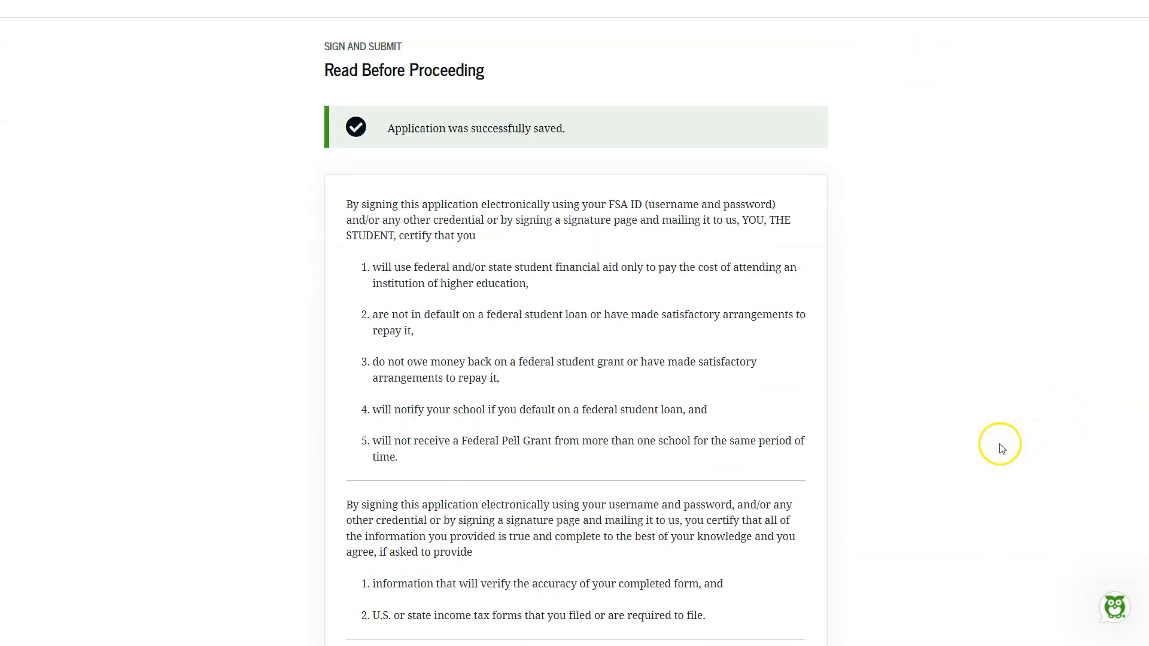
scroll(938, 413, down, 7)
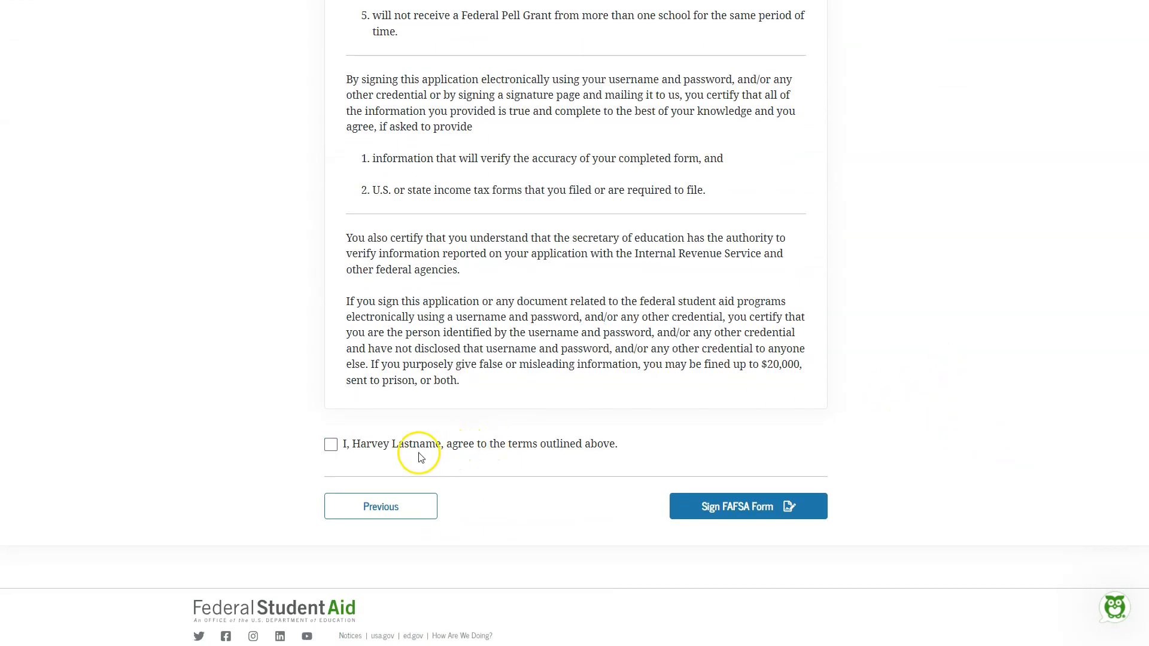
click(379, 449)
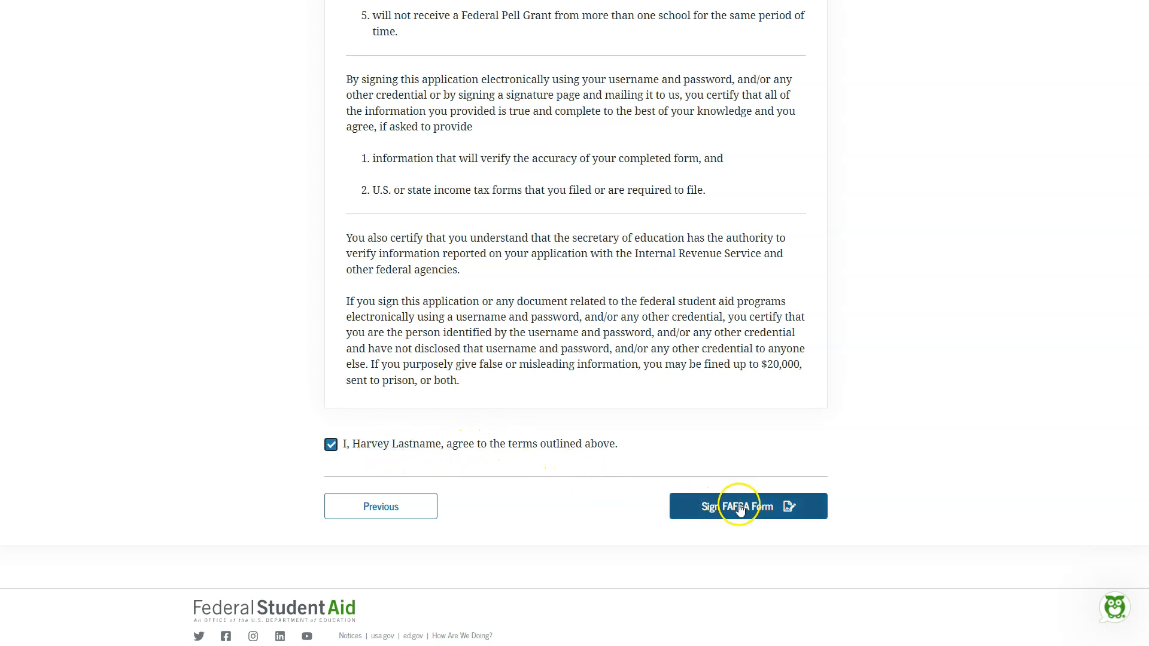
click(809, 507)
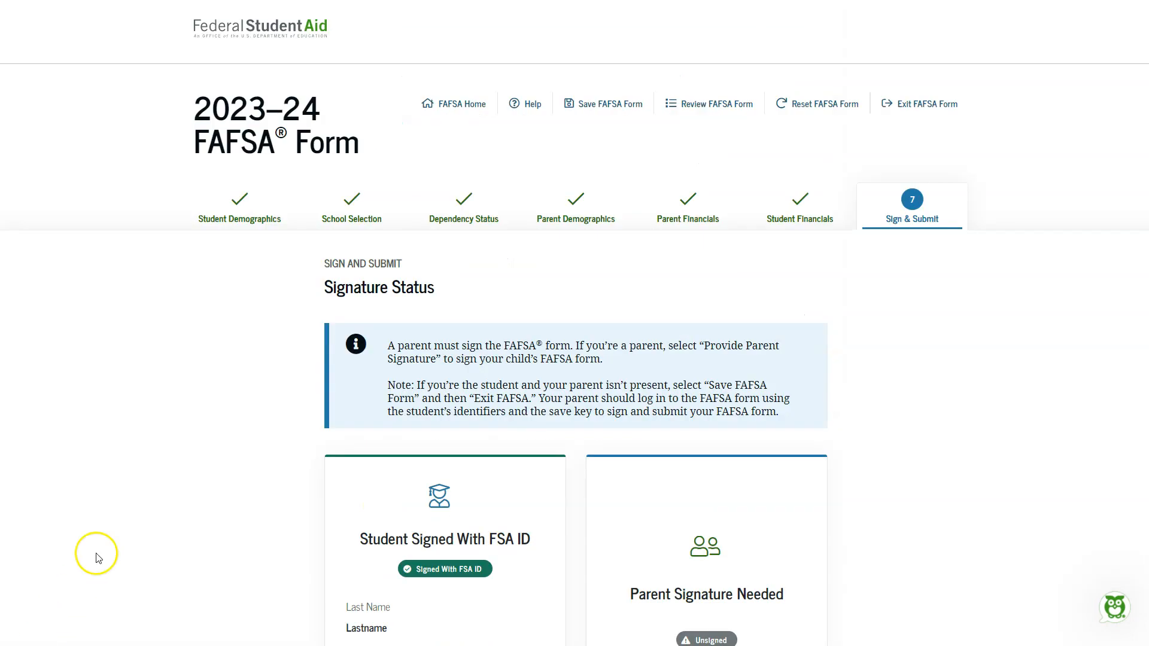
Start the parent signature from Signature Status, agree to the terms as the parent and continue.
scroll(122, 532, down, 3)
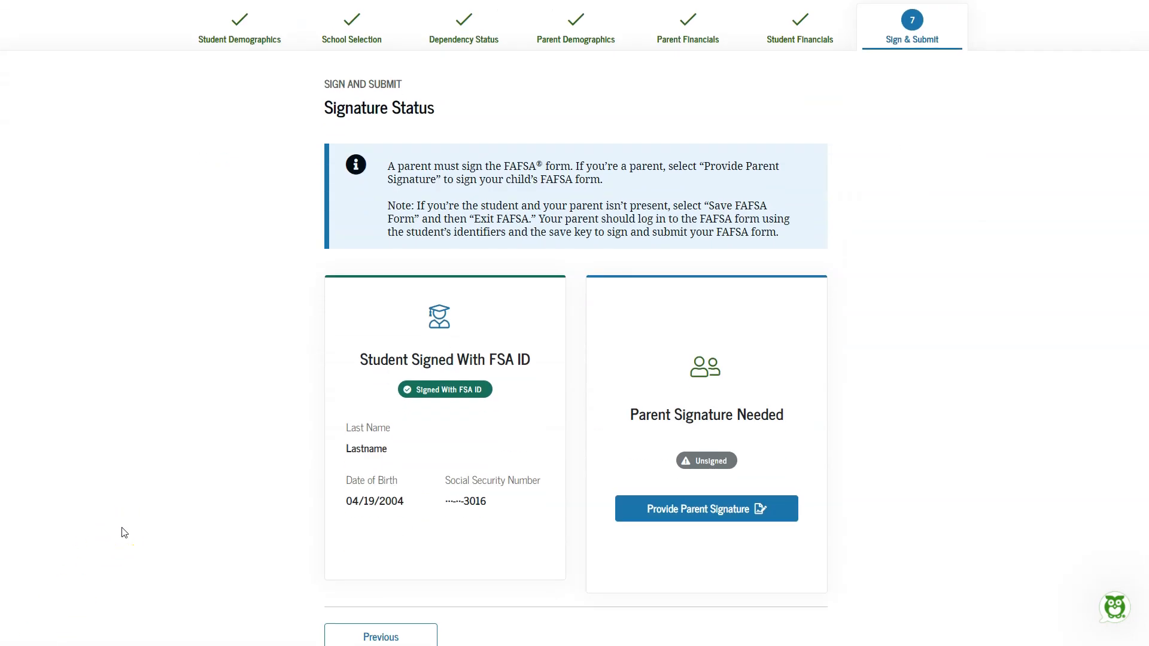
scroll(125, 532, down, 1)
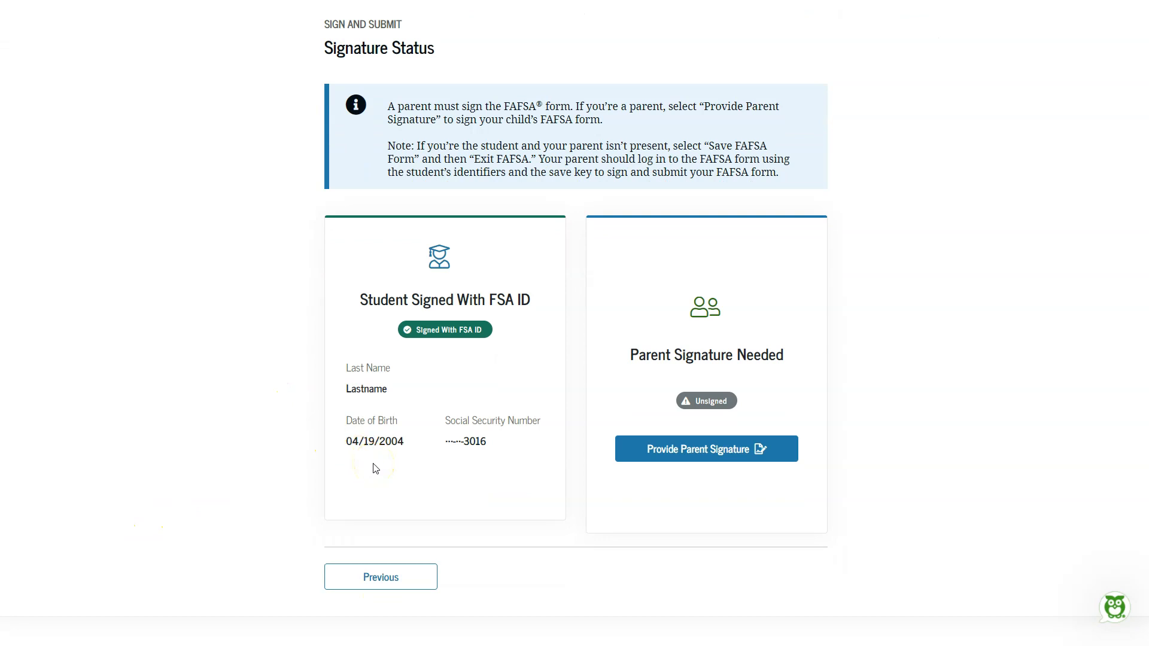
scroll(375, 469, up, 1)
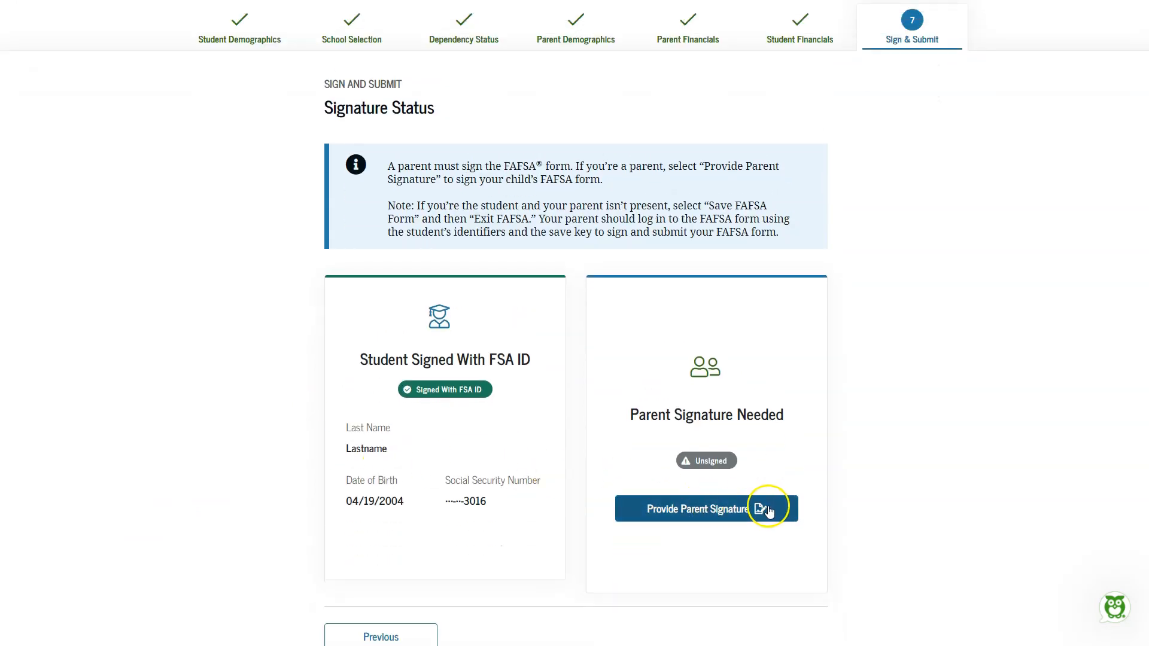
click(784, 513)
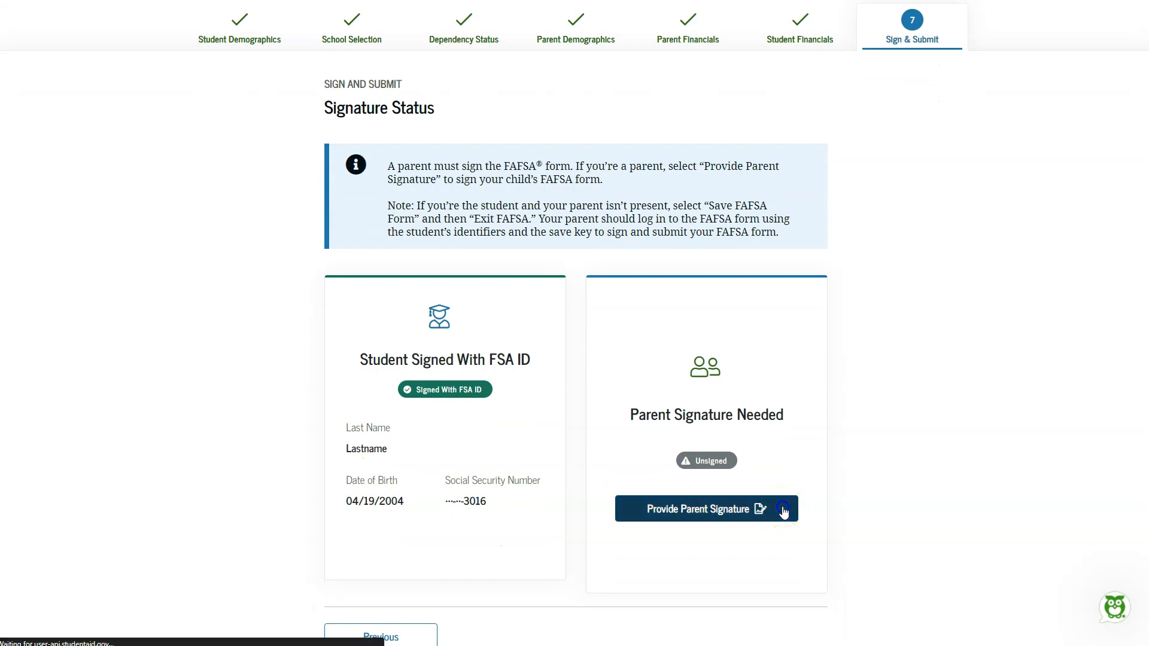
scroll(1056, 483, down, 5)
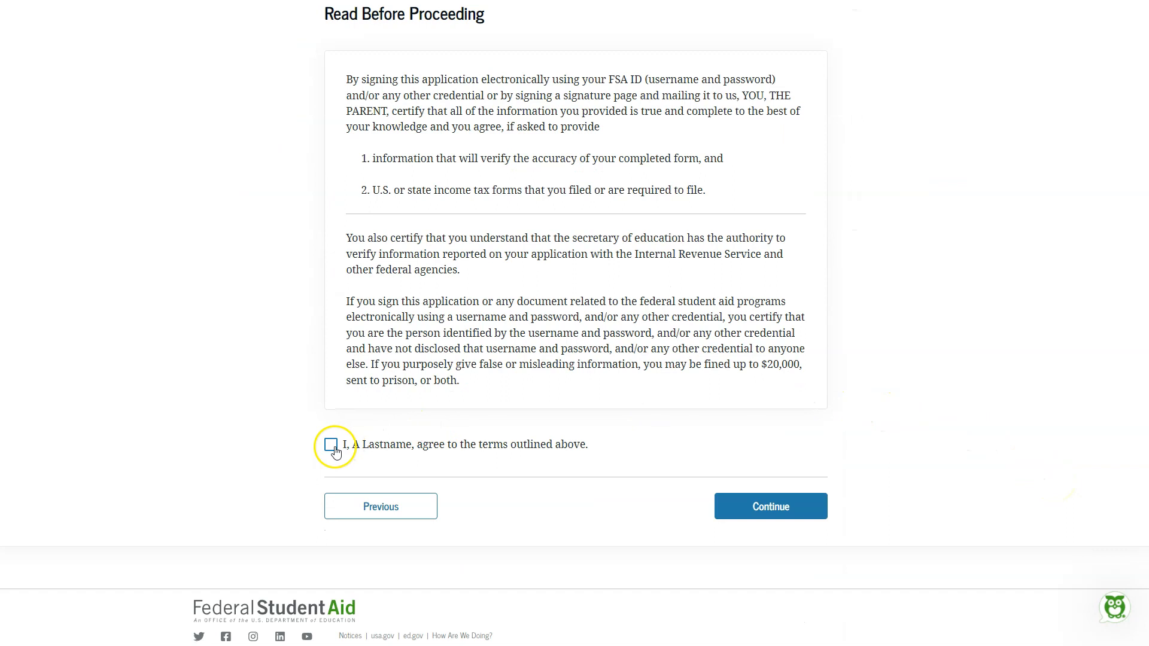
click(333, 448)
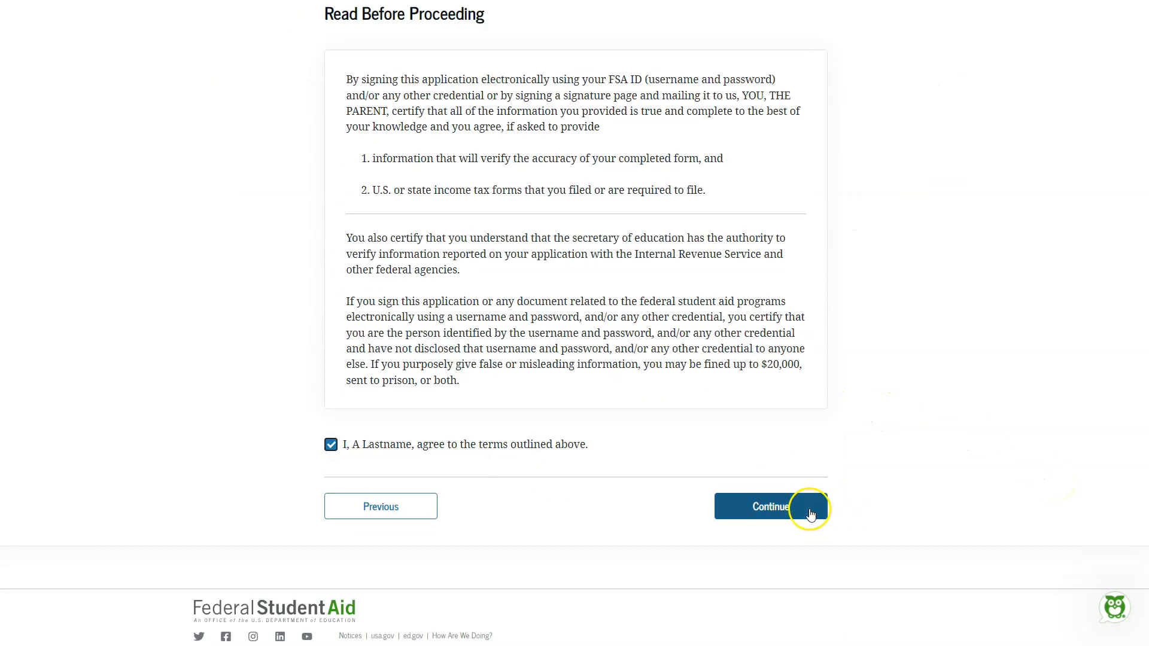
click(809, 509)
Choose Submit without signatures instead of Print a signature page in the signature options and submit the FAFSA form.
scroll(918, 491, down, 2)
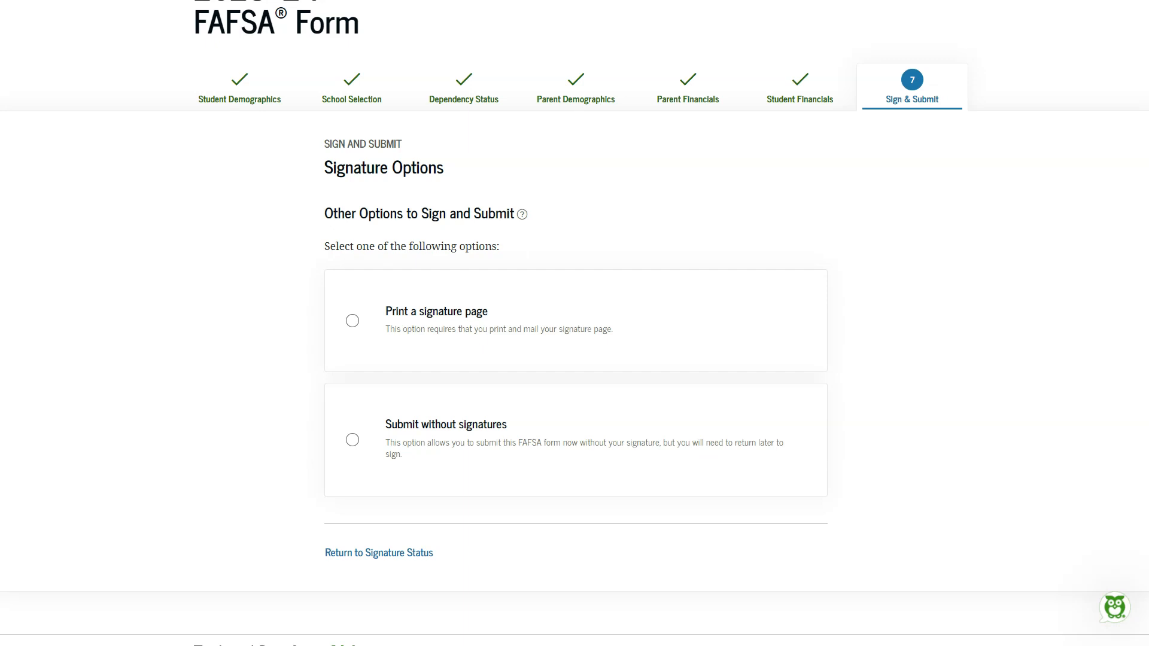
click(398, 311)
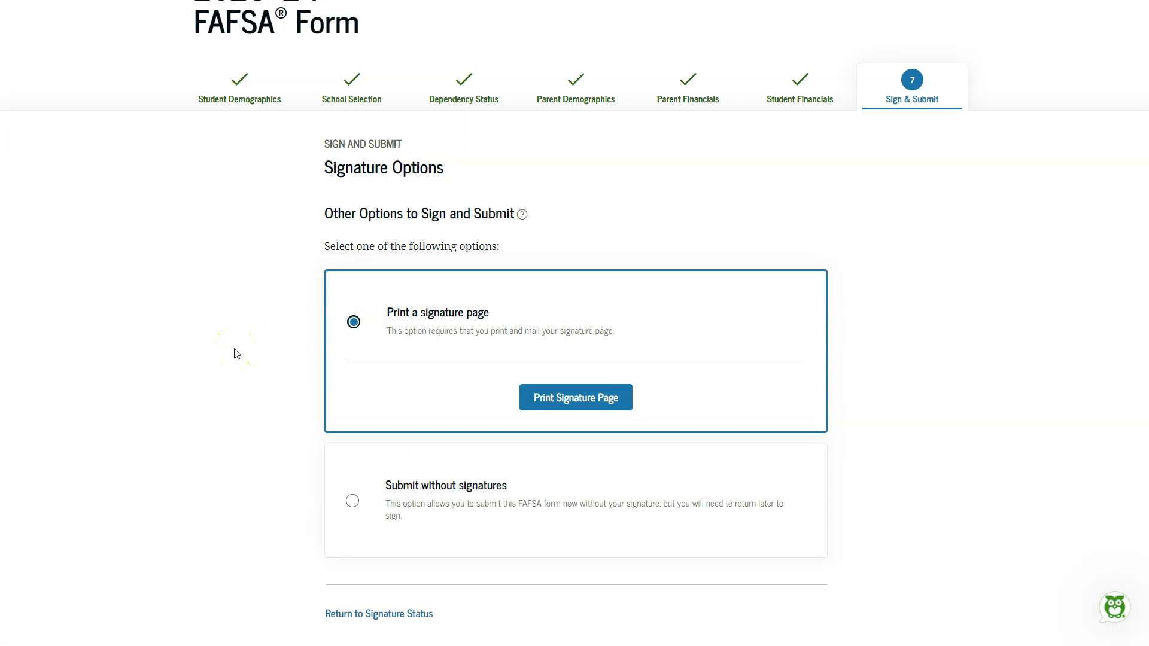
scroll(258, 401, down, 2)
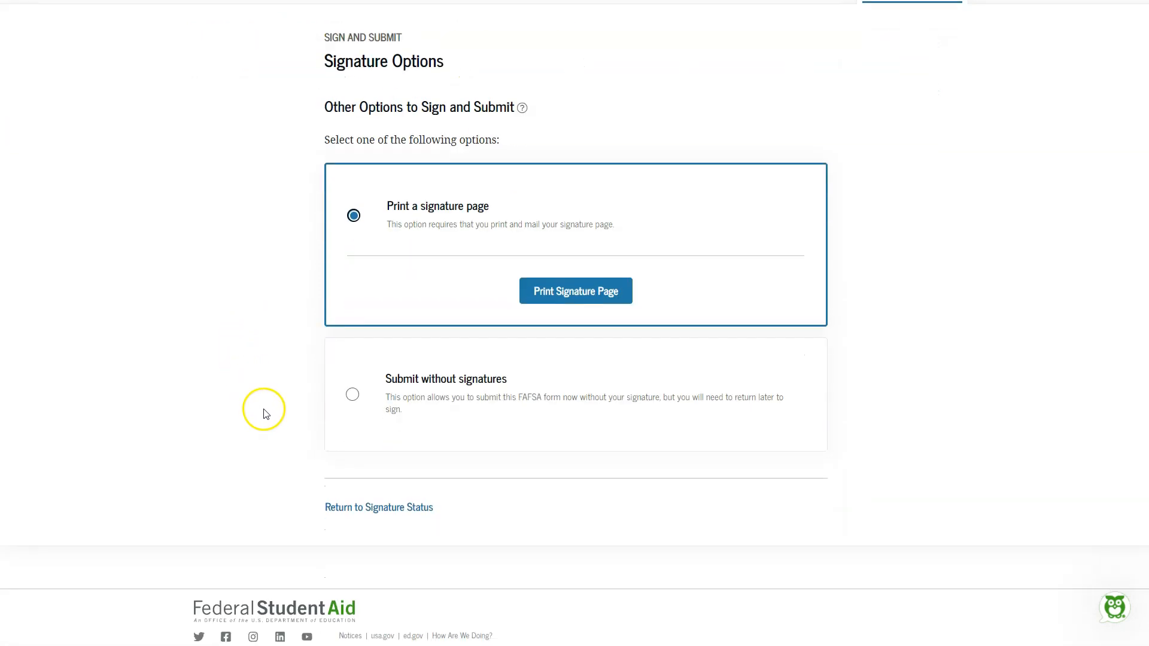
click(384, 422)
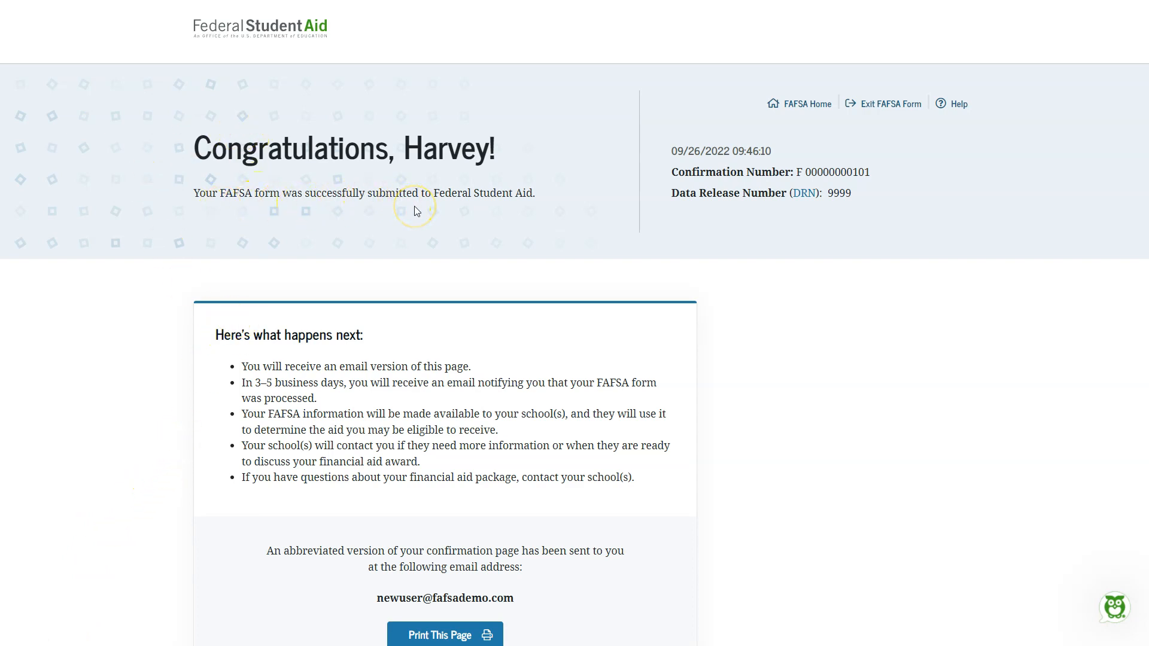
Review the submission confirmation's information on what happens next, the Expected Family Contribution and estimated aid eligibility.
scroll(418, 211, down, 2)
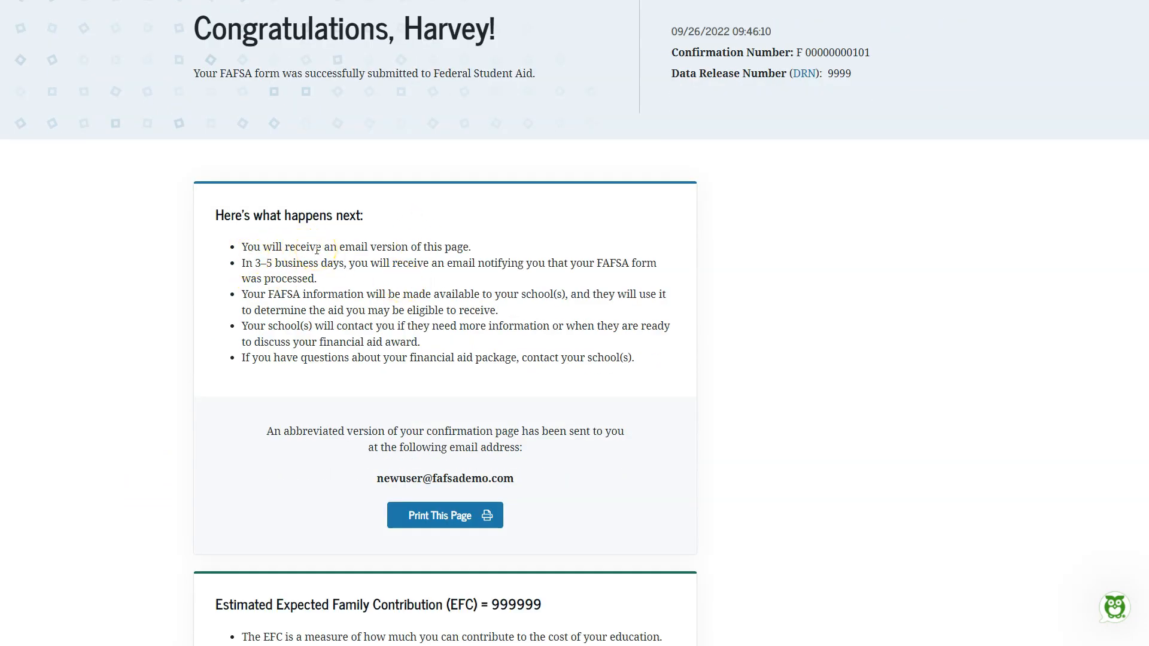
scroll(317, 249, down, 3)
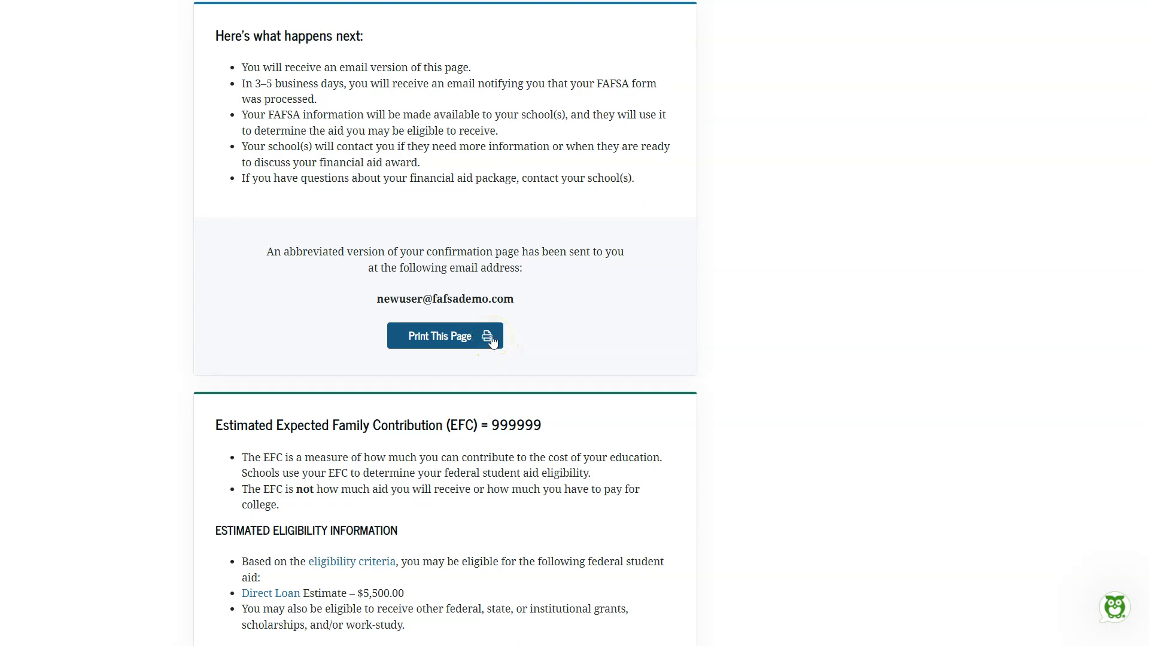
scroll(490, 337, down, 3)
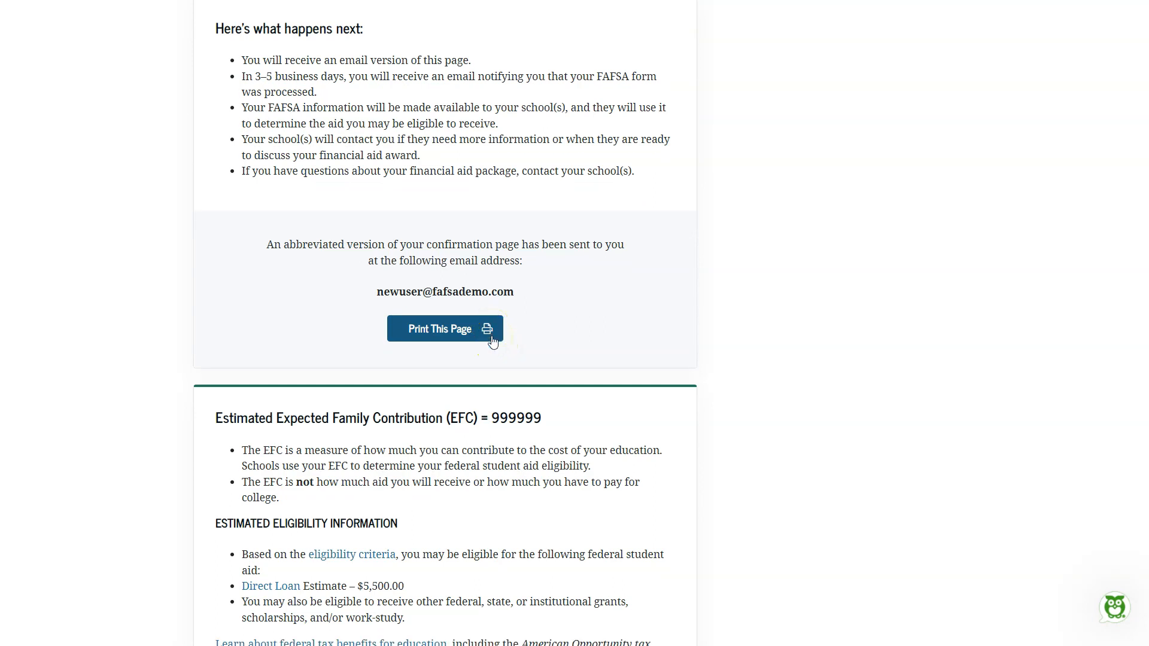
scroll(530, 350, up, 8)
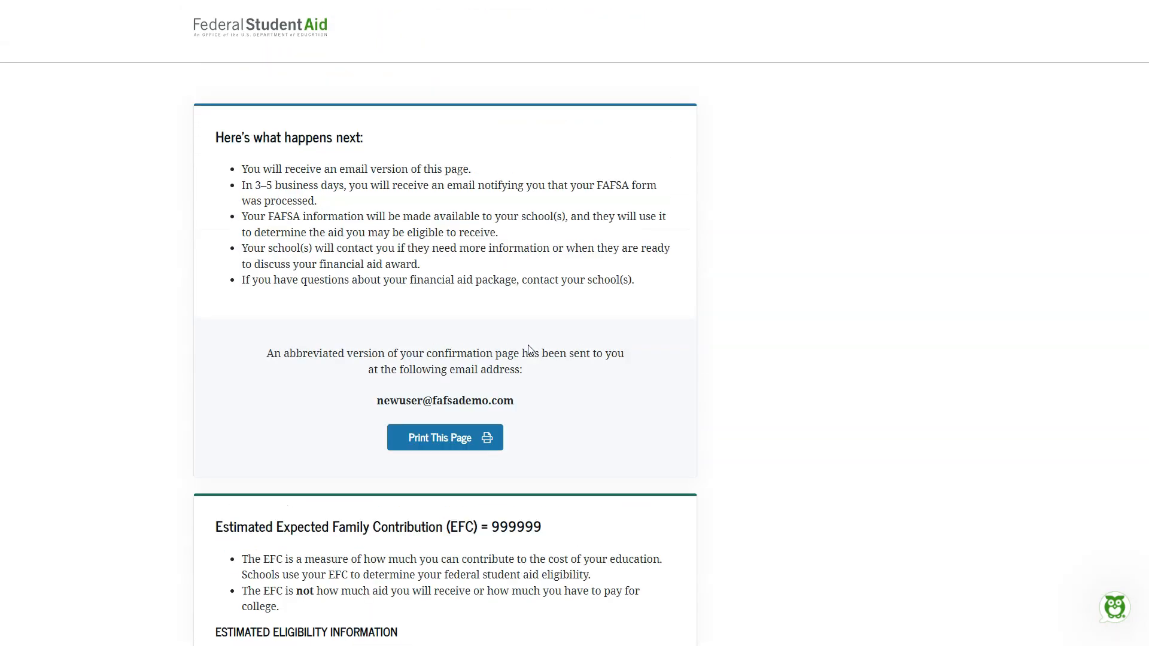